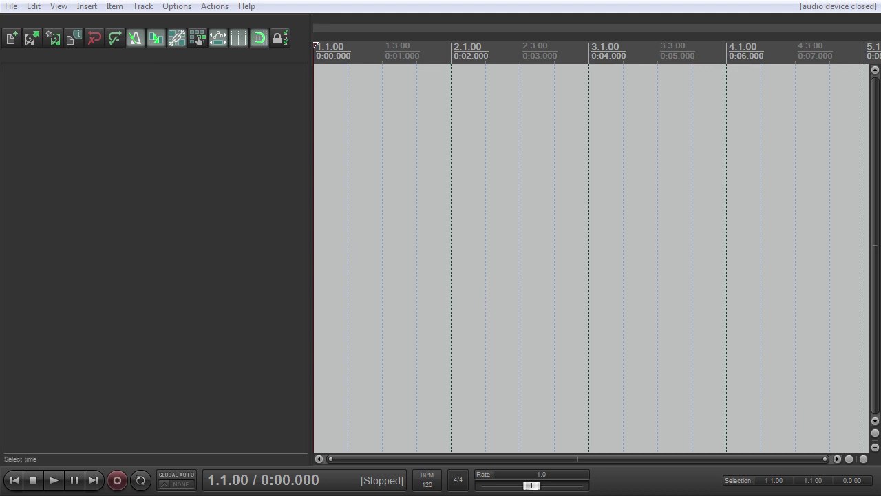
Step: Insert DR-100_0644.wav at the start of the timeline and enlarge the height of its track
left_click_drag(526, 230, 323, 211)
left_click_drag(250, 128, 250, 270)
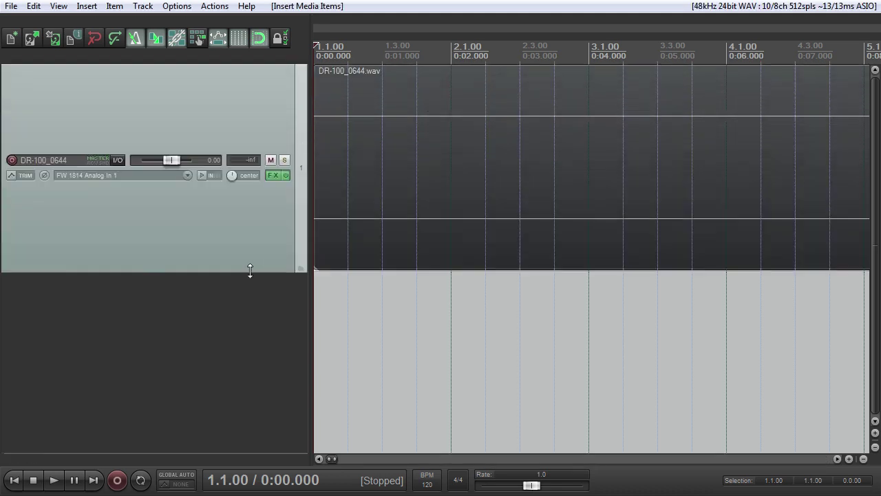
scroll(482, 249, "down", 8)
scroll(480, 248, "down", 6)
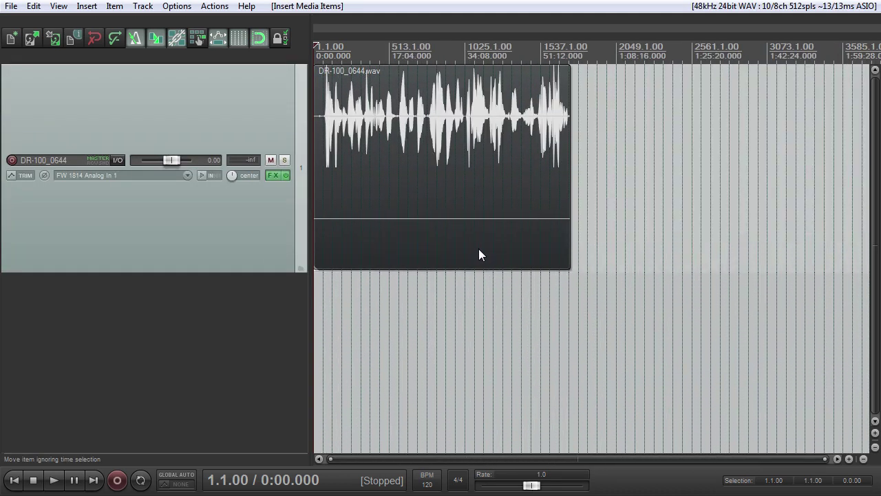
scroll(479, 248, "up", 2)
Step: Turn off the grid lines and explode the recording's multichannel audio into one-channel items
left_click(239, 43)
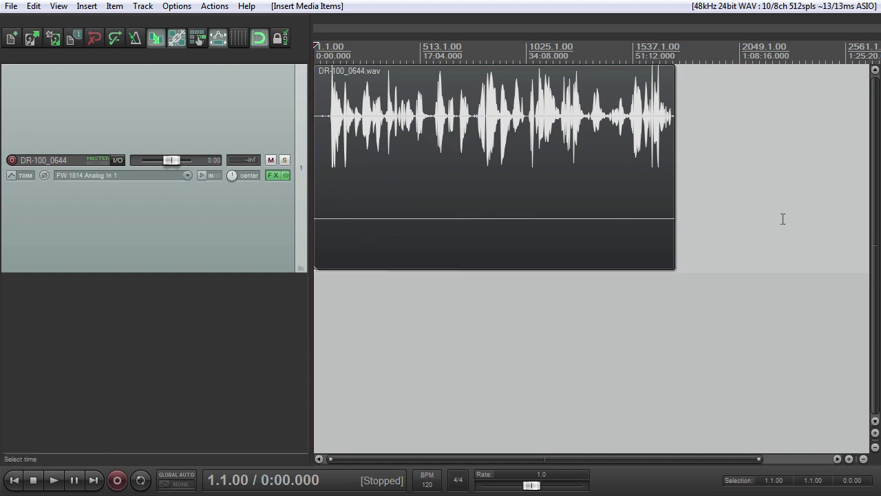
right_click(405, 129)
mouse_move(484, 246)
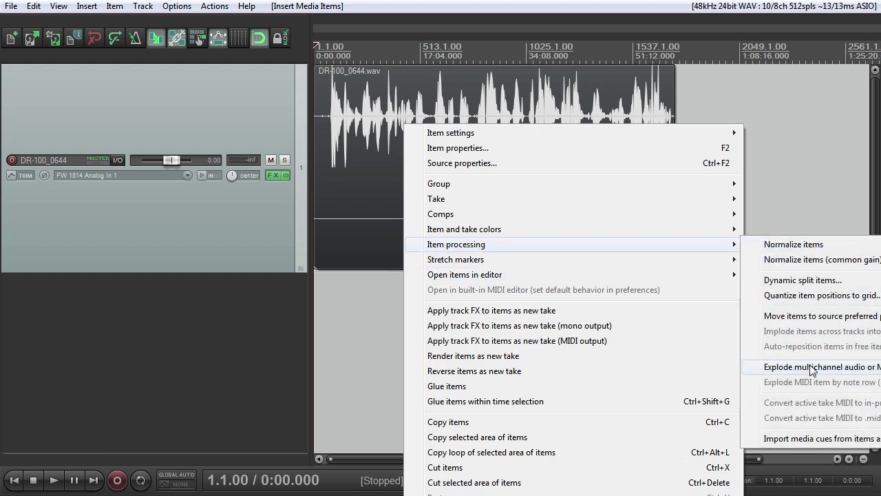
left_click(791, 367)
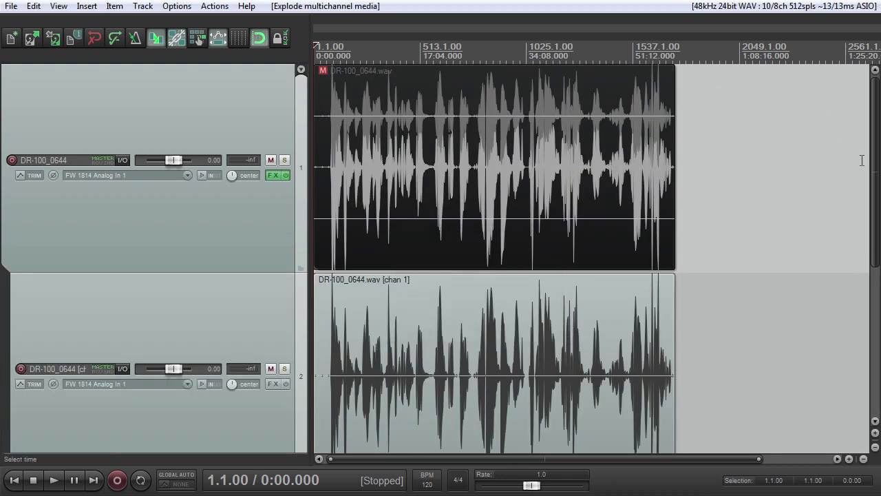
Step: Delete the silent channel 2 track
scroll(877, 146, "down", 3)
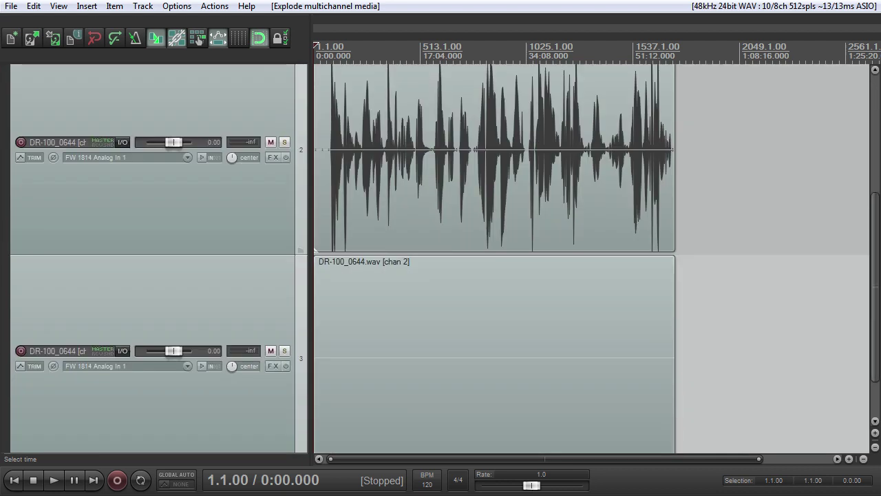
left_click(358, 312)
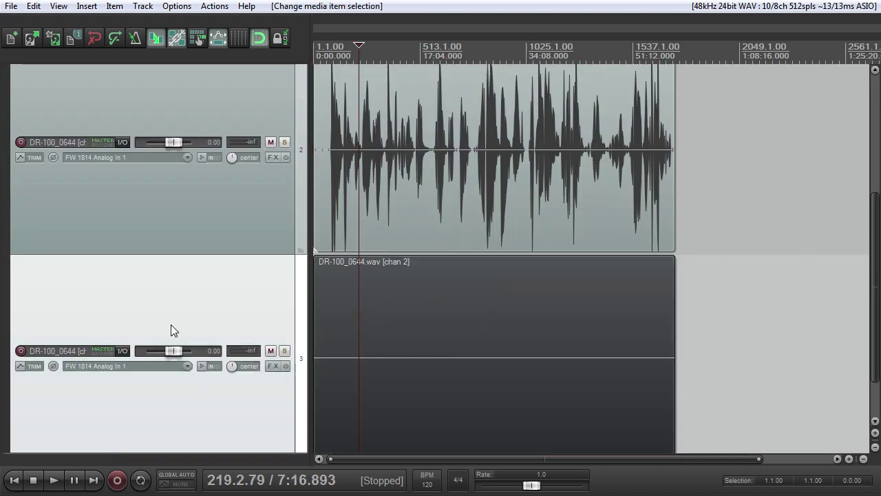
key("Delete")
left_click(447, 330)
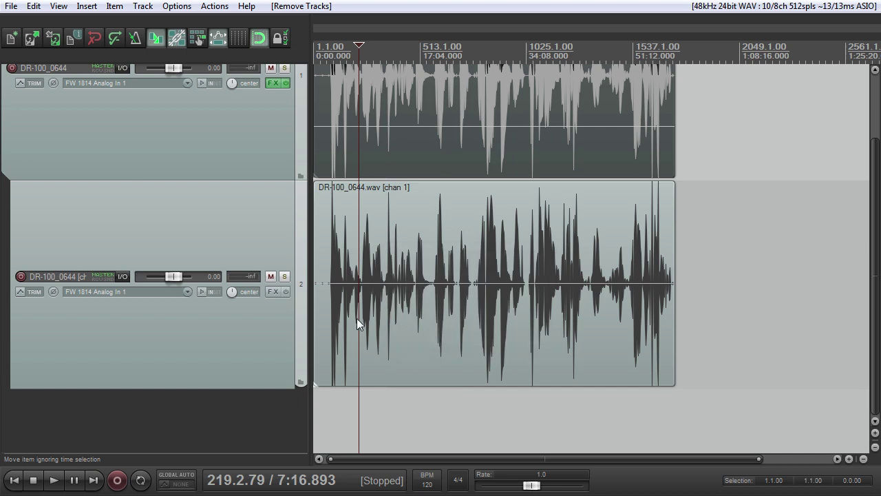
Step: Replace the original item on the first track with the channel 1 item and delete the emptied child track
scroll(311, 283, "up", 2)
left_click(355, 249)
key("Delete")
left_click_drag(384, 300, 375, 173)
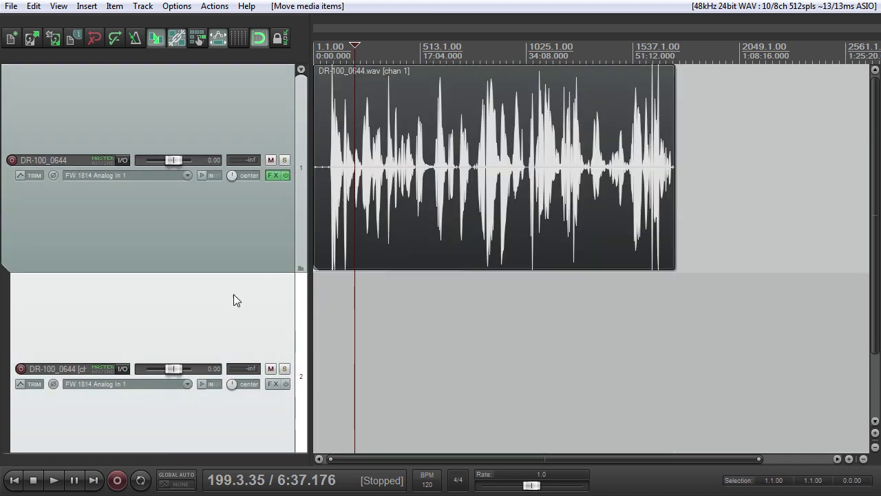
left_click(266, 289)
key("Delete")
Step: Trim the silent beginning of the recording so the item starts at about 2:50, just before the first hit
scroll(416, 209, "up", 3)
scroll(411, 208, "up", 2)
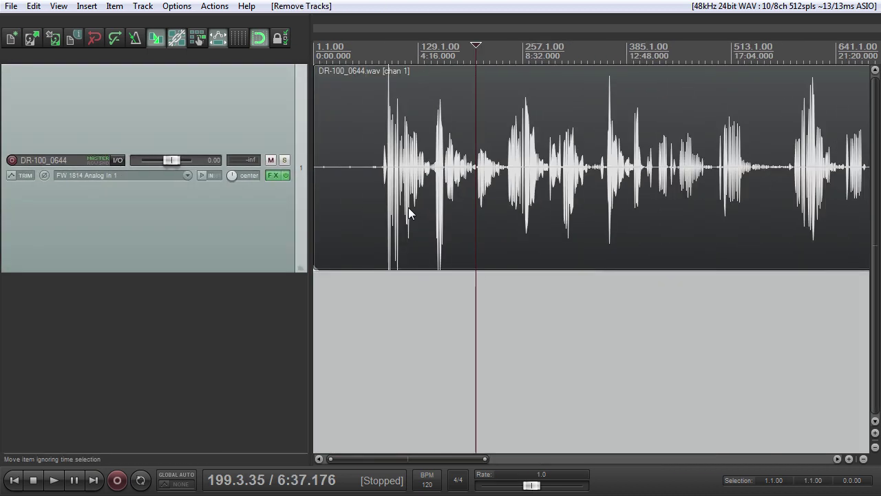
scroll(385, 215, "up", 4)
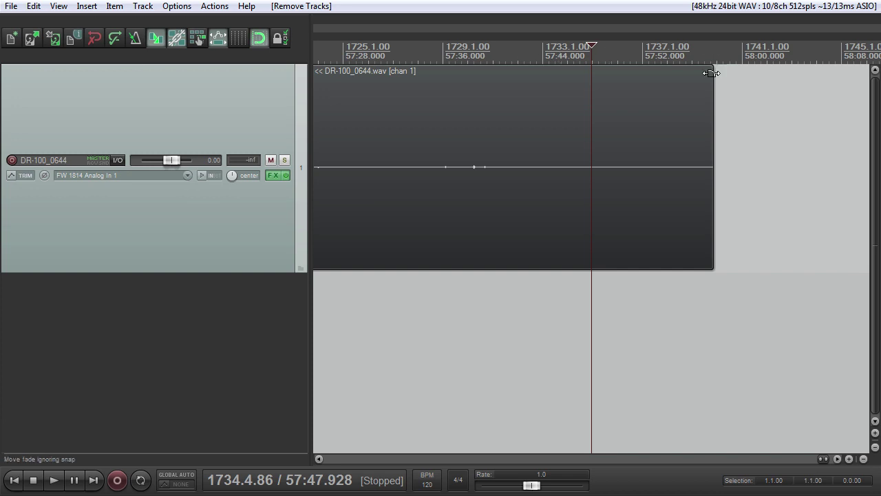
scroll(631, 108, "down", 10)
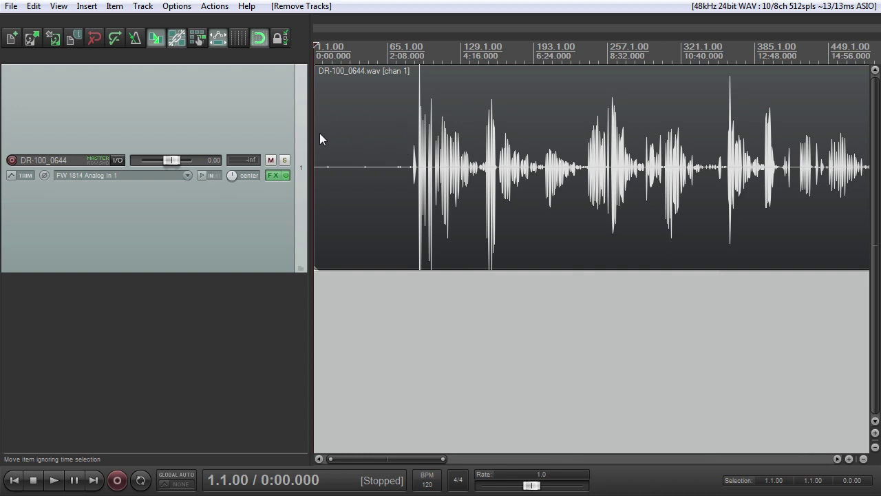
left_click_drag(315, 138, 410, 146)
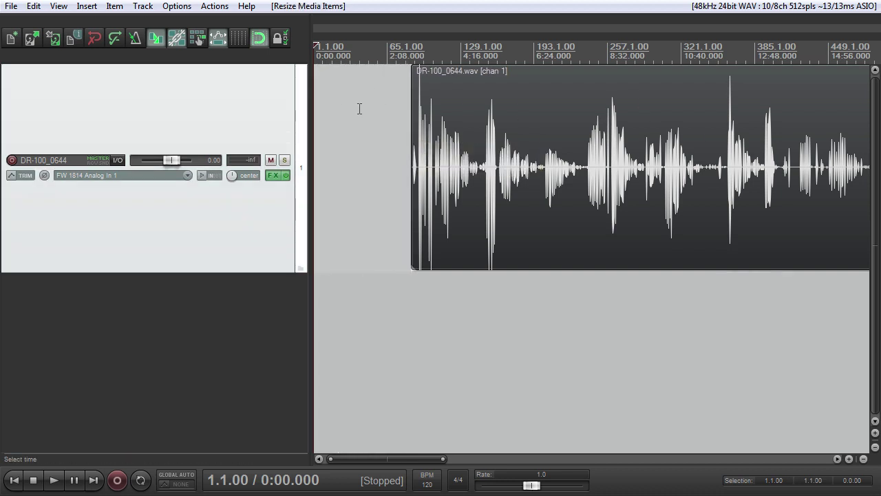
Step: Examine the individual hits near the beginning of the trimmed recording
scroll(369, 110, "up", 2)
scroll(674, 134, "up", 1)
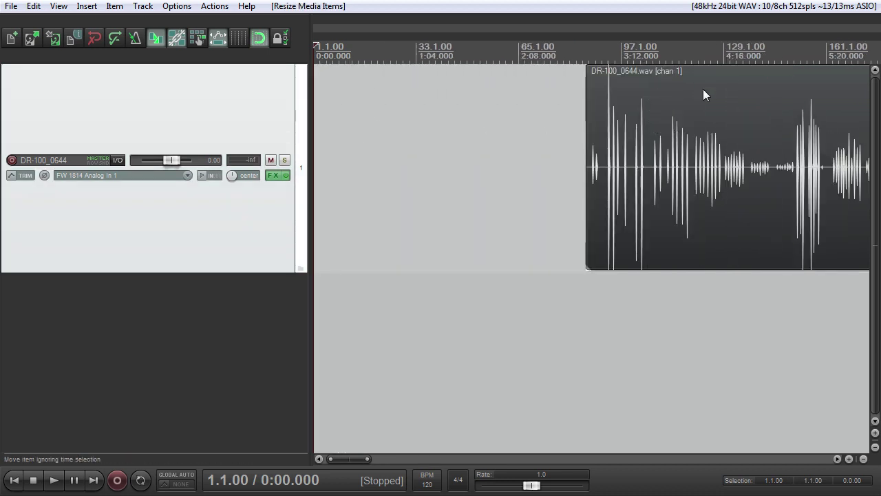
left_click(610, 124)
scroll(662, 135, "up", 2)
scroll(662, 132, "down", 2)
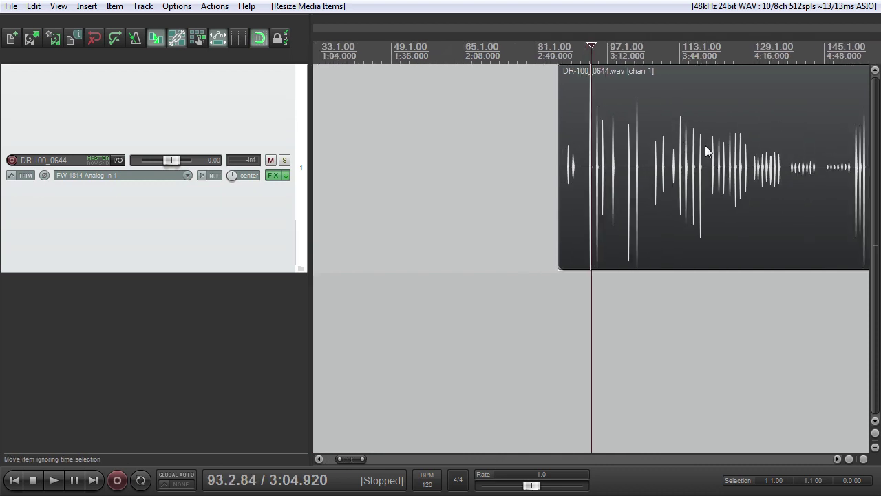
scroll(704, 144, "up", 1)
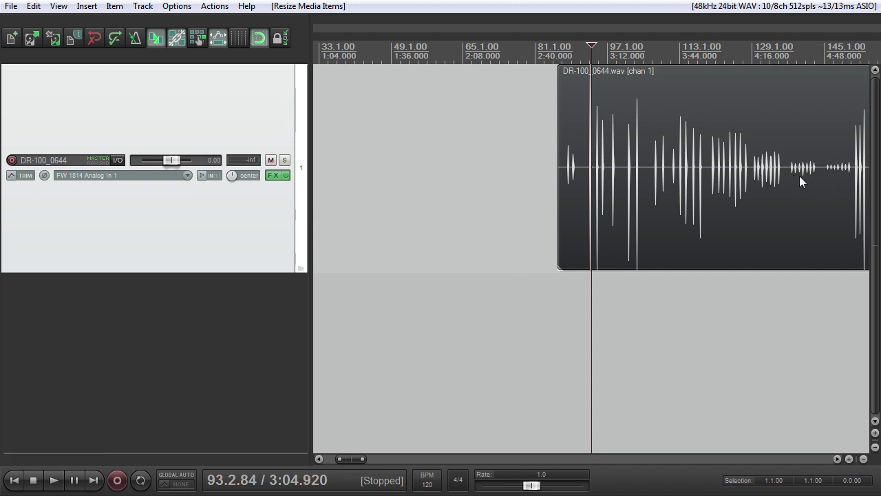
scroll(808, 155, "down", 2)
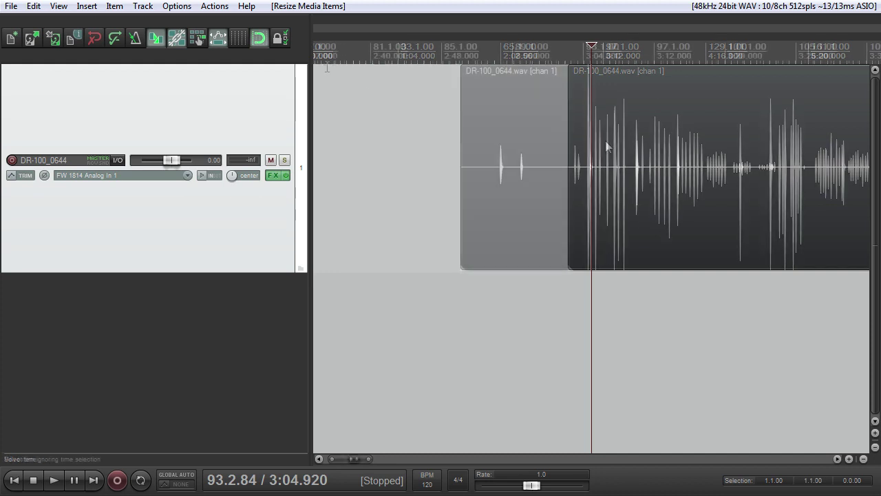
scroll(603, 134, "up", 7)
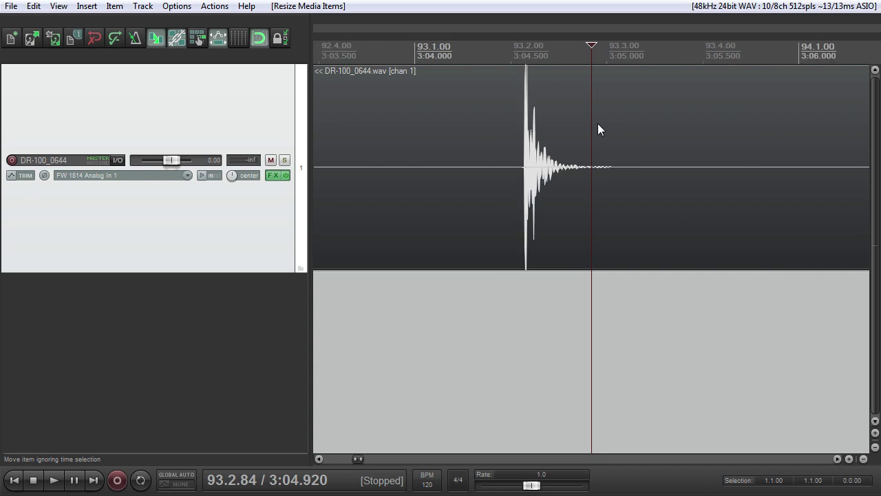
left_click(720, 50)
scroll(747, 87, "down", 3)
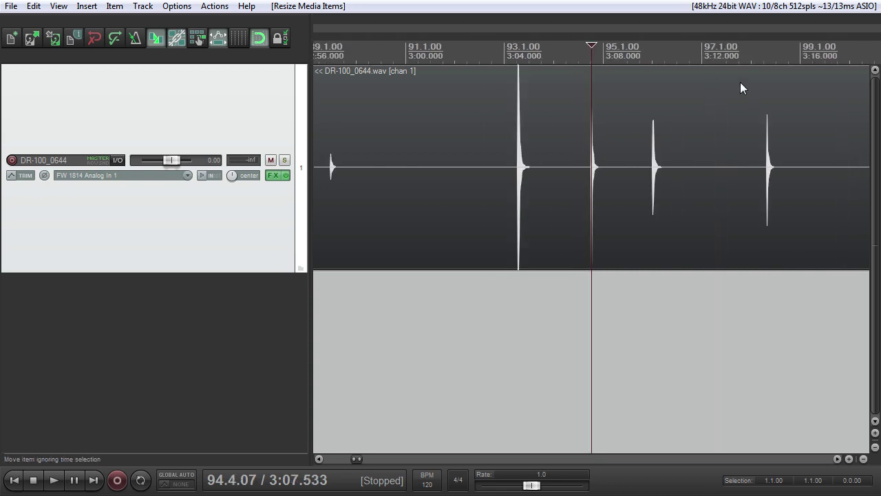
Step: Set a time selection from 96.1.05 to 96.2.36 around the single hit near 3:10 and play it back
left_click(653, 46)
scroll(654, 100, "up", 8)
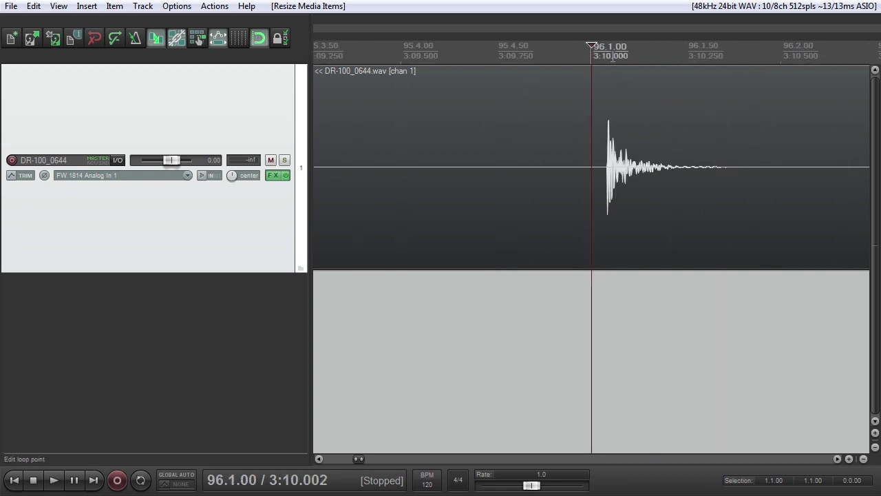
scroll(618, 96, "down", 1)
left_click_drag(592, 55, 807, 64)
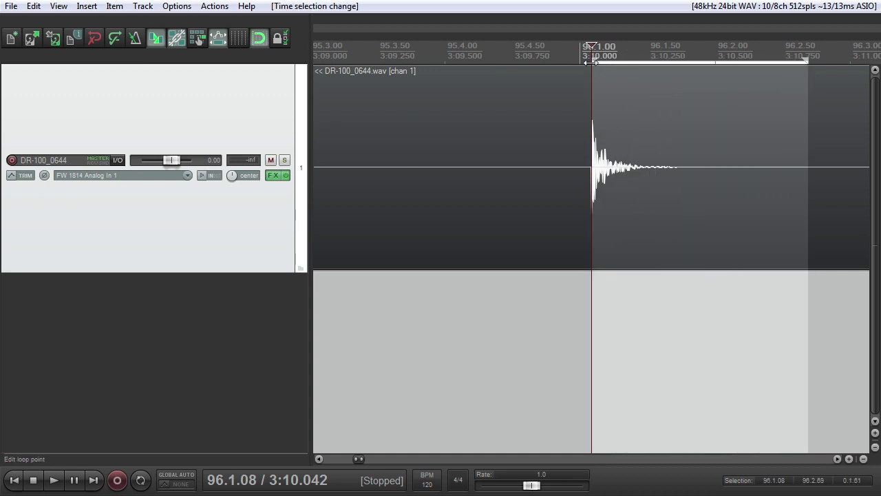
left_click_drag(590, 61, 588, 60)
left_click(585, 48)
key("space")
key("space")
left_click_drag(807, 60, 765, 61)
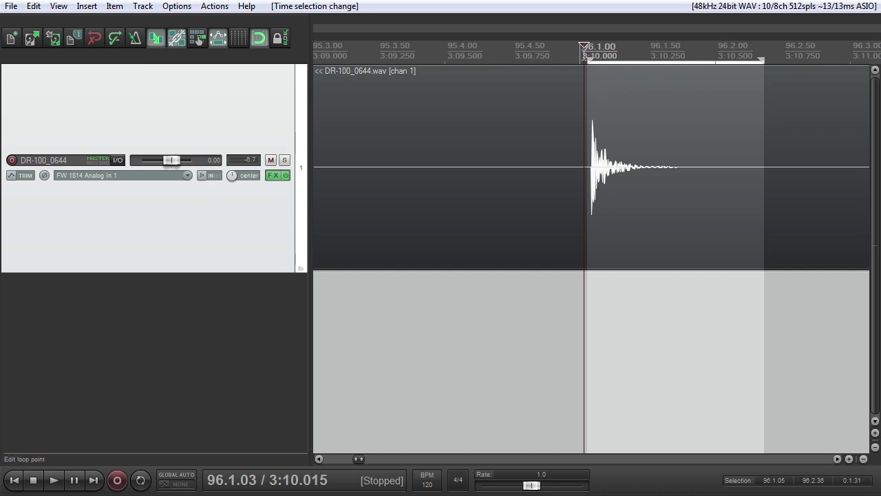
Step: Raise the track volume to 8.02 dB and play the hit again
left_click_drag(171, 160, 187, 162)
key("space")
key("space")
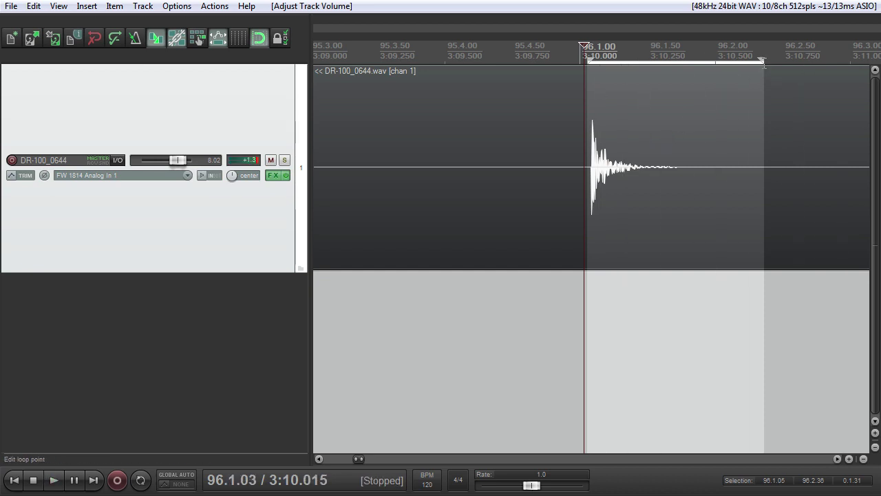
Step: Shift the recording clear of the time selection so that the item starts at about 3:12.6
scroll(715, 74, "down", 10)
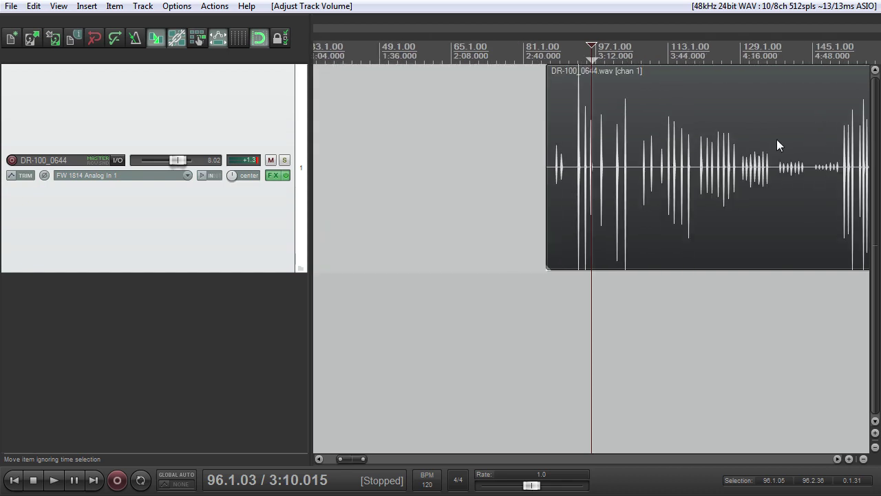
scroll(778, 145, "down", 2)
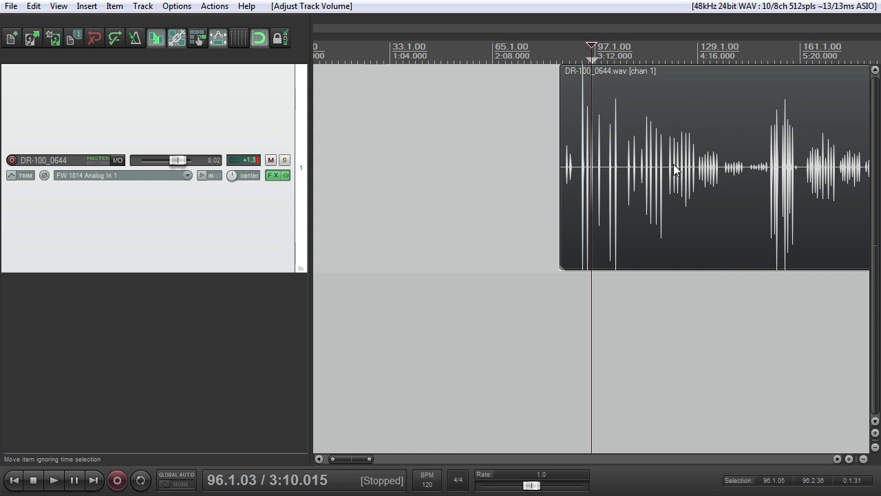
scroll(669, 165, "up", 10)
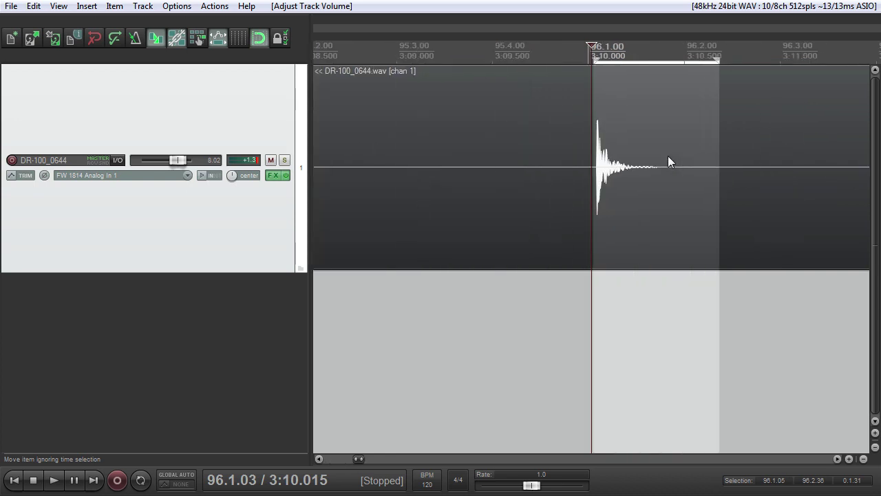
left_click_drag(358, 172, 692, 171)
scroll(599, 172, "down", 4)
scroll(641, 157, "up", 5)
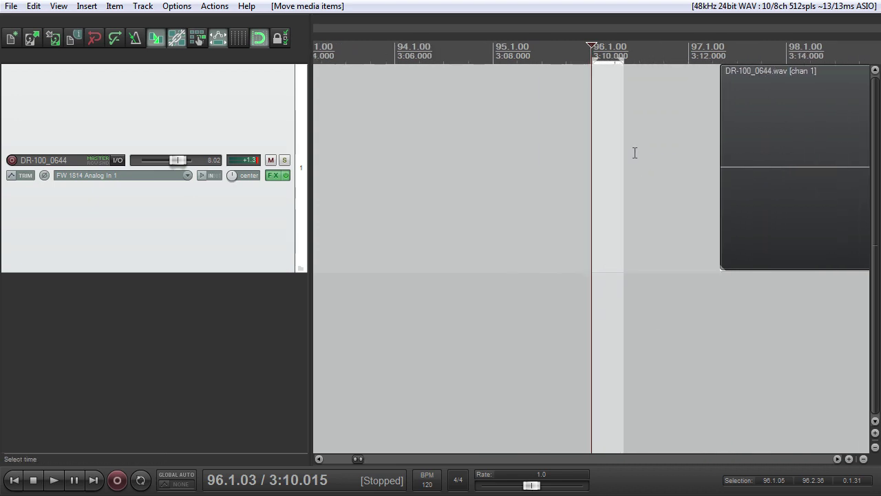
Step: Create a region from the time selection, collapse the selection, and move the region to about 0.8 seconds from the project start
key("shift+r")
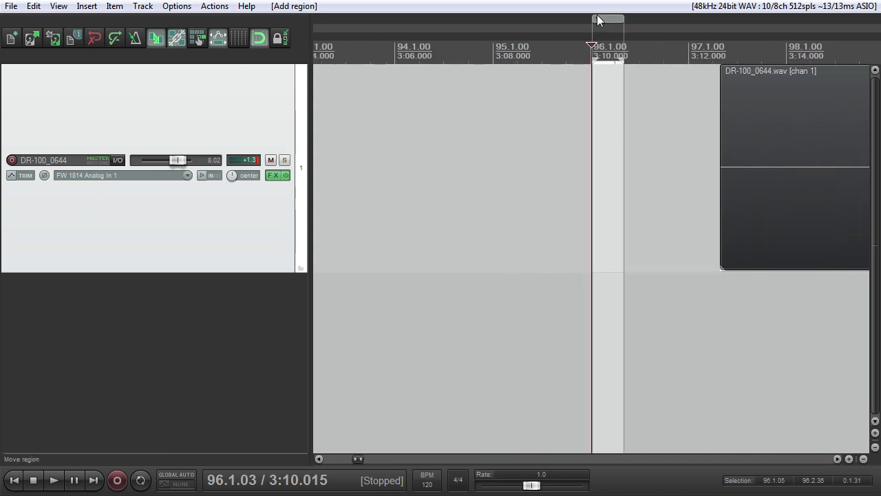
left_click_drag(592, 59, 623, 59)
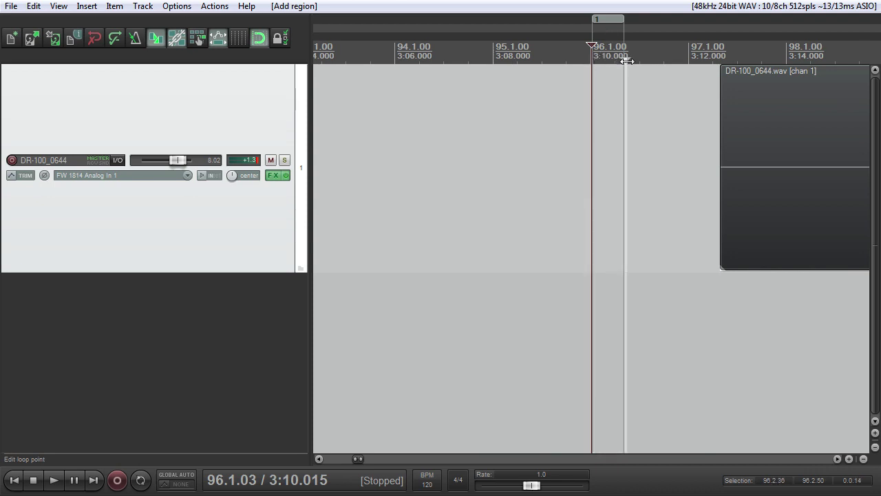
left_click_drag(606, 24, 349, 24)
scroll(531, 19, "down", 6)
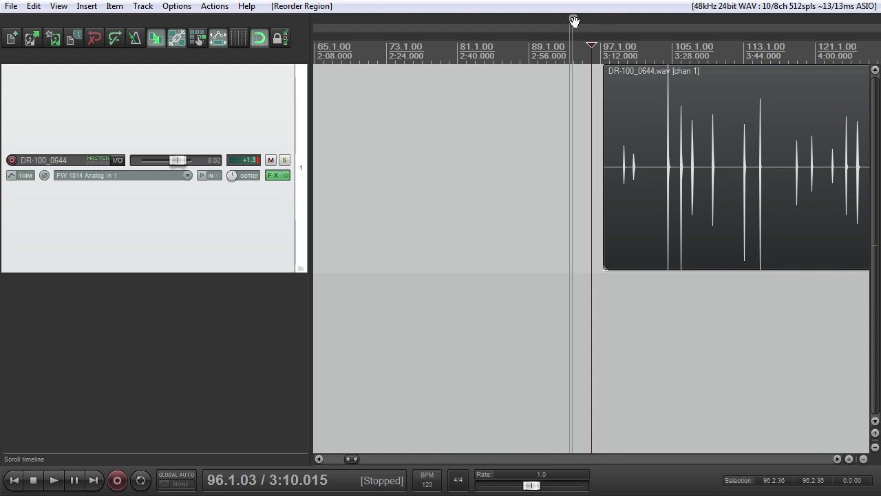
left_click_drag(574, 19, 284, 39)
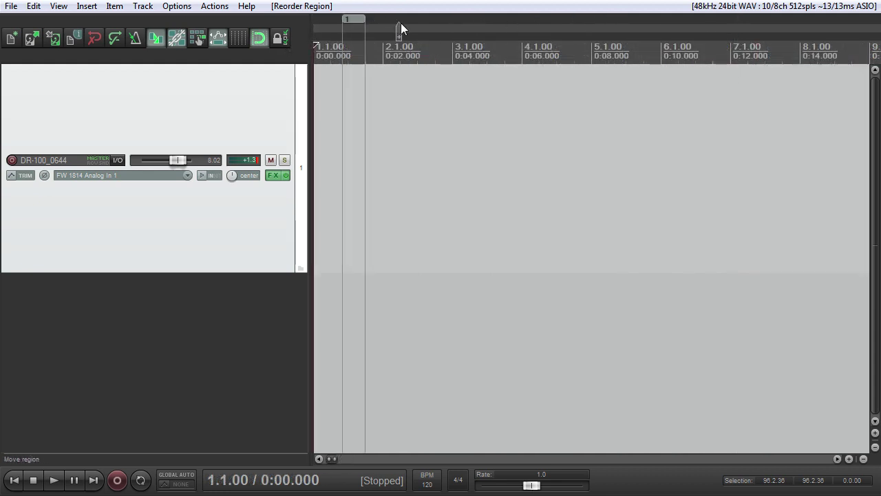
Step: Copy region 1 four times along the timeline with the region starts about one second apart
left_click_drag(353, 20, 380, 22)
left_click(416, 22)
left_click(451, 23)
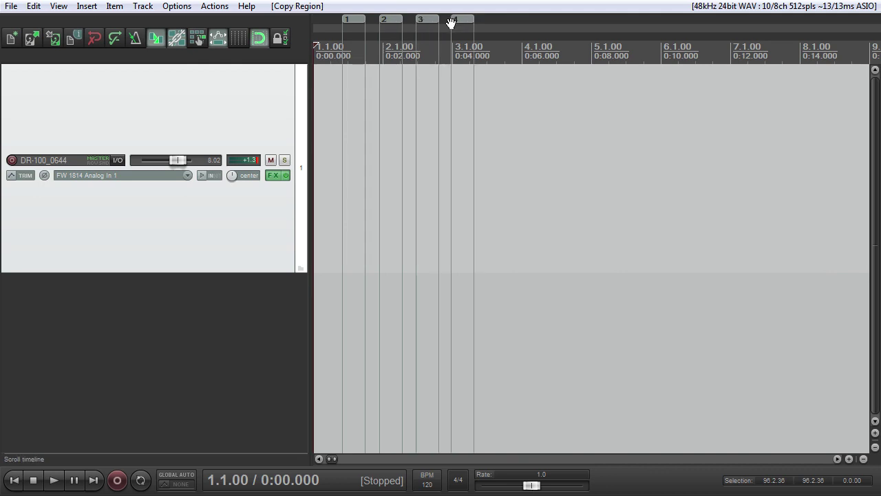
left_click(490, 23)
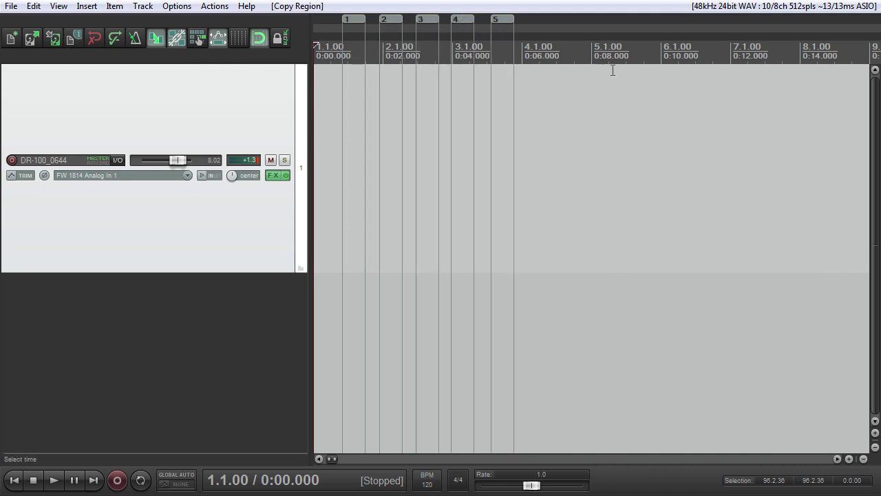
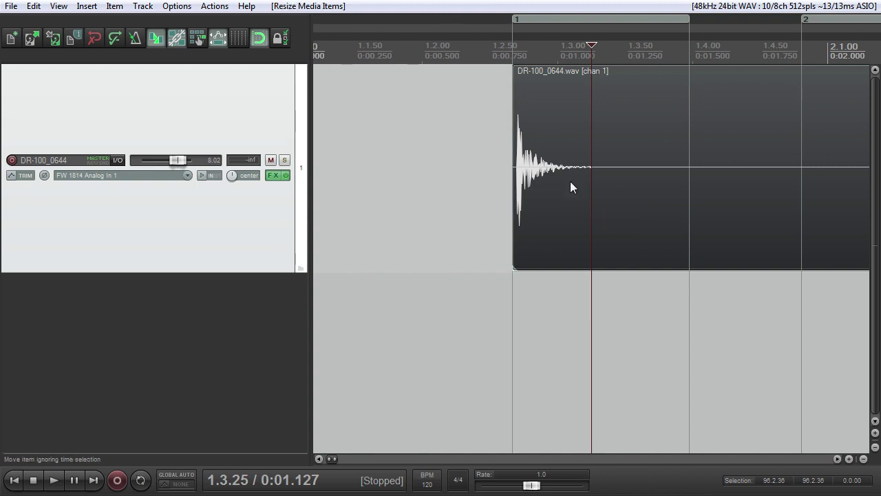
Step: Split the recording at the end of region 1, after the first hit
left_click(686, 152)
key("s")
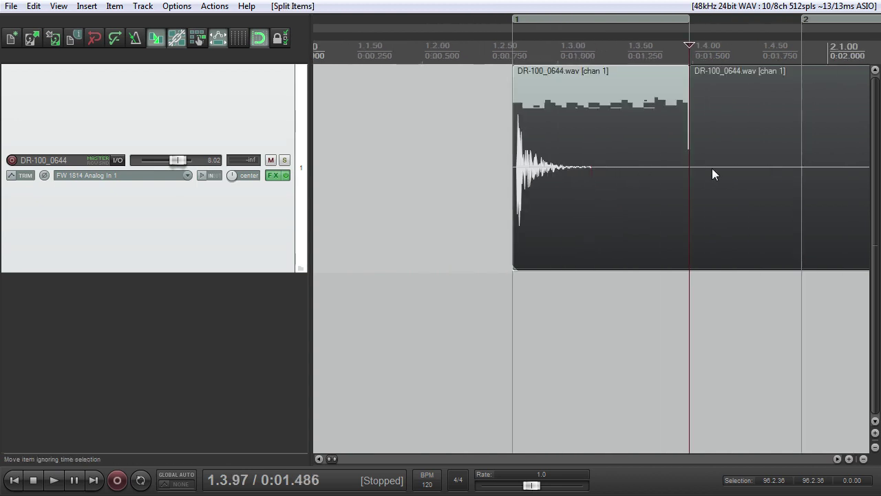
Step: Trim the remaining recording to begin at region 2 and slide its content so the second hit sits at the region start
left_click_drag(690, 168, 803, 177)
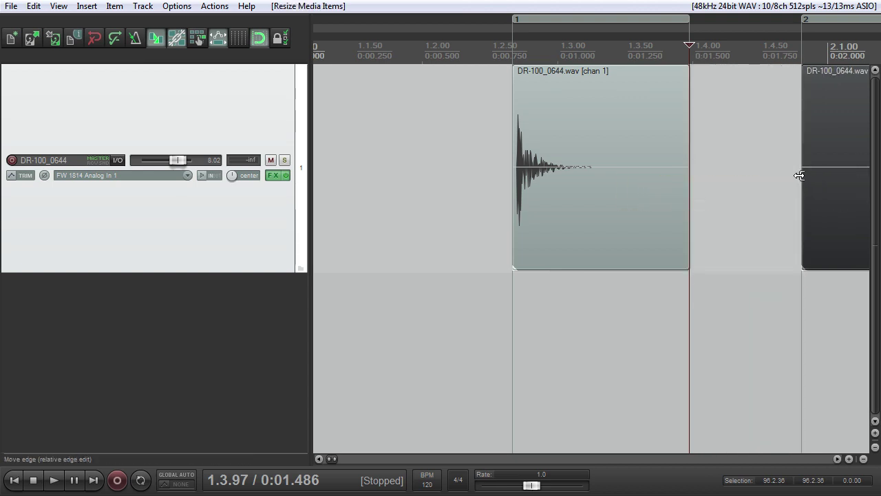
scroll(797, 136, "down", 3)
left_click_drag(800, 136, 429, 157)
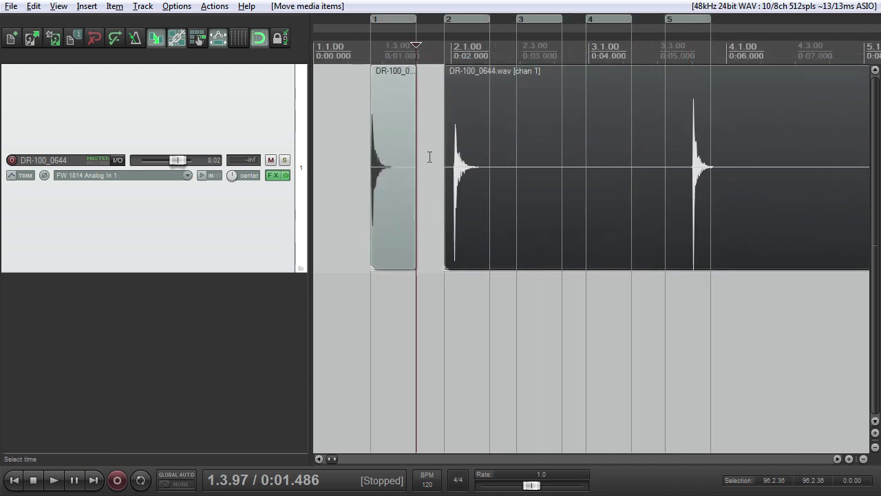
scroll(429, 157, "up", 5)
scroll(766, 153, "up", 1)
left_click_drag(789, 148, 760, 153)
scroll(783, 151, "down", 1)
scroll(782, 151, "up", 1)
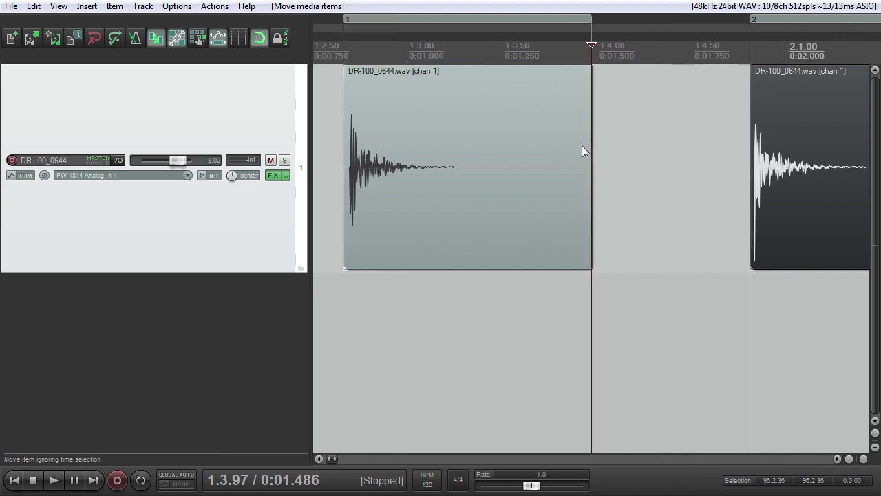
left_click_drag(774, 123, 749, 126)
left_click_drag(803, 127, 753, 142)
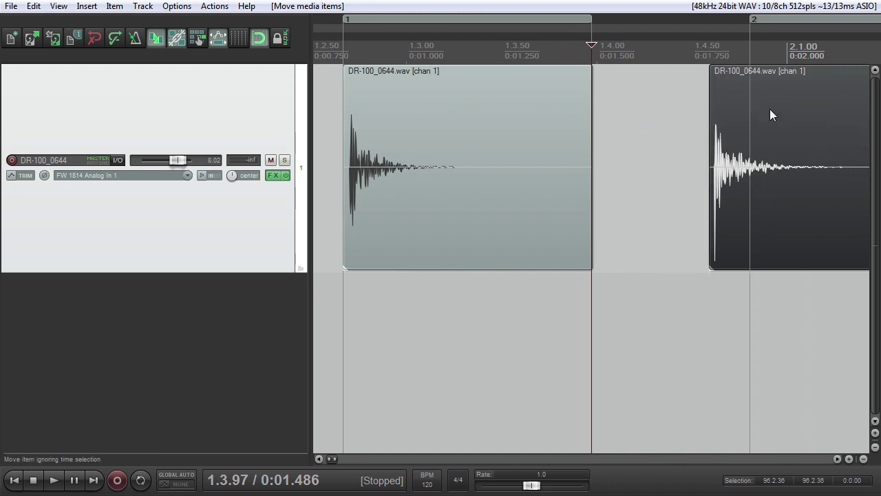
key("ctrl+z")
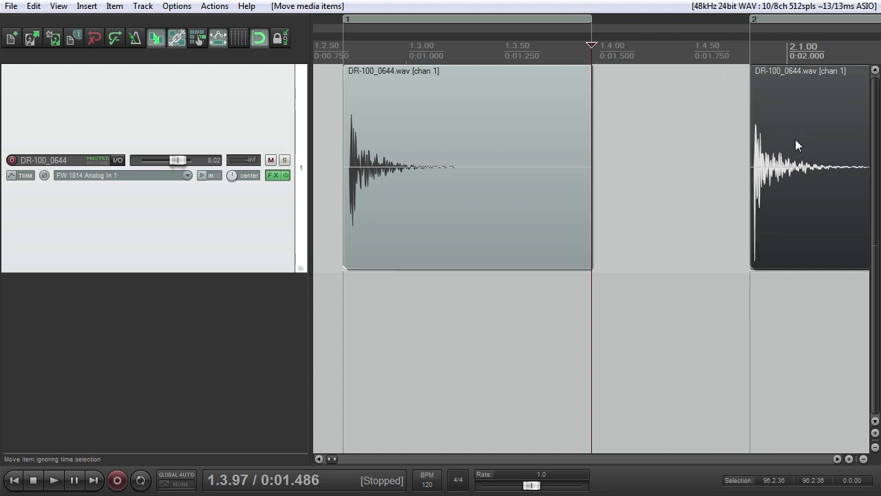
Step: Split the recording at the end of region 2 and trim the remainder to begin at the start of region 3
scroll(795, 139, "down", 2)
left_click(664, 148)
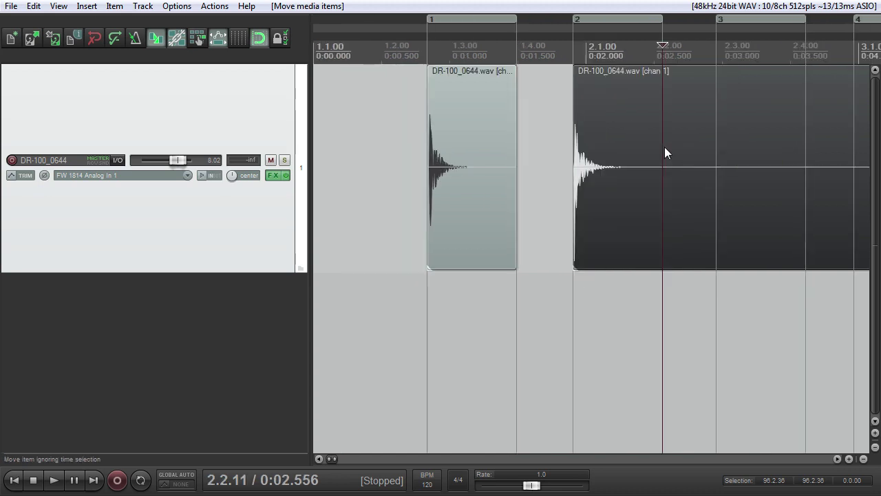
key("s")
left_click_drag(667, 142, 717, 142)
scroll(661, 164, "down", 2)
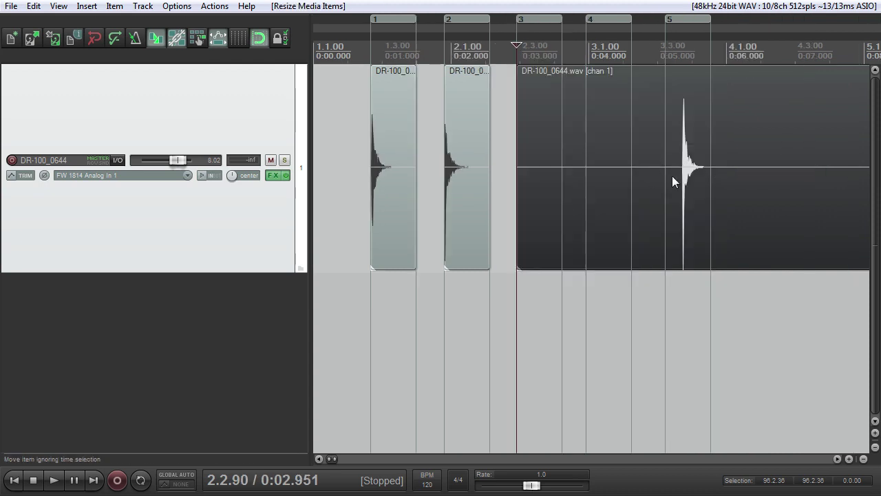
Step: Reset the track volume to 0.00 and slide the remainder's content so a hit falls at the start of region 3
double_click(181, 160)
left_click(749, 159)
left_click_drag(805, 157, 601, 185)
scroll(665, 172, "down", 5)
scroll(448, 183, "up", 5)
scroll(449, 183, "down", 3)
scroll(680, 182, "up", 3)
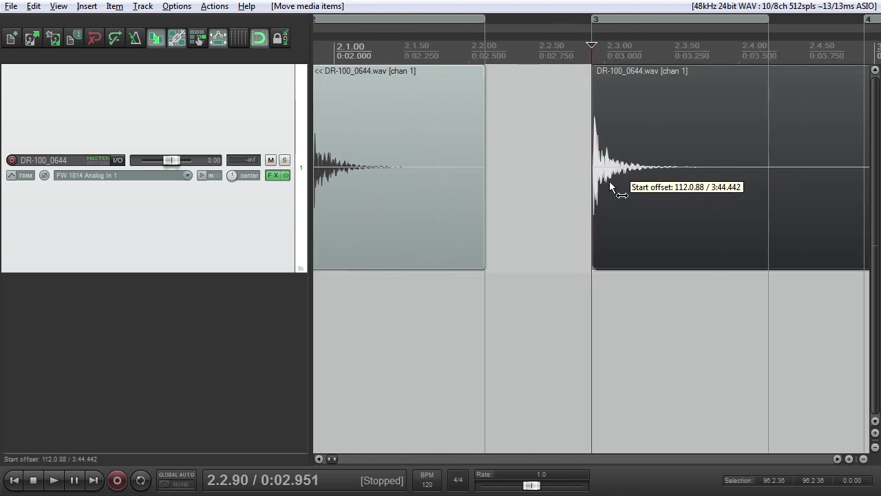
Step: Split the recording at the end of region 3 and slide the remainder's content so the following hit sits in region 4
scroll(693, 178, "down", 2)
left_click(681, 176)
key("s")
left_click_drag(682, 179, 565, 199)
left_click(786, 185)
scroll(771, 187, "down", 1)
Step: Cut the recording at the ends of regions 4 and 5 and trim the remainder to begin at about 6.3 seconds
left_click(620, 177)
key("s")
left_click(723, 166)
key("s")
left_click_drag(724, 191, 817, 190)
scroll(548, 171, "down", 2)
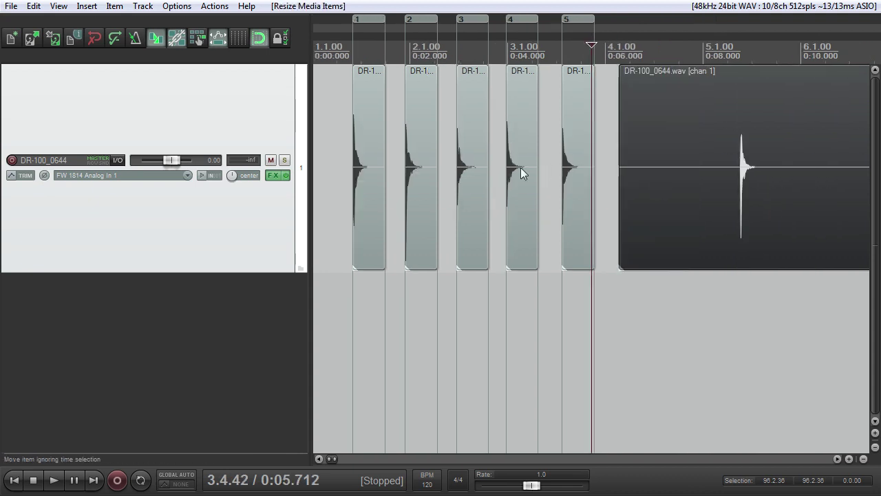
Step: Slide the content of the first sample so its hit begins exactly at the start of region 1
left_click(360, 171)
scroll(436, 172, "up", 6)
scroll(440, 175, "up", 3)
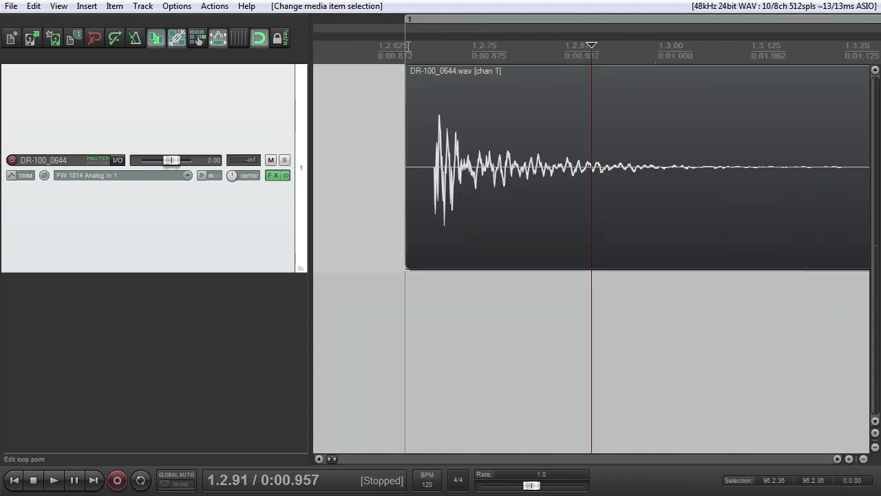
left_click(409, 48)
scroll(480, 128, "up", 5)
left_click_drag(761, 168, 631, 179)
scroll(632, 179, "up", 4)
left_click_drag(714, 187, 682, 190)
scroll(682, 190, "down", 4)
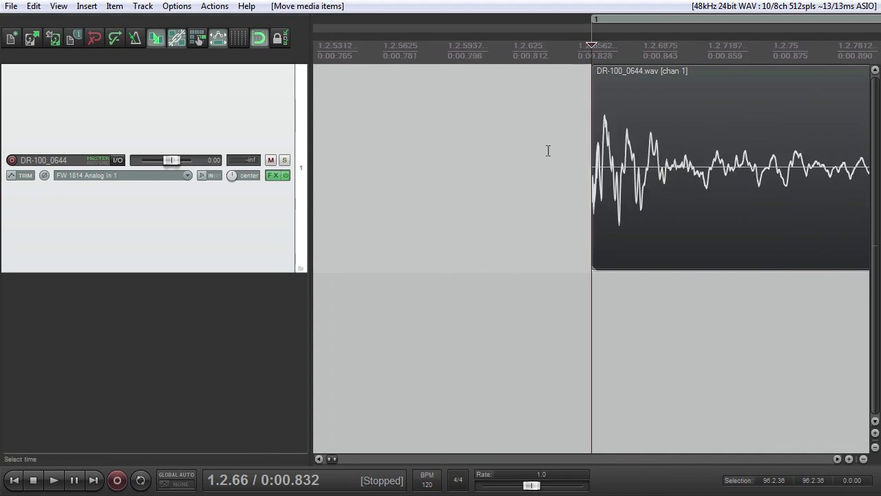
Step: Align the hits in regions 2 to 5 exactly with their region starts and play back the samples from before region 1
scroll(595, 171, "down", 8)
left_click(495, 46)
scroll(557, 114, "up", 8)
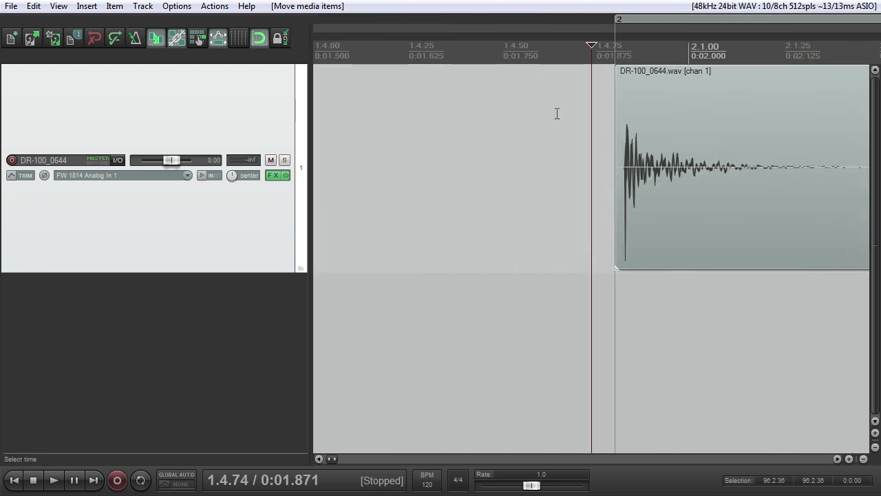
left_click(619, 47)
scroll(638, 97, "up", 6)
left_click(510, 36)
left_click_drag(767, 160, 553, 185)
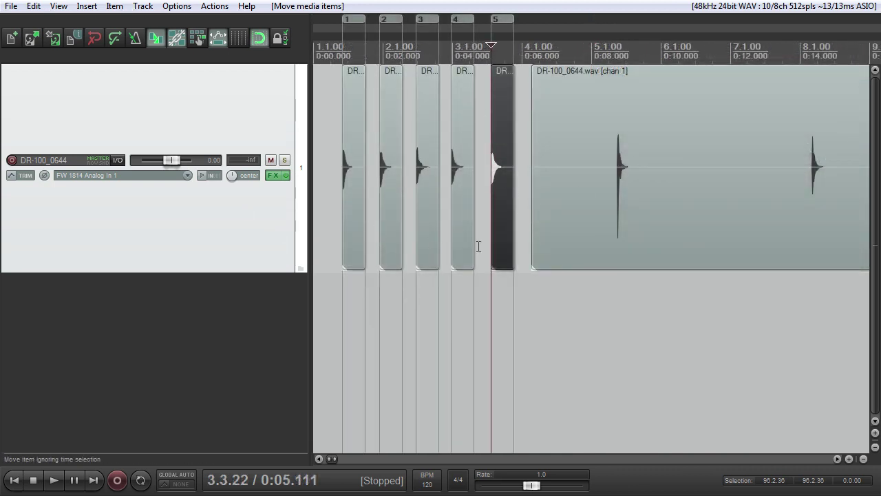
left_click(340, 187)
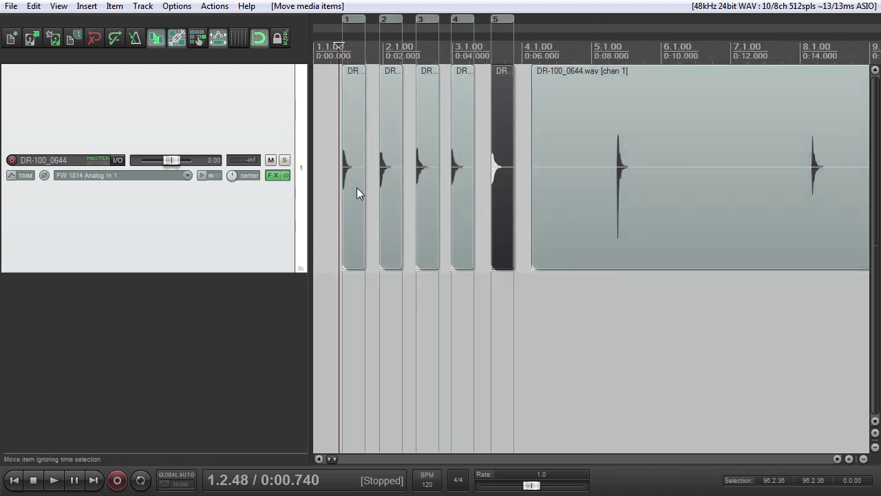
key("space")
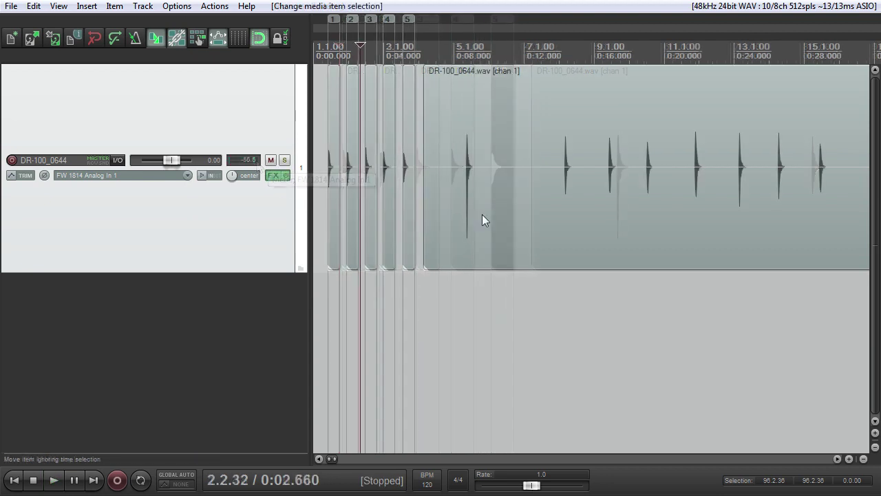
Step: Move the remaining recording onto a new second track and bring its start and a hit under region 1
left_click_drag(482, 220, 489, 274)
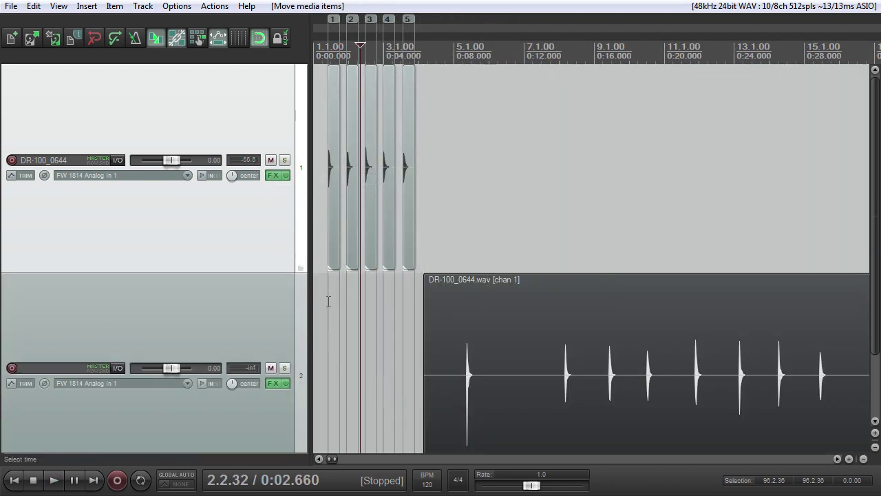
left_click_drag(532, 316, 450, 336)
left_click_drag(581, 336, 502, 337)
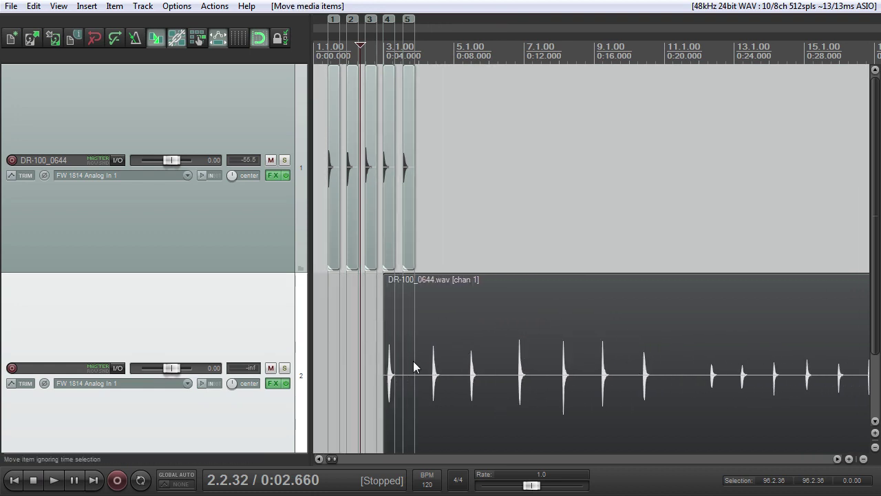
mouse_move(453, 355)
left_mouse_down()
mouse_move(391, 359)
mouse_move(373, 335)
mouse_move(404, 351)
mouse_move(446, 347)
left_mouse_up()
scroll(357, 342, "up", 4)
Step: Cut the recording on track 2 at the region ends so that regions 1 to 5 each hold one hit
left_click(416, 348)
key("s")
left_click_drag(552, 351, 486, 351)
left_click(489, 350)
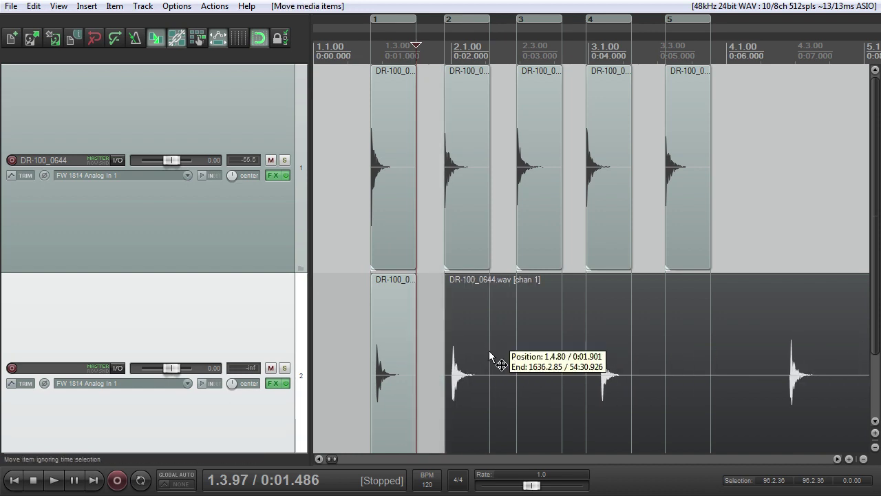
key("s")
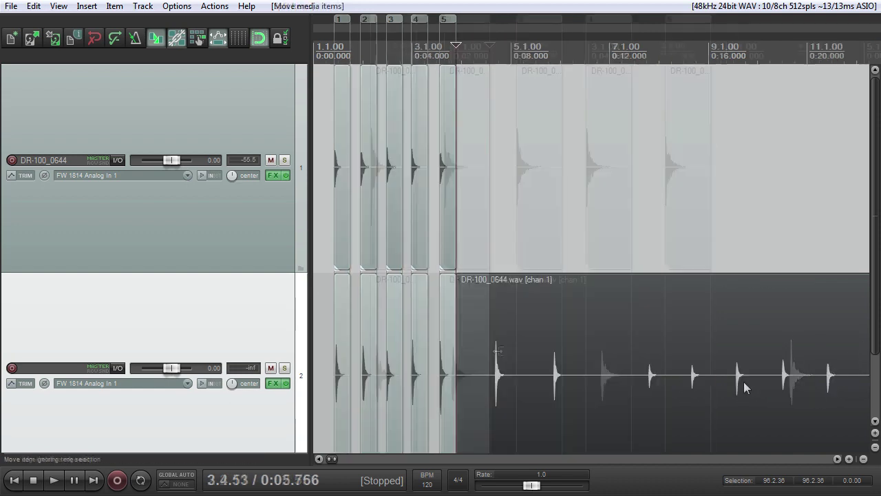
scroll(741, 383, "down", 3)
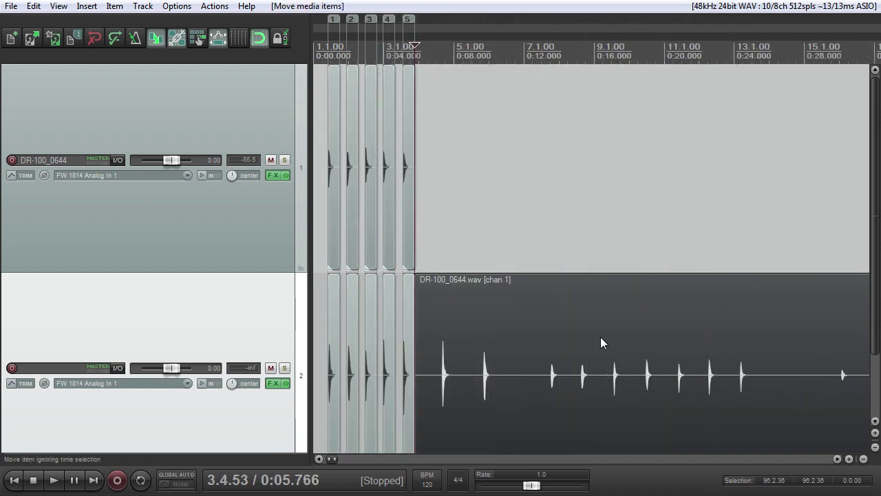
Step: Move the remaining recording onto a new third track, starting at region 1, and slide its content to bring a hit near the region start
left_click_drag(589, 336, 280, 398)
left_click(328, 388)
scroll(335, 388, "up", 10)
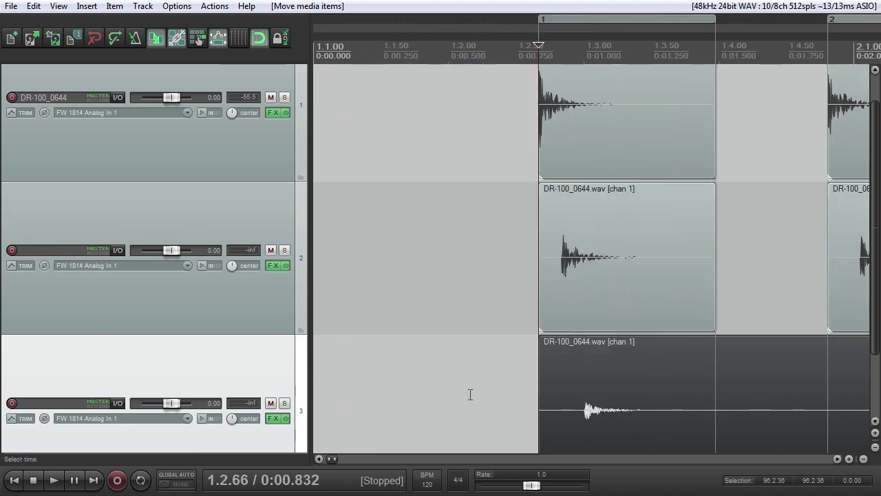
left_click_drag(672, 397, 610, 411)
Step: Cut the recording on track 3 into one sample per region and carry the remainder over to a new fourth track
scroll(620, 410, "down", 10)
left_click(458, 391)
key("s")
left_click_drag(461, 394, 478, 398)
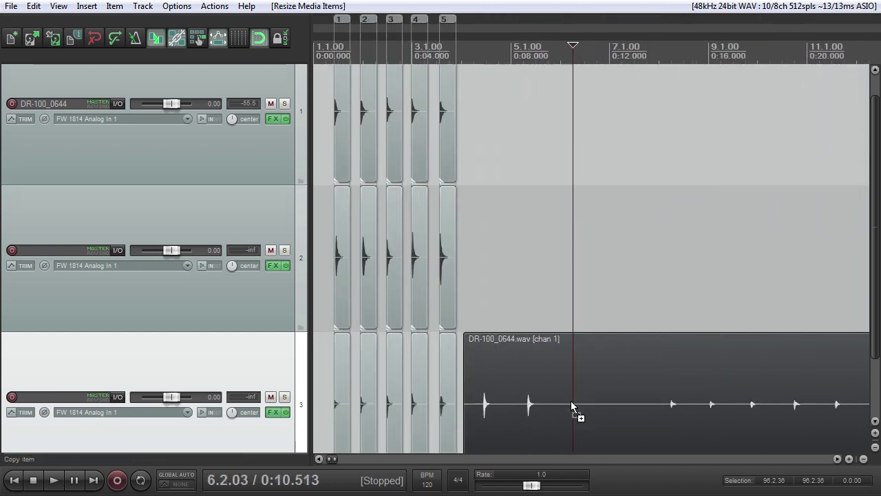
left_click_drag(571, 405, 364, 434)
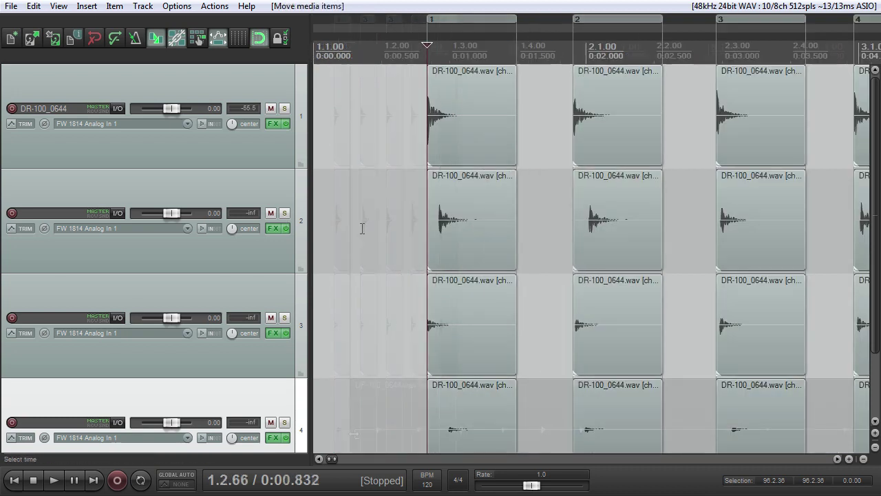
Step: Solo track 2 and play back its five samples from before region 1
left_click(484, 213)
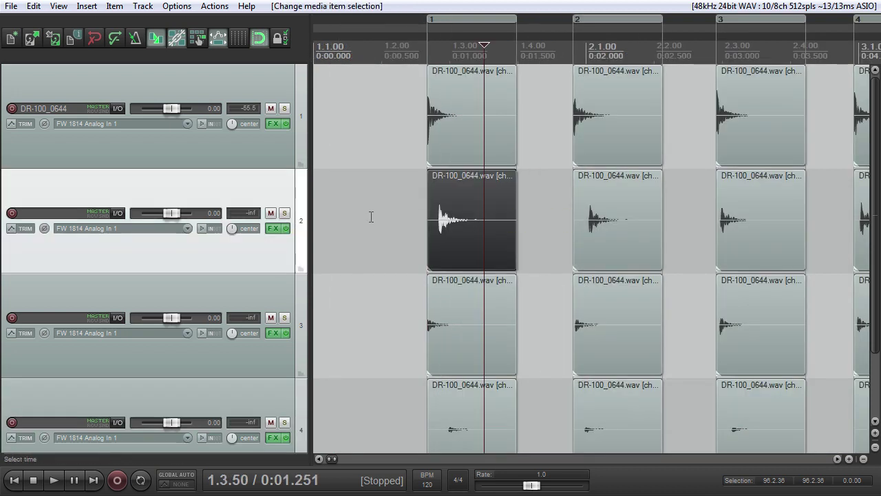
left_click(285, 213)
scroll(420, 221, "down", 4)
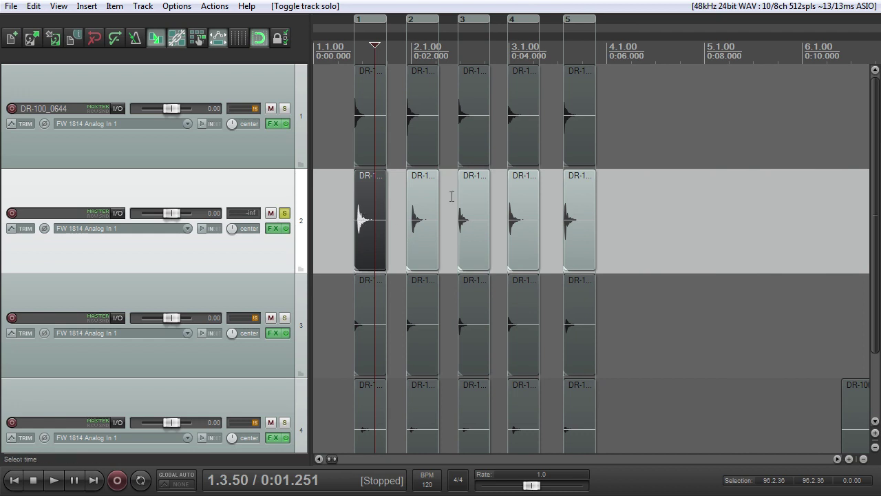
left_click(340, 189)
left_click(340, 190)
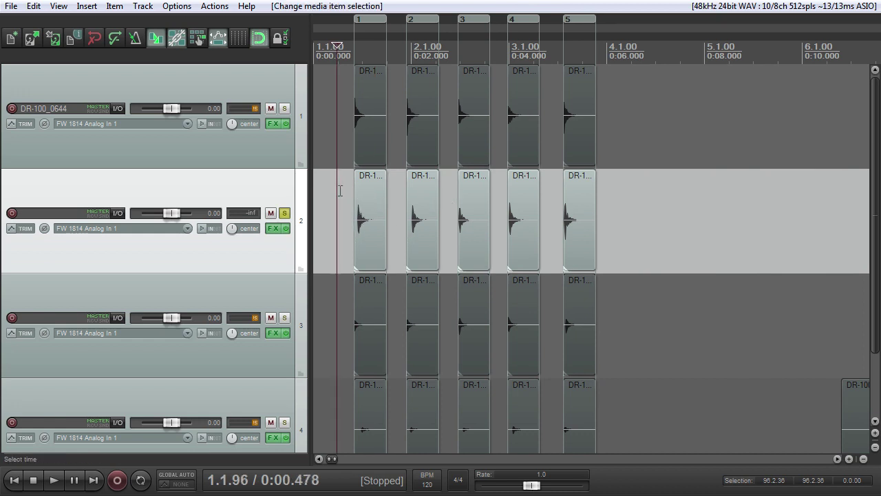
key("space")
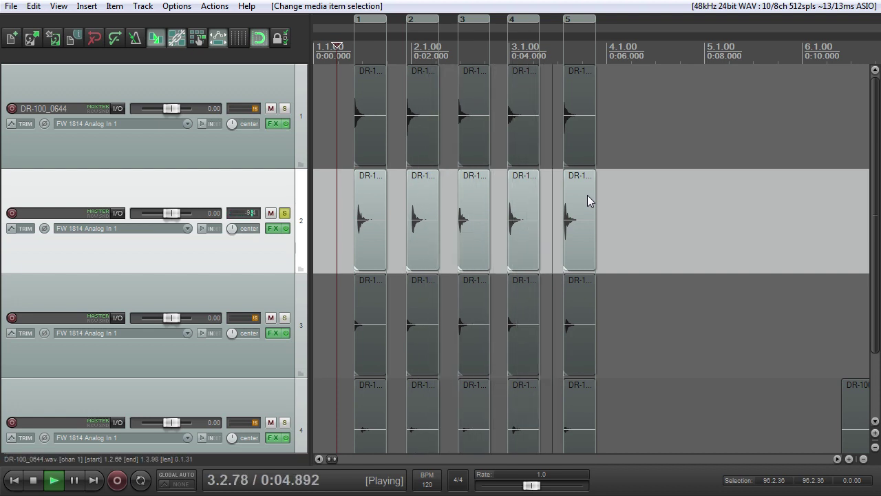
key("space")
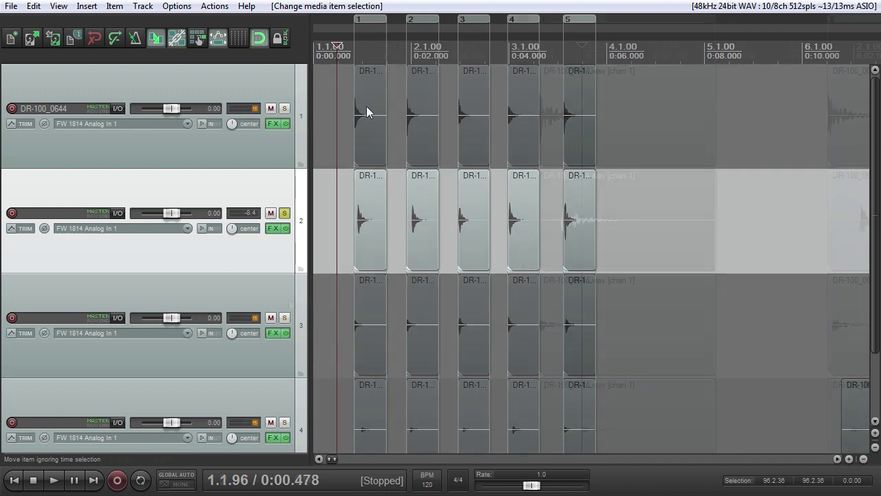
Step: Slide the content of the samples on track 2 so each hit begins at its region start
left_click(367, 106)
scroll(570, 238, "up", 10)
left_click_drag(540, 237, 384, 249)
left_click(340, 218)
scroll(364, 232, "up", 5)
left_click_drag(709, 230, 687, 234)
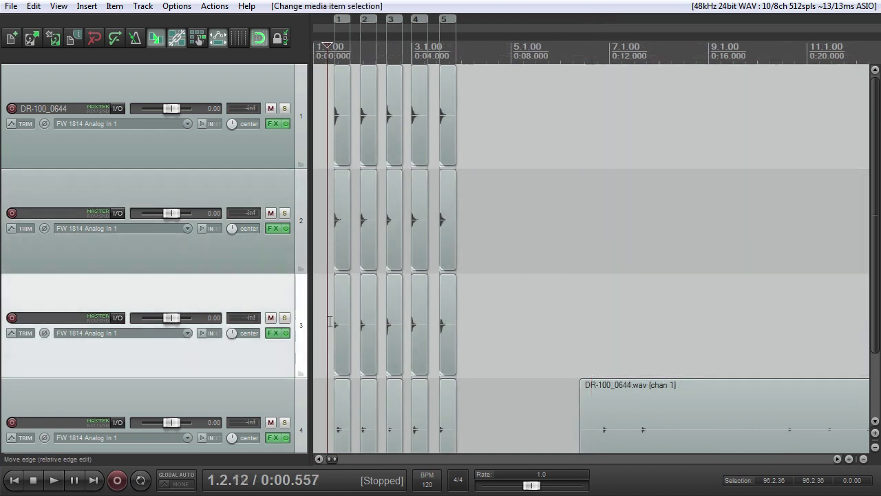
Step: Solo track 3 and play back its five samples from before region 1
left_click(284, 318)
scroll(368, 317, "up", 3)
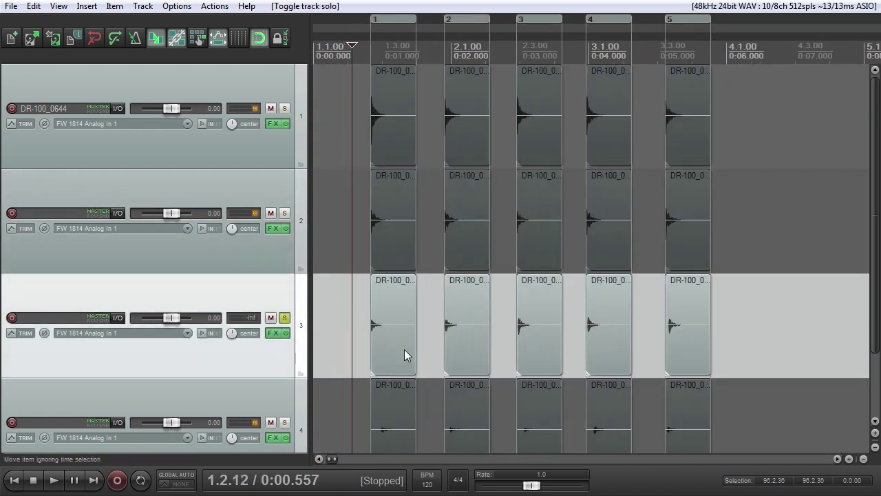
key("space")
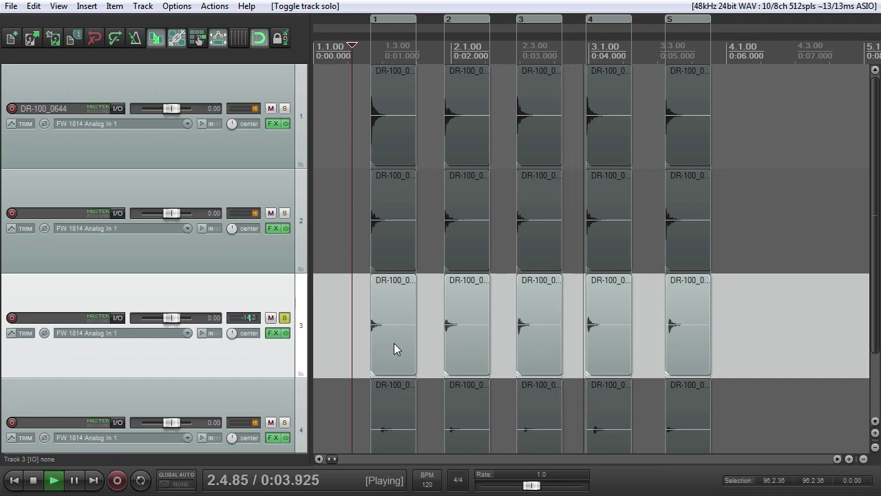
key("space")
Step: Slide the content of the samples on track 3 so each hit begins at its region start
left_click(367, 335)
scroll(484, 328, "up", 5)
left_click(680, 330)
scroll(680, 330, "up", 3)
left_click_drag(679, 330, 672, 350)
scroll(671, 344, "up", 8)
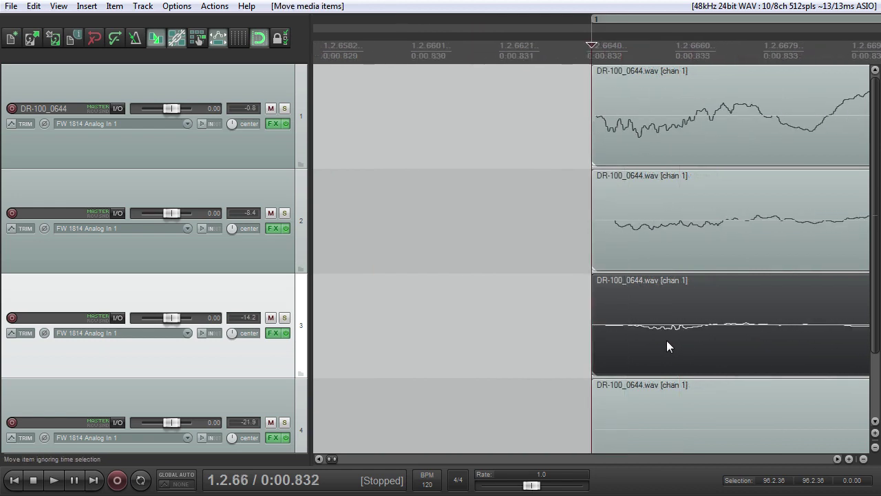
left_click(645, 260)
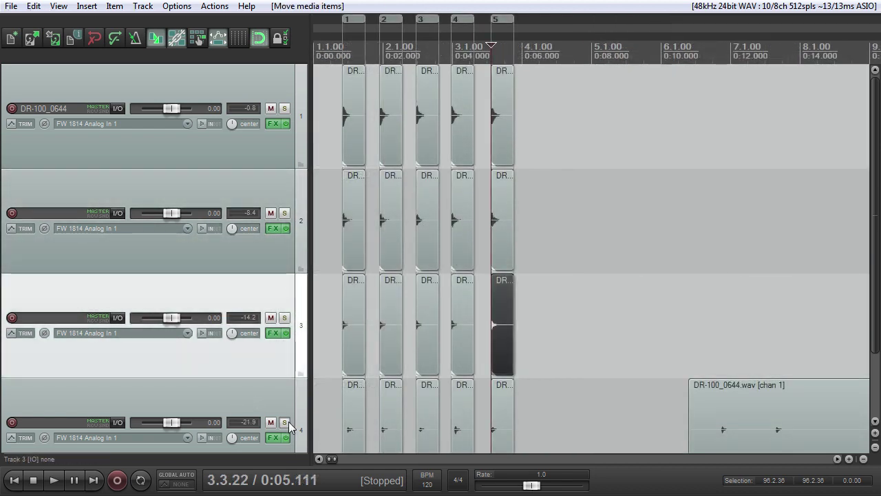
Step: Solo track 4 and play back its samples from before region 1
left_click(285, 422)
left_click(328, 417)
left_click(335, 417)
scroll(335, 418, "up", 5)
key("space")
scroll(535, 408, "down", 3)
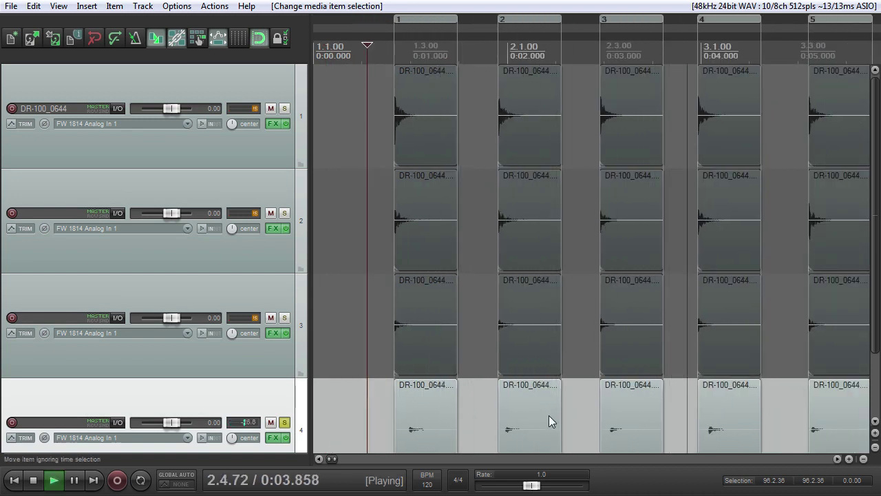
key("space")
scroll(502, 397, "down", 5)
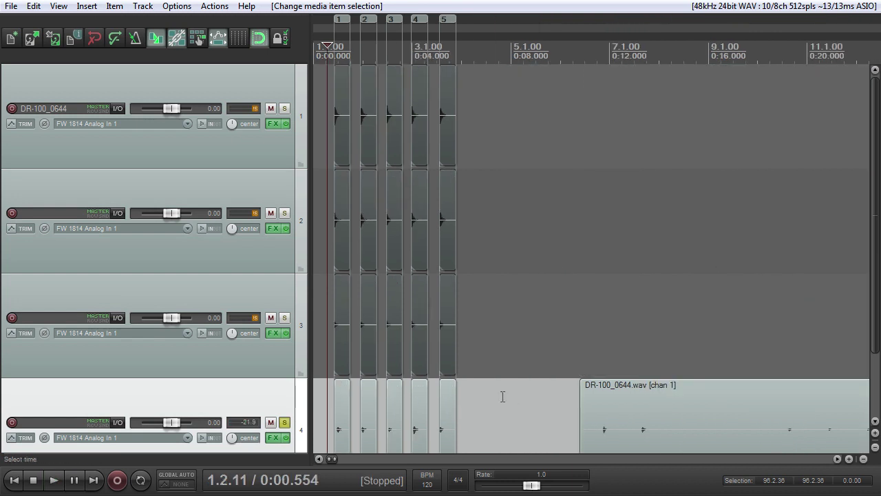
Step: Unsolo track 4 and slide the content of its samples so each hit begins at its region start
left_click(329, 392)
scroll(345, 403, "up", 8)
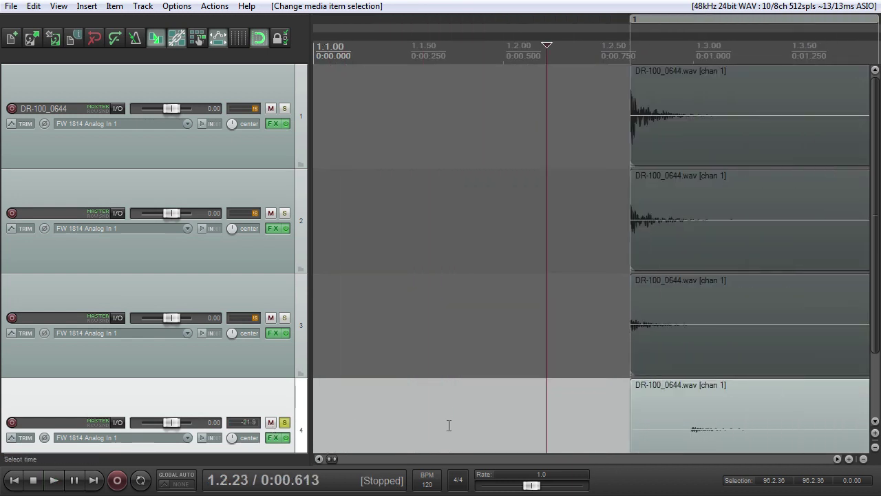
left_click(285, 422)
left_click(639, 419)
scroll(638, 419, "up", 5)
left_click_drag(638, 419, 671, 427)
key("asciitilde")
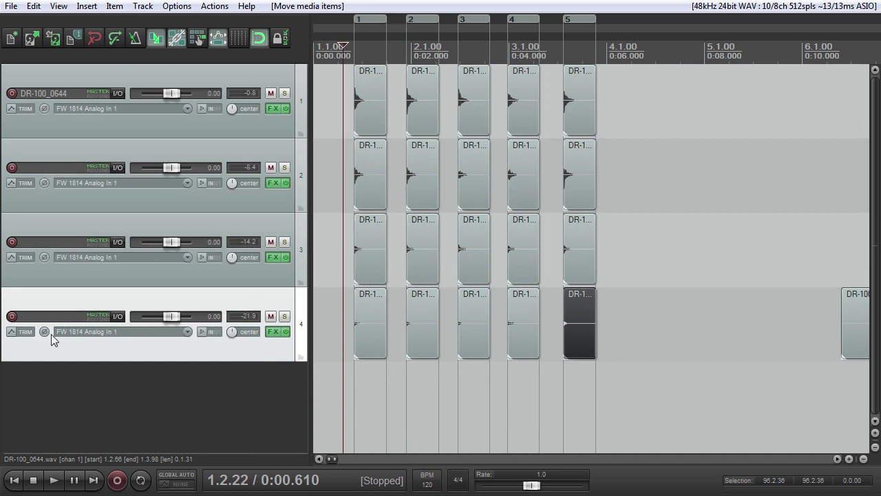
Step: Name the tracks by velocity range: track 4 0_31, track 3 32_63, track 2 64_95 and track 1 96_127
double_click(59, 316)
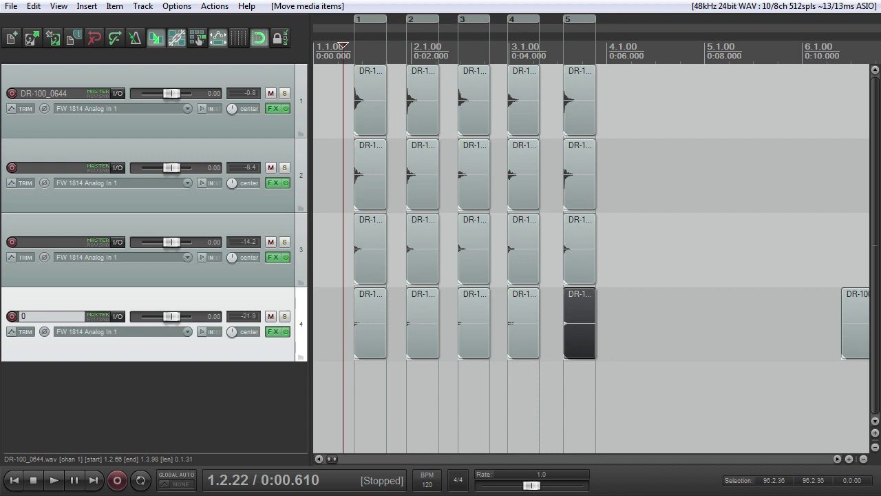
double_click(51, 248)
type("32_63")
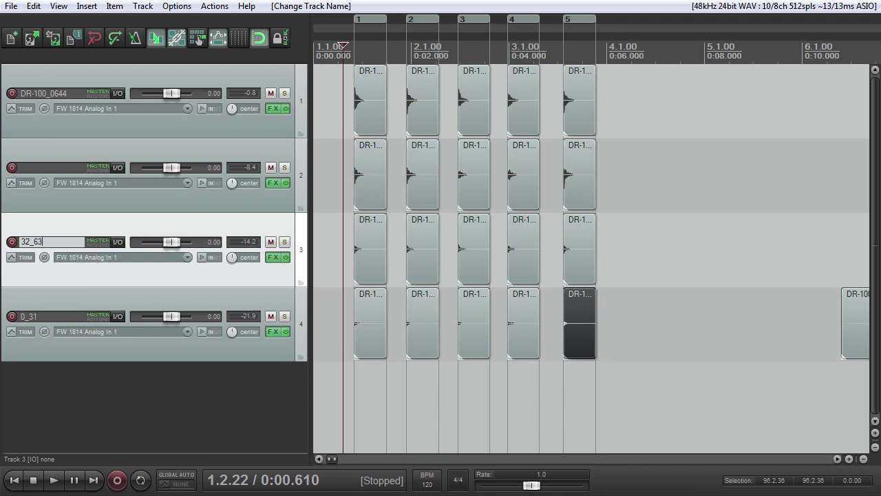
key("shift+Tab")
type("64")
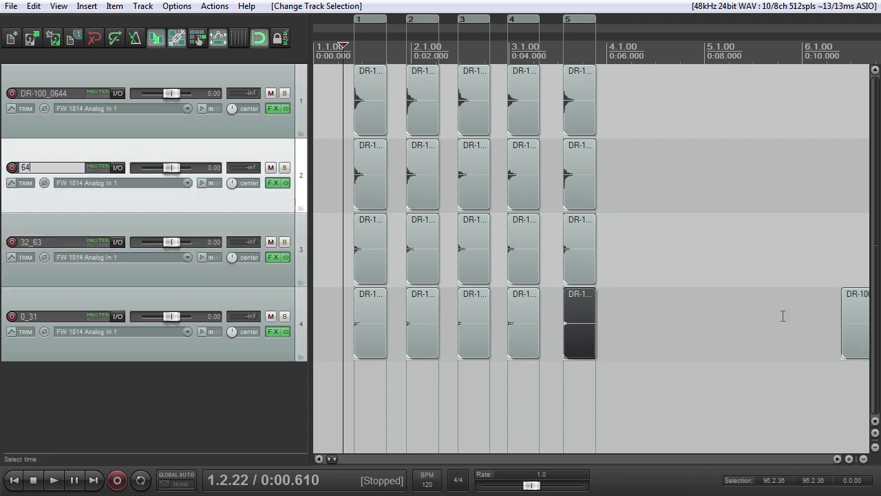
type("_95")
key("shift+Tab")
type("96")
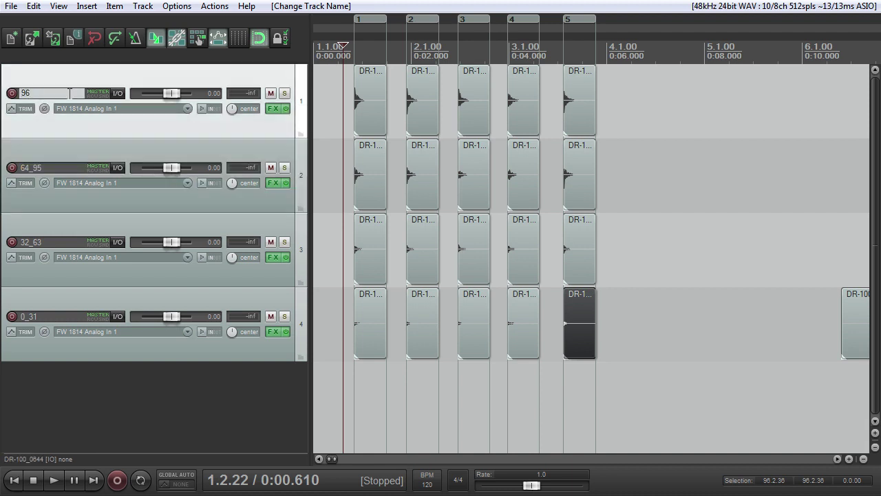
type("_127")
key("Return")
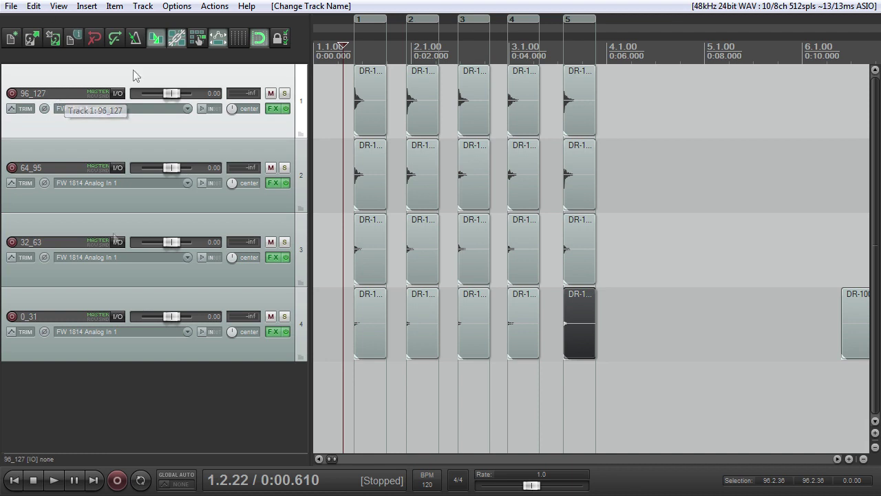
Step: Name the five regions RR1, RR2, RR3, RR4 and RR5 in the Region/Marker Manager and close it
left_click(59, 6)
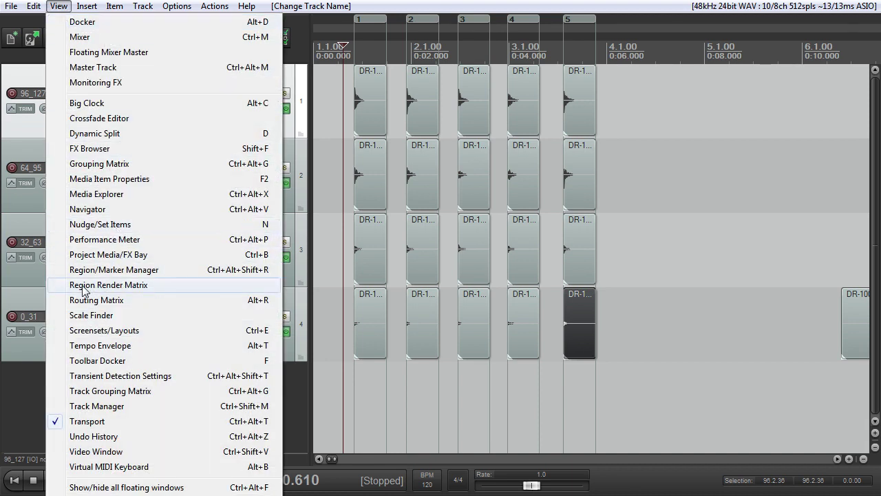
left_click(112, 269)
left_click(180, 112)
left_click(181, 112)
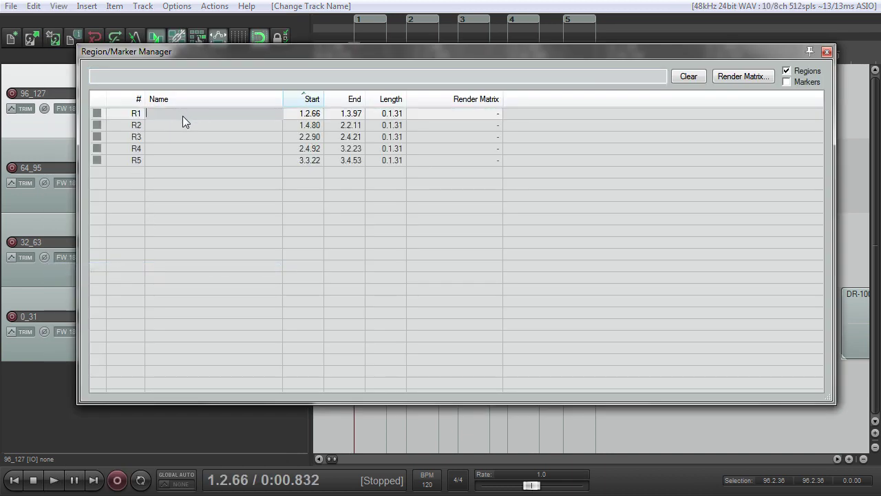
type("RR1")
key("Return")
type("RR2")
key("Return")
type("RR3")
key("Return")
type("RR4")
key("Return")
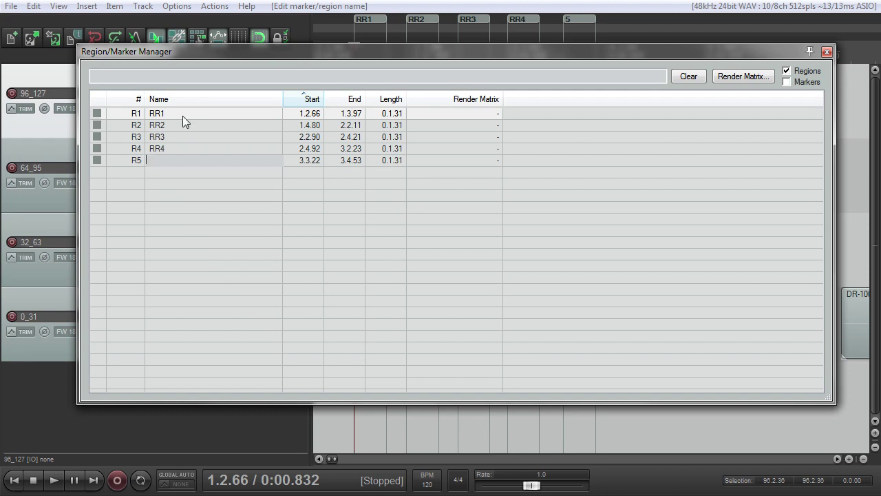
type("RR5")
key("Return")
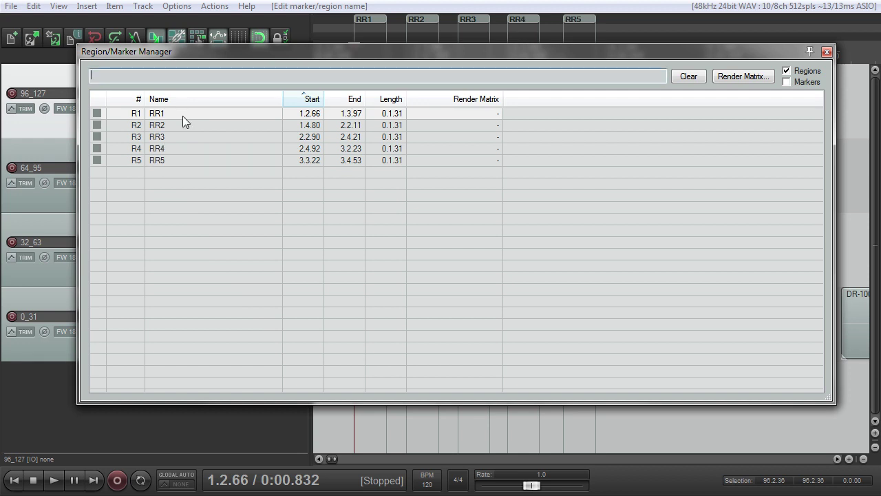
left_click(827, 51)
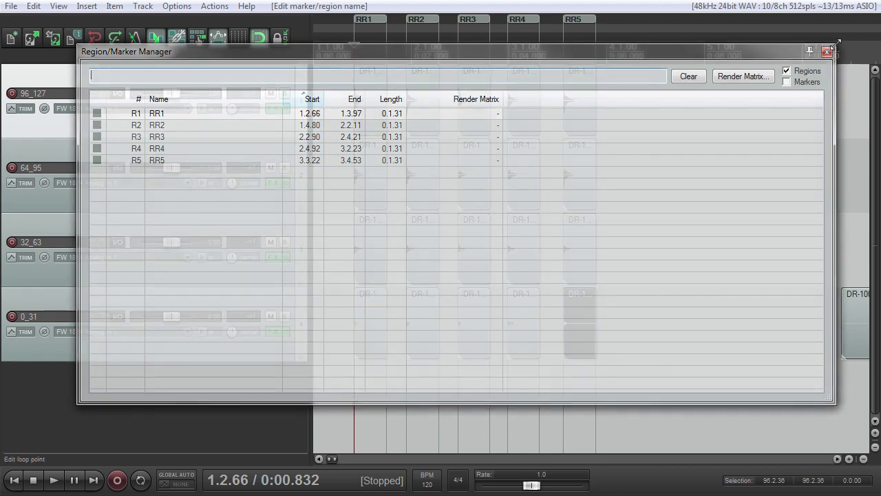
Step: Select the samples of each region across all four tracks and add a fade-out to their ends
left_click(629, 161)
left_click_drag(607, 383, 577, 37)
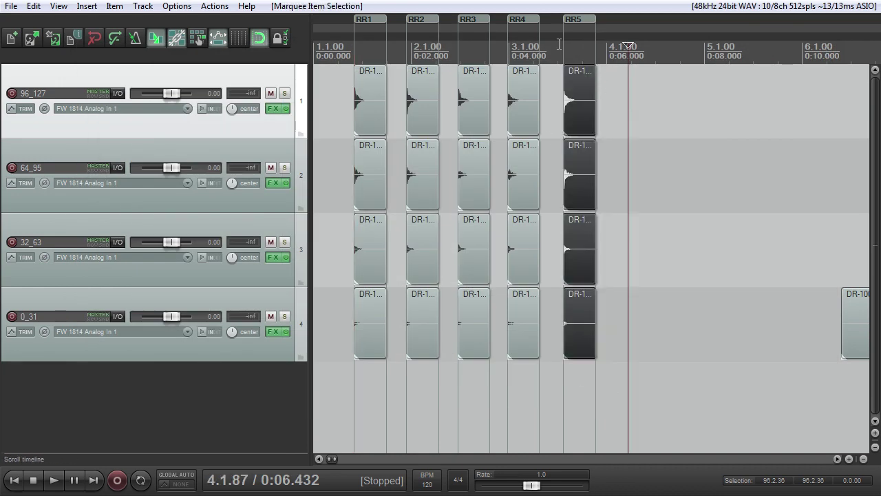
left_click_drag(594, 70, 581, 78)
left_click_drag(550, 378, 524, 72)
left_click_drag(502, 389, 473, 69)
left_click_drag(417, 374, 418, 86)
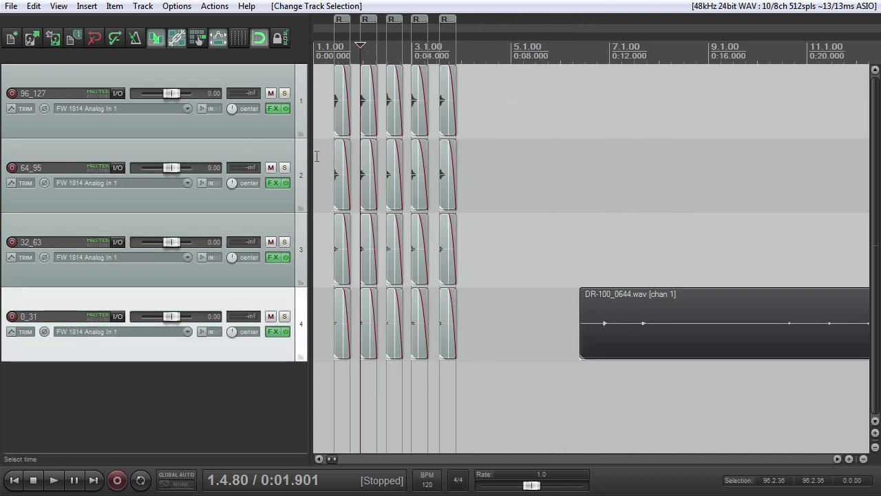
Step: Select all four tracks and set up a render of Stems (selected tracks) with Project regions as the bounds
left_click(206, 127)
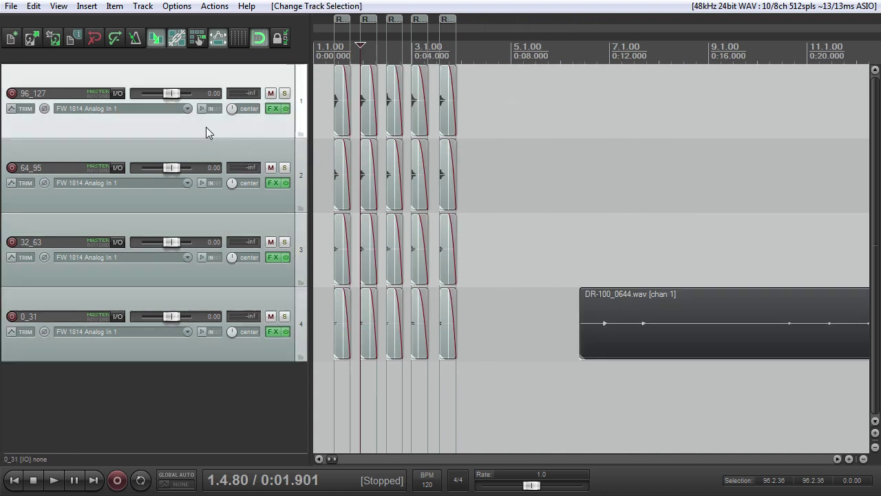
left_click(232, 299, "shift")
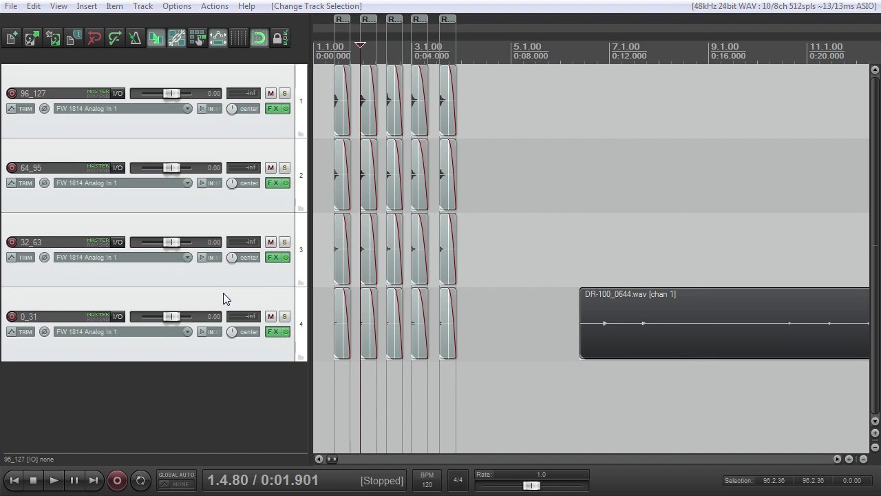
key("ctrl+alt+r")
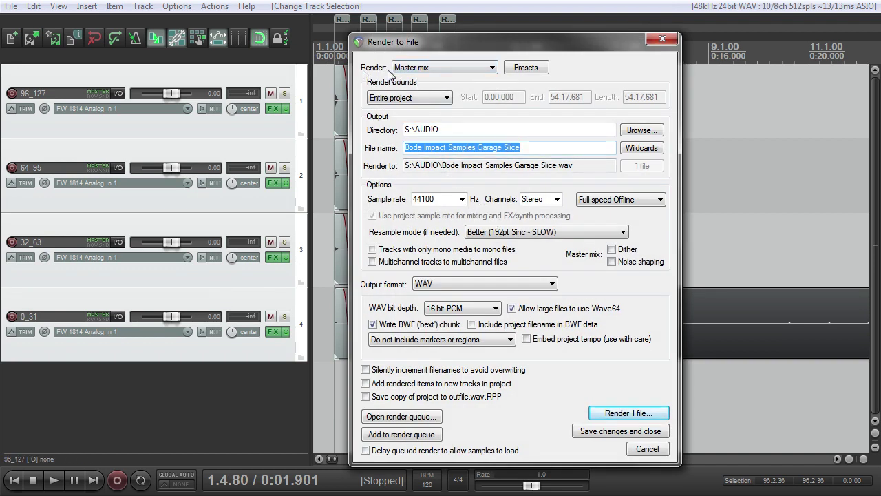
left_click(466, 70)
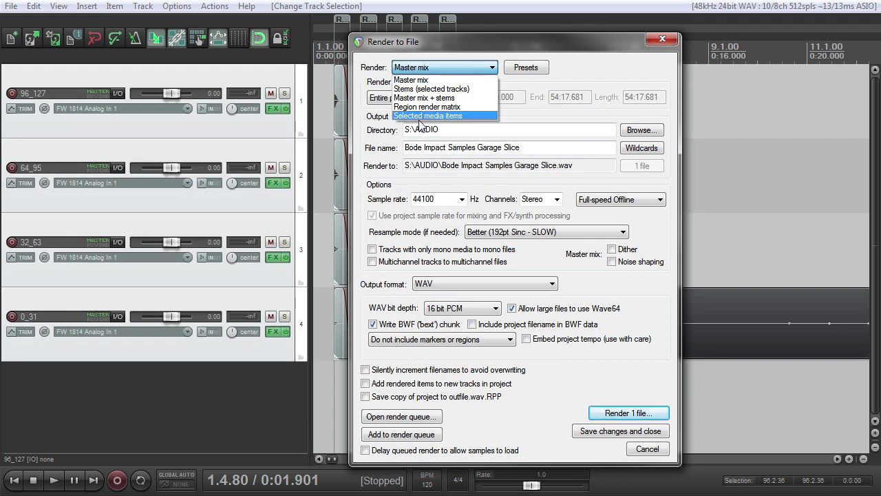
left_click(417, 91)
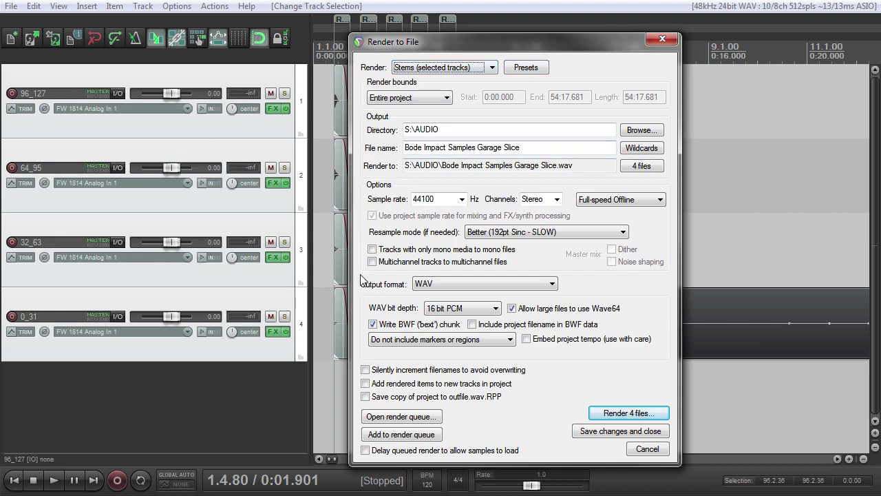
left_click(413, 101)
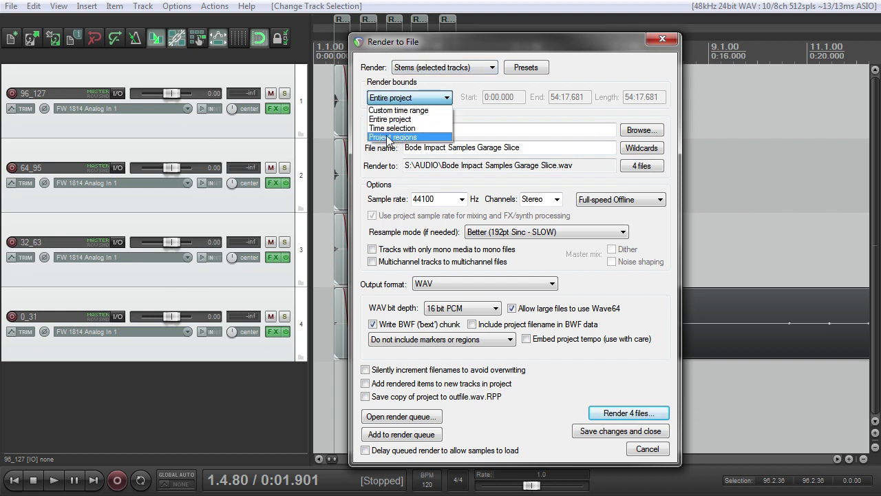
left_click(399, 138)
left_click_drag(446, 44, 591, 51)
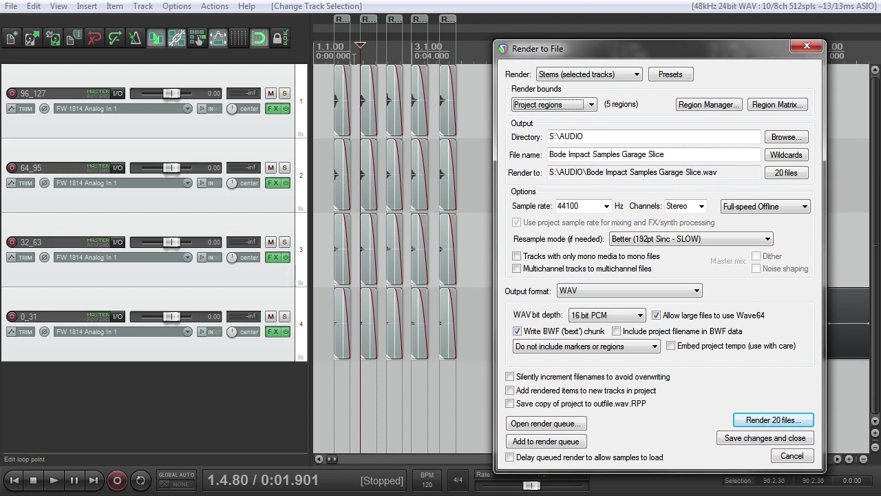
left_click_drag(636, 51, 467, 24)
Step: Set the render output directory to the Impact Samples Edited folder
left_click(618, 111)
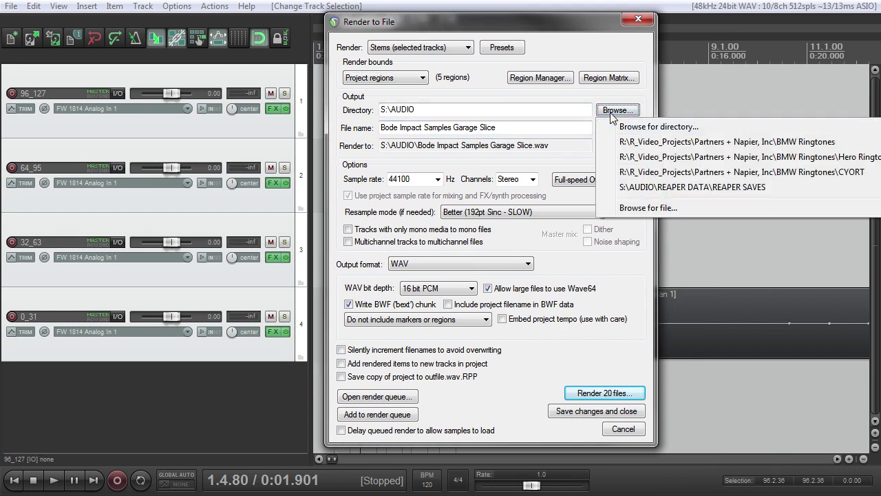
left_click(627, 128)
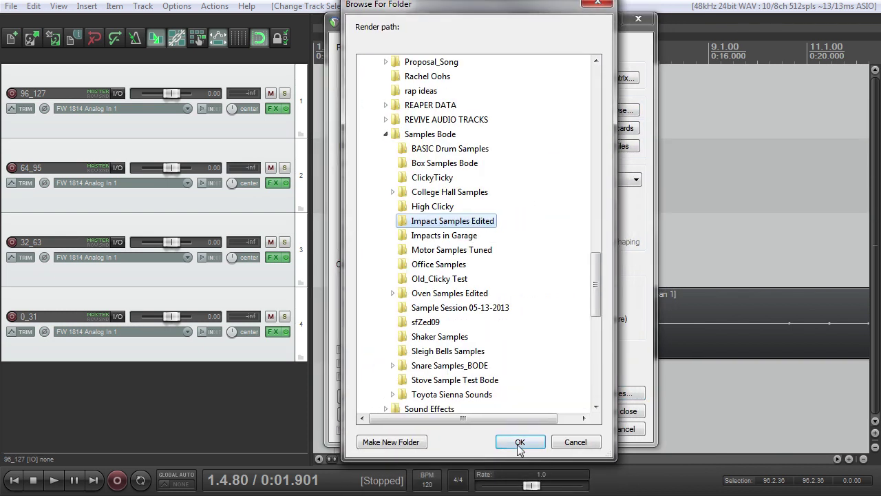
left_click(520, 441)
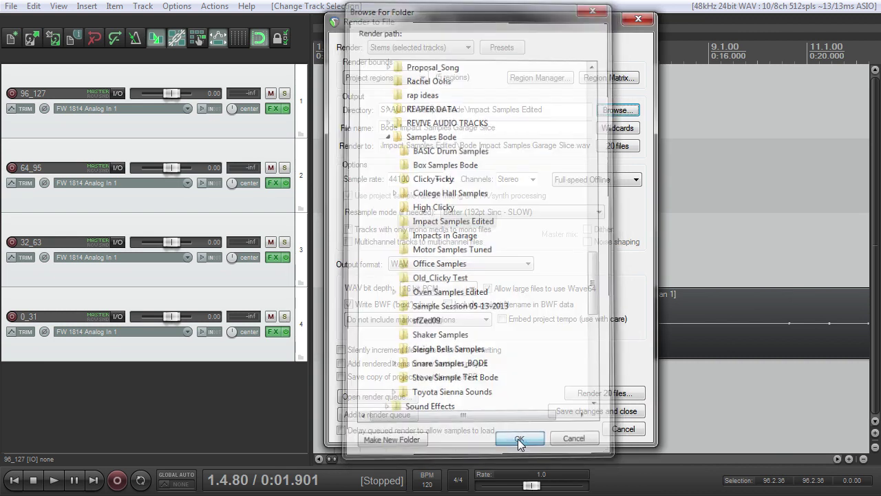
Step: Set the render file name to Tub_Hit_C2_C2_D2_$track_$region, using the track and region wildcards
left_click_drag(517, 128, 347, 155)
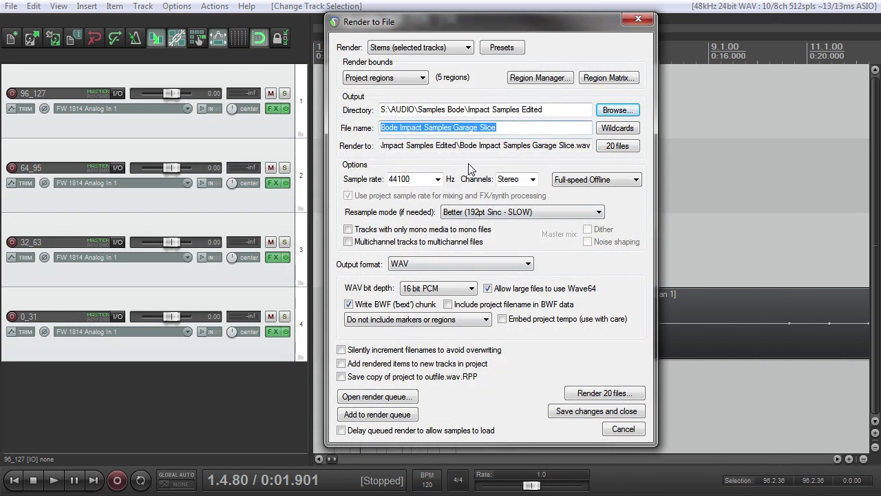
type("Tub_Hit_")
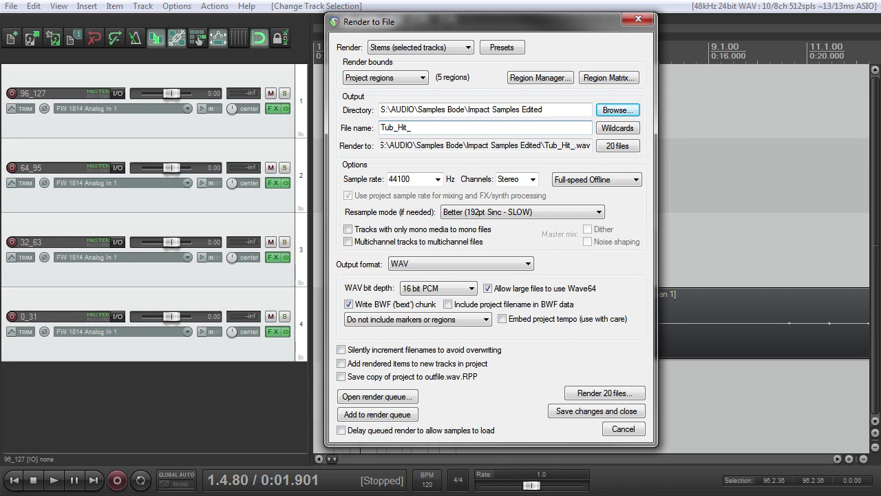
type("C2_C2_D2")
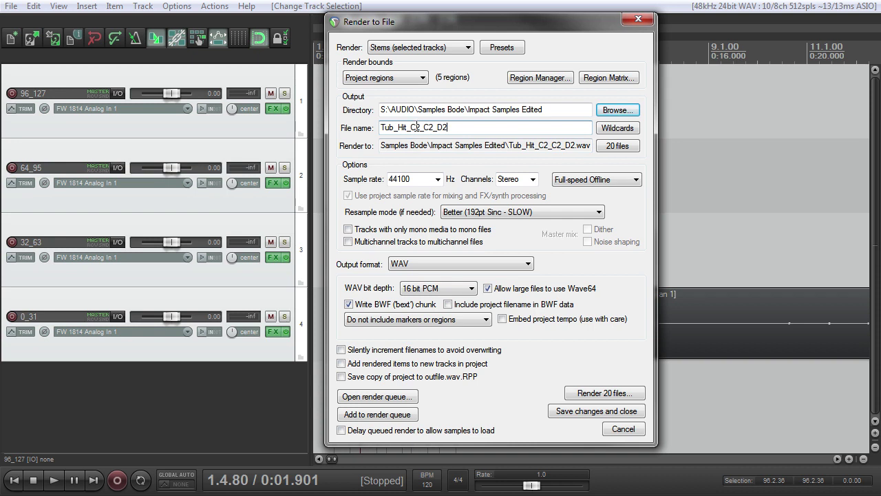
left_click(455, 128)
type("_")
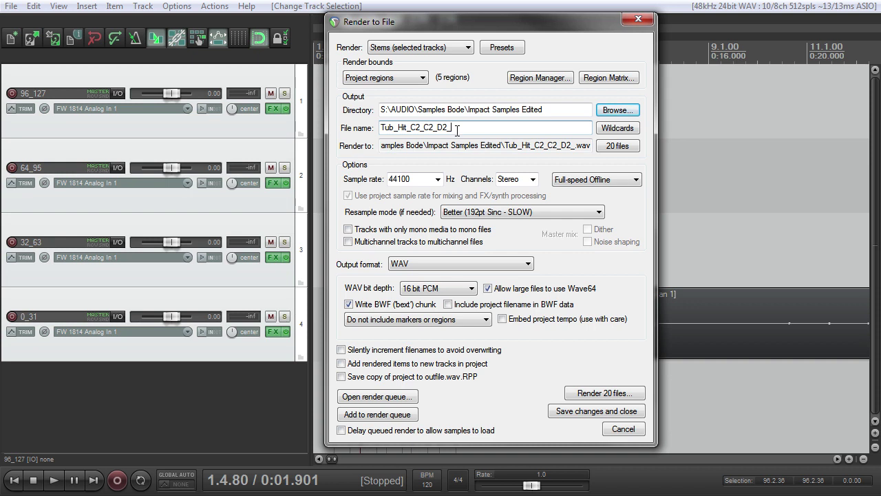
left_click(617, 129)
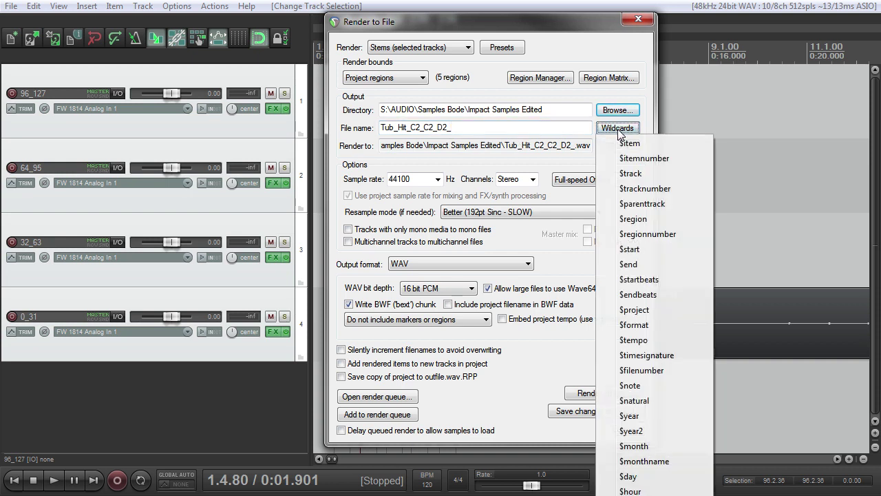
left_click(631, 173)
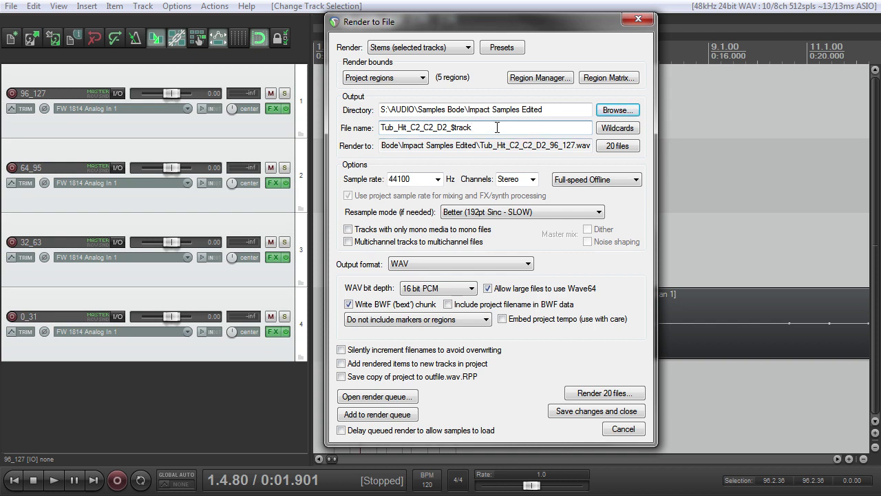
type("_")
left_click(618, 129)
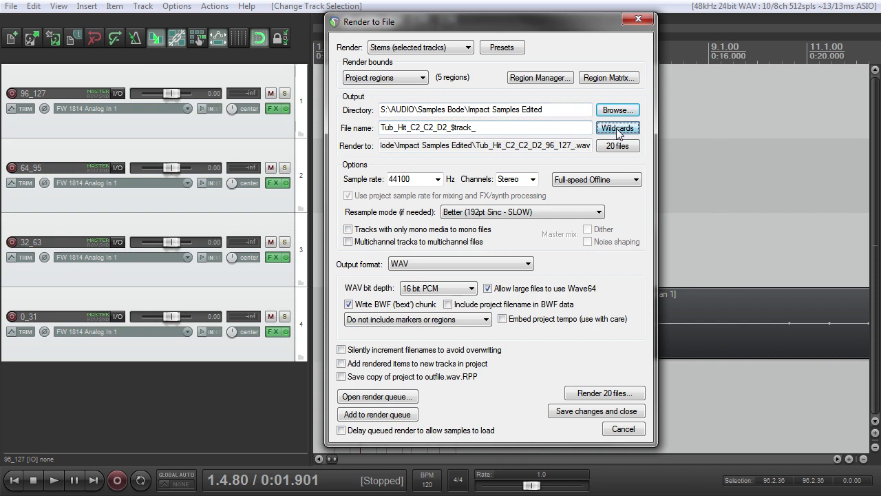
left_click(652, 220)
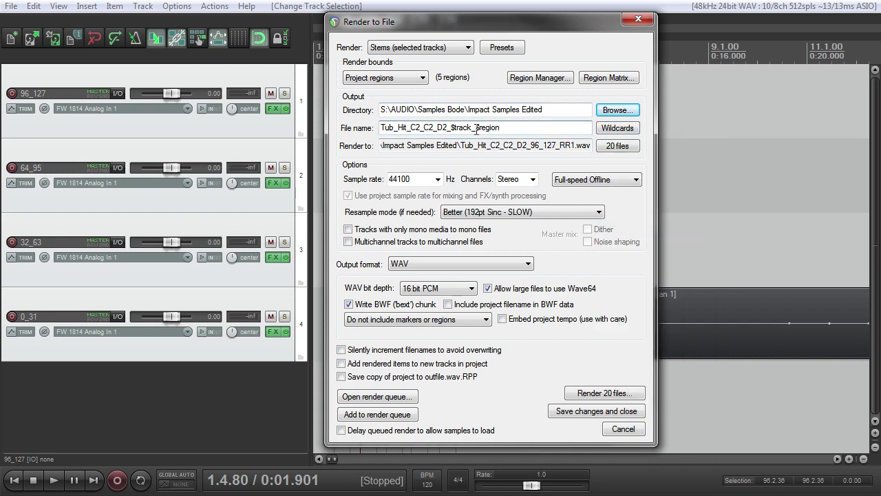
Step: Set the render channels to Mono and render the 20 sample files
left_click_drag(458, 27, 585, 34)
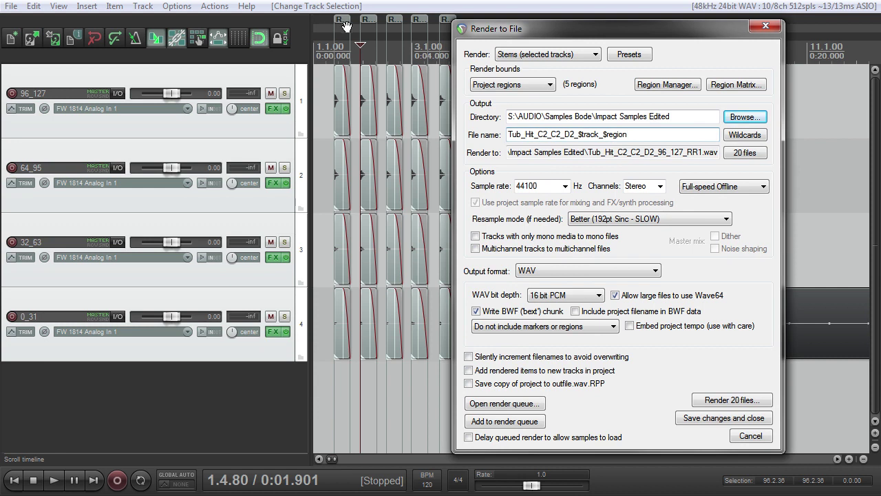
left_click_drag(544, 34, 397, 23)
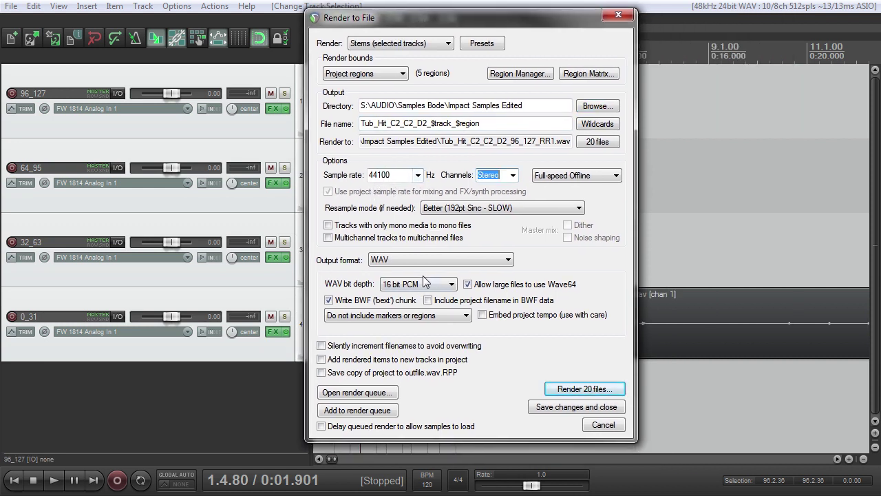
left_click(515, 177)
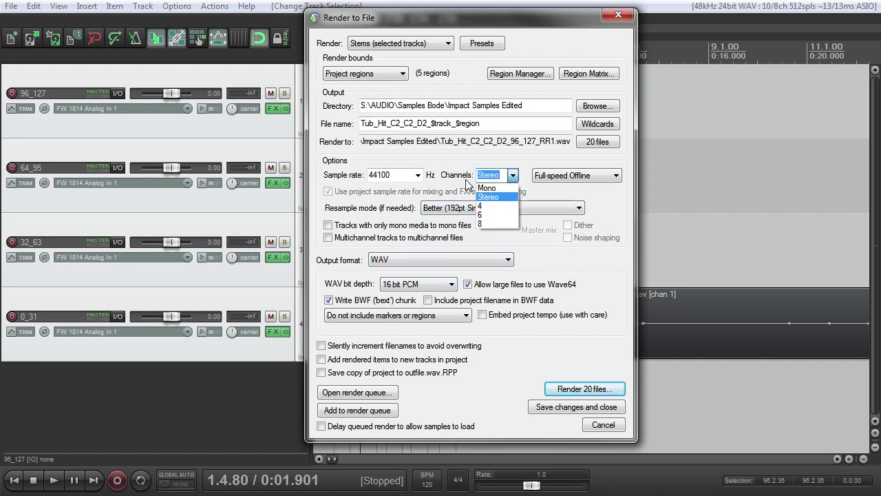
left_click(485, 186)
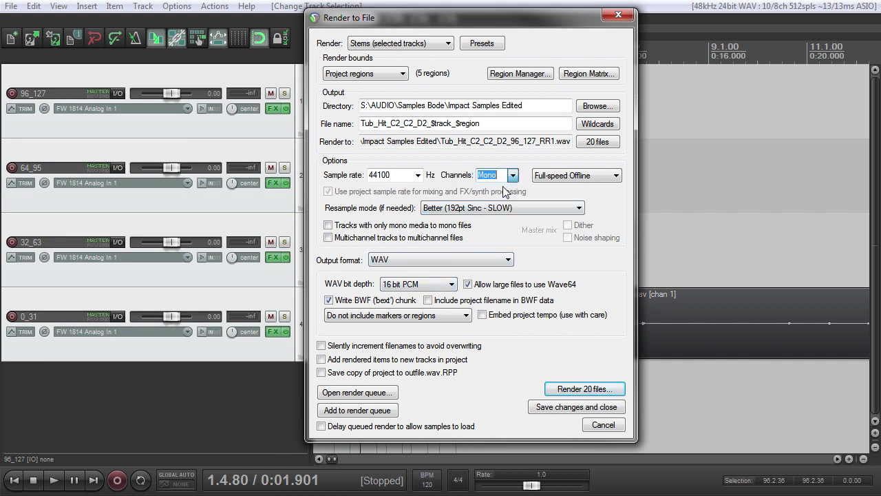
left_click(587, 390)
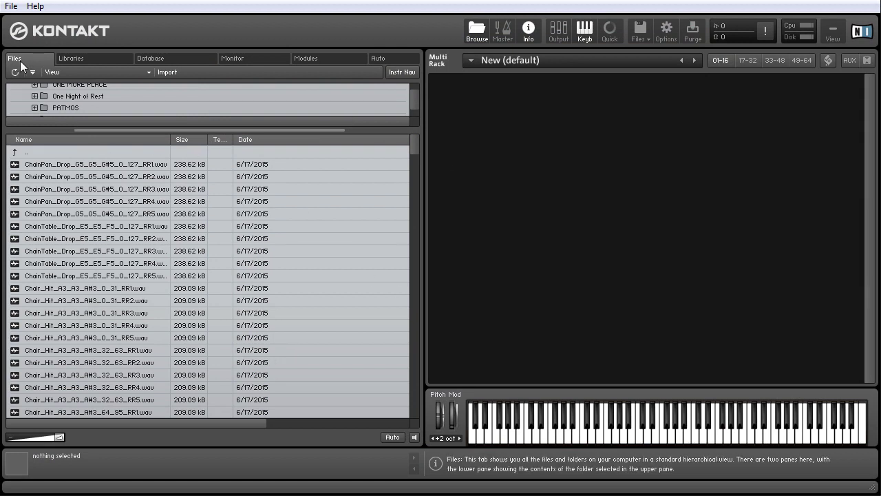
Step: Switch to Kontakt, look through the edited samples in the file browser and create a new default instrument
left_click_drag(415, 105, 414, 96)
scroll(79, 103, "down", 5)
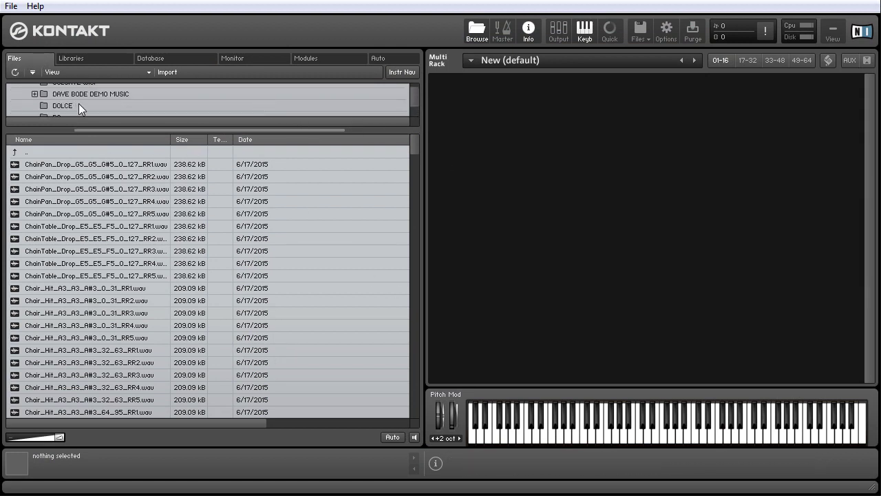
left_click_drag(413, 141, 420, 414)
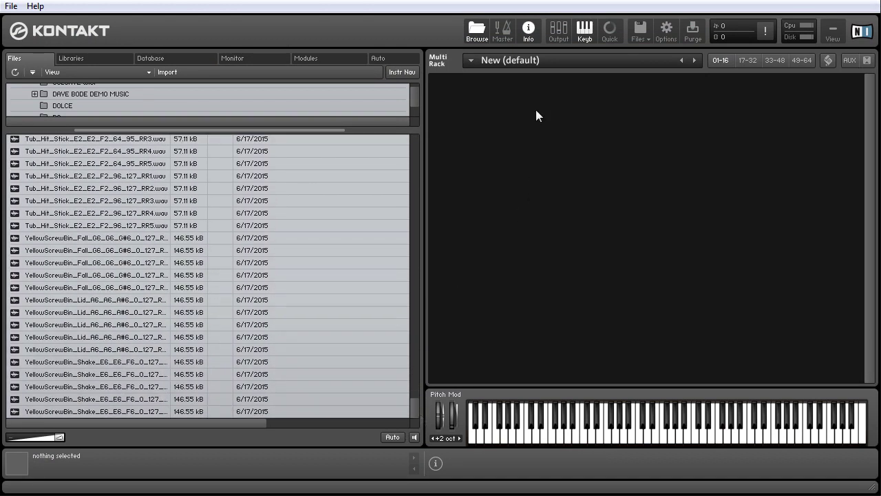
left_click(640, 32)
left_click(650, 55)
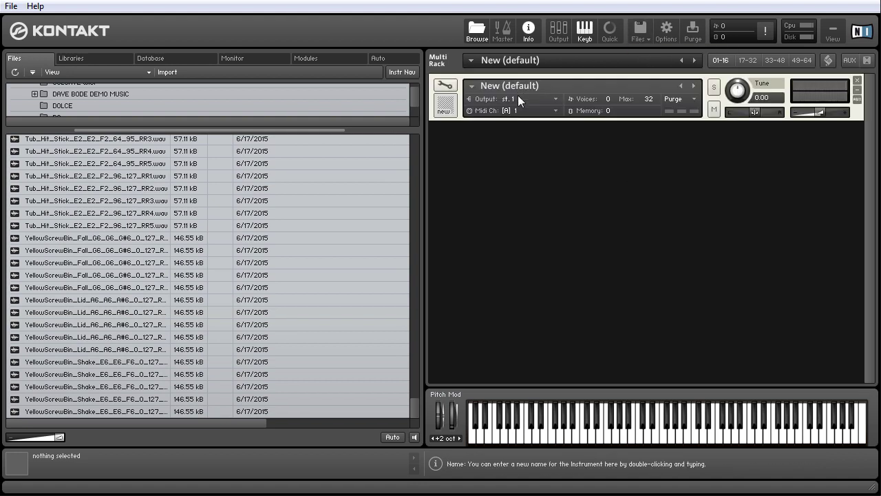
Step: Open the new instrument for editing and show its Mapping Editor, with the on-screen keyboard hidden
left_click(446, 86)
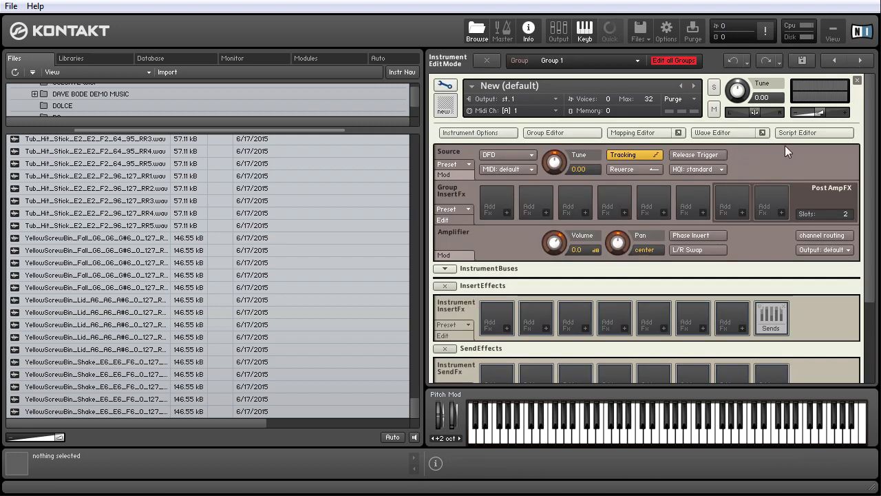
left_click(583, 31)
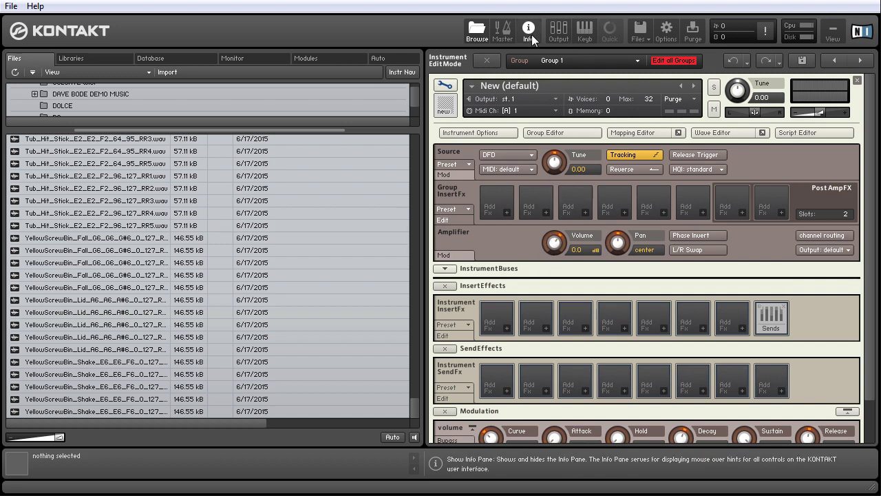
left_click(632, 133)
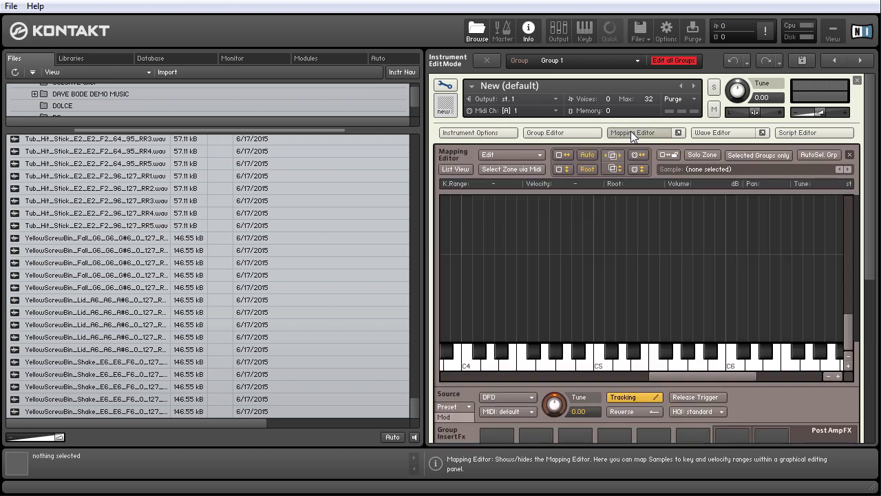
left_click(827, 375)
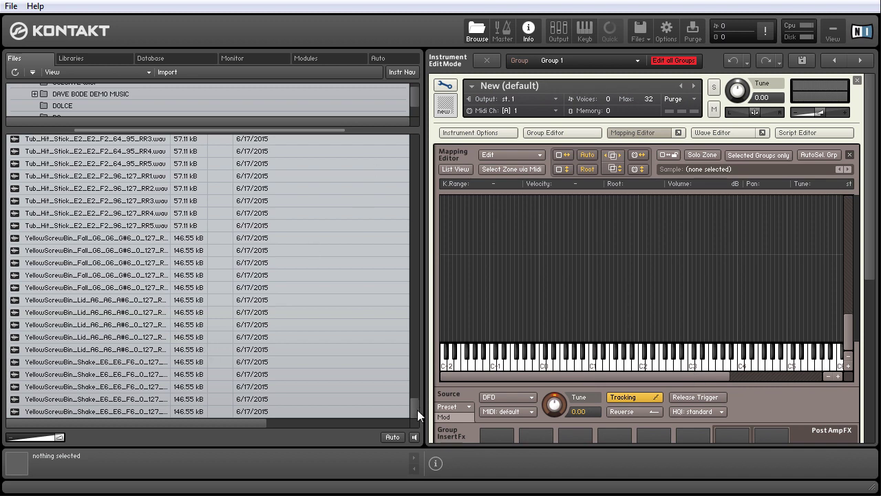
Step: Add all samples from Tub_Hit_Mallet_D2_D2_D#2_0_31_RR1 through YellowScrewBin_Shake_E6_E6_F6_0_127_RR5 to the mapping grid, one per key starting at C-1
left_click(71, 413)
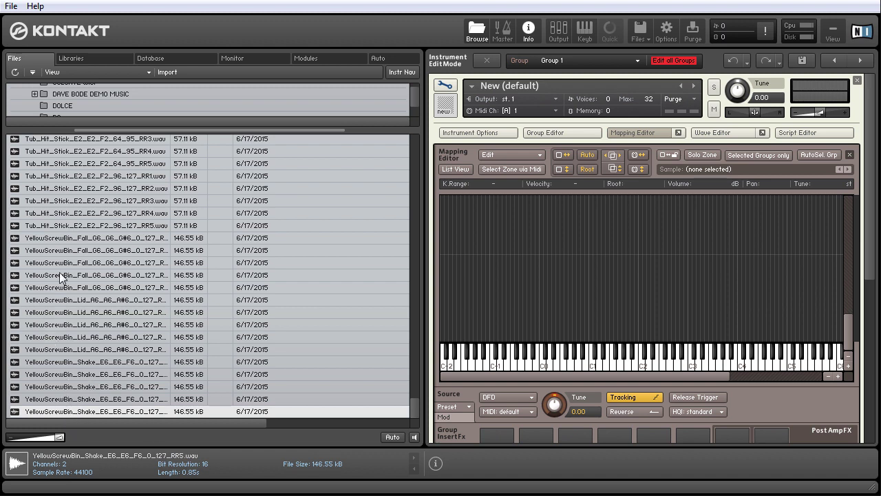
scroll(62, 276, "up", 2)
scroll(62, 275, "up", 10)
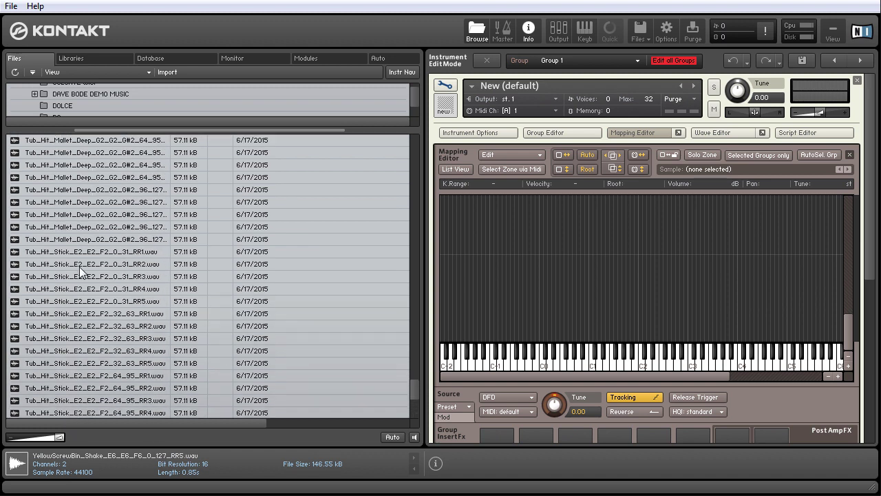
scroll(84, 270, "up", 7)
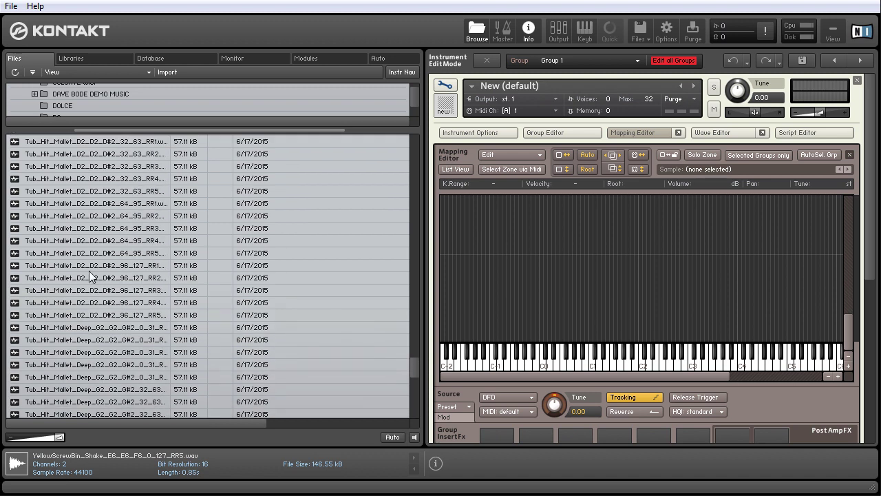
scroll(89, 273, "up", 3)
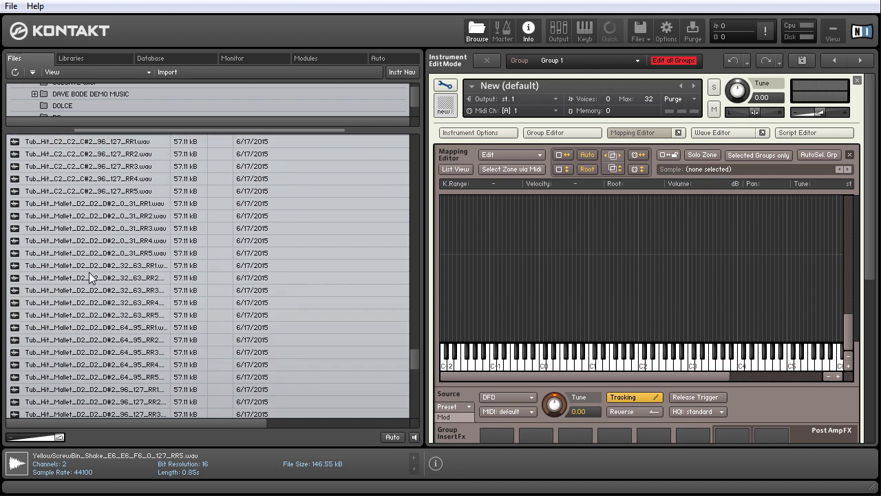
mouse_move(75, 216)
left_mouse_down()
mouse_move(69, 229)
mouse_move(41, 203)
mouse_move(480, 228)
mouse_move(539, 269)
mouse_move(461, 302)
mouse_move(460, 196)
mouse_move(490, 199)
mouse_move(472, 201)
mouse_move(468, 349)
mouse_move(466, 341)
mouse_move(475, 331)
mouse_move(487, 353)
mouse_move(514, 353)
mouse_move(482, 354)
mouse_move(468, 337)
mouse_move(492, 340)
left_mouse_up()
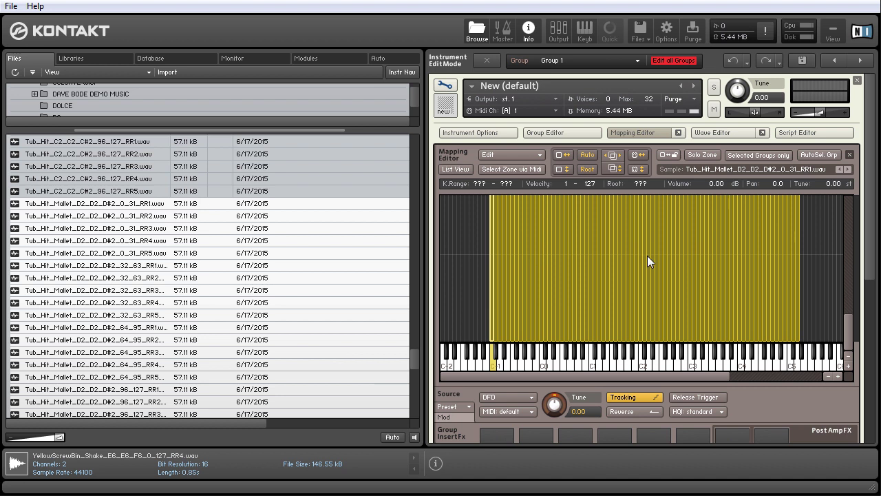
Step: Show the Group Editor and select all the zones in the mapping grid
left_click(573, 134)
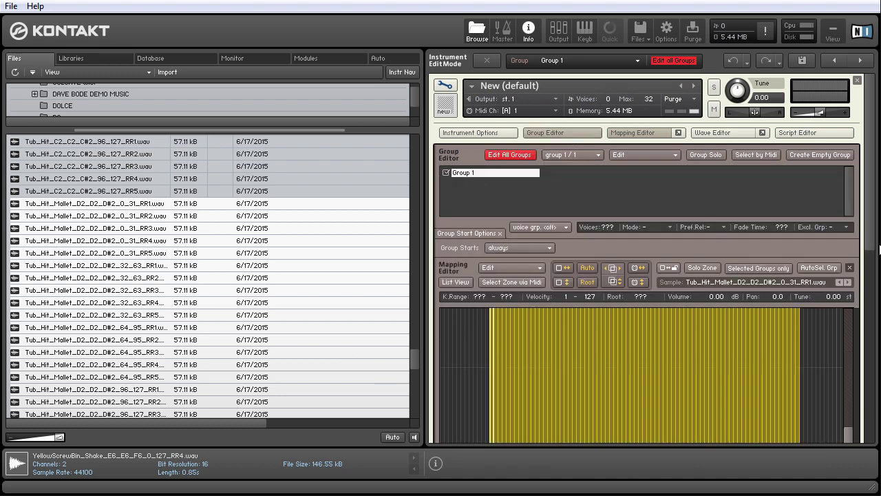
scroll(871, 214, "down", 1)
scroll(872, 214, "down", 3)
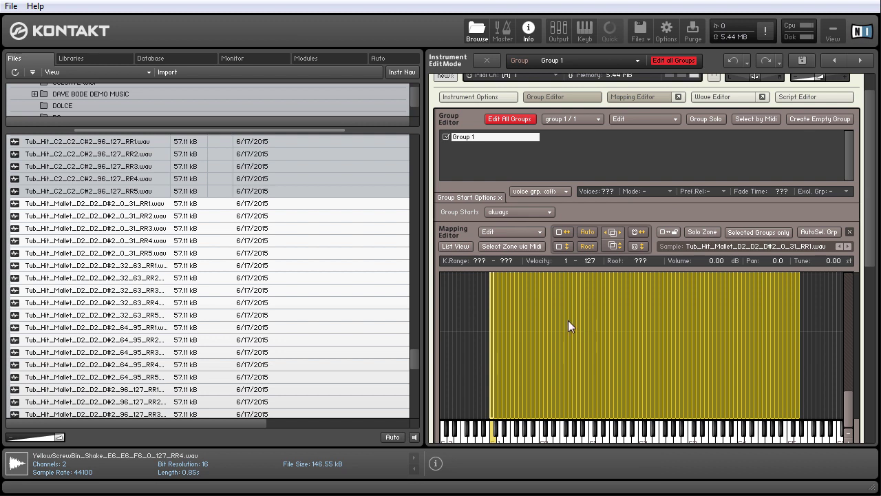
left_click(448, 297)
left_click_drag(482, 312, 803, 359)
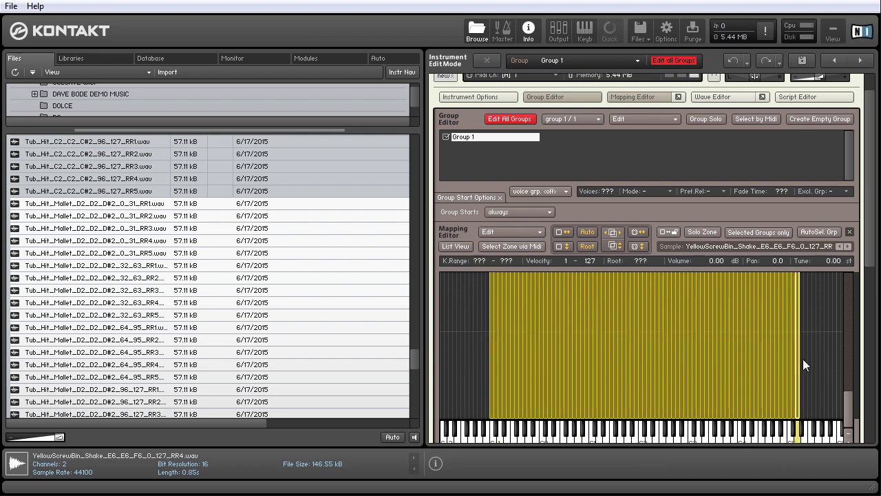
Step: Apply auto mapping to the selected zones, using the filename tokens as sample root, low key, high key, min velocity, max velocity and group name
right_click(500, 292)
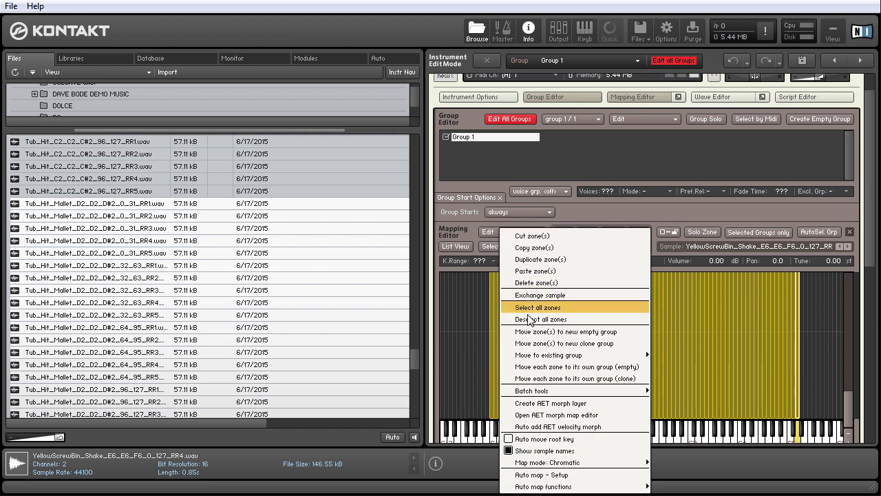
left_click(521, 474)
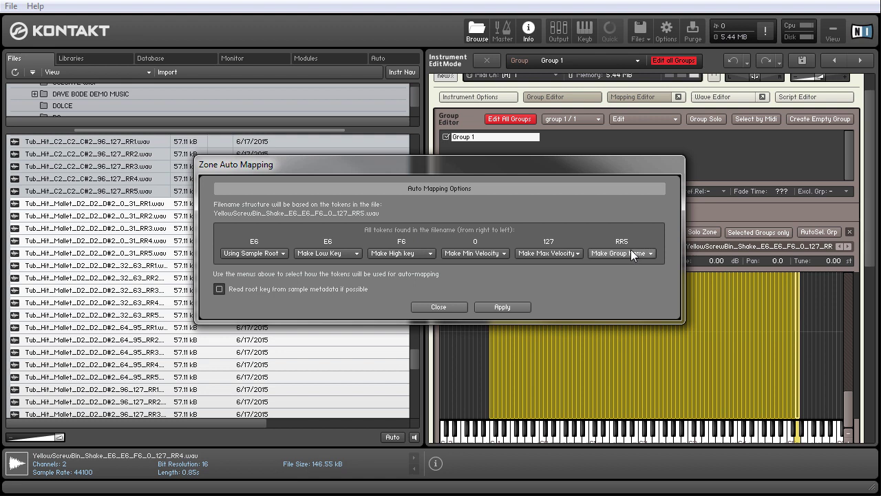
left_click(274, 254)
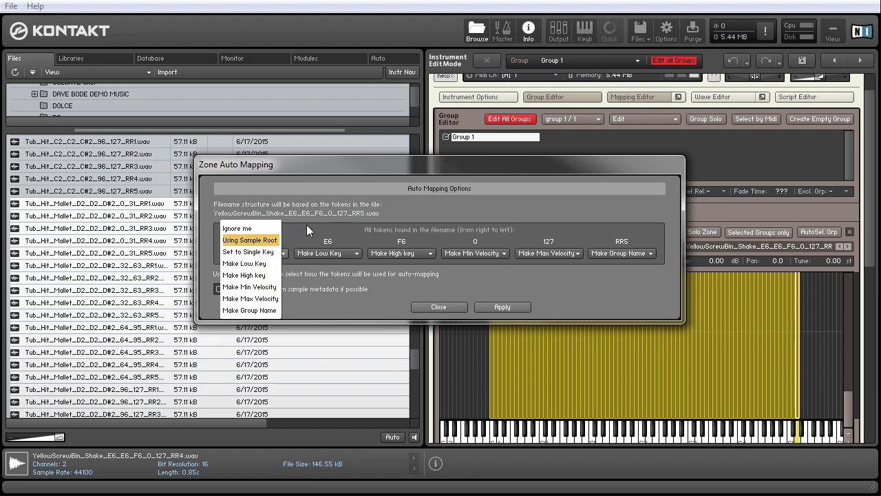
left_click(249, 240)
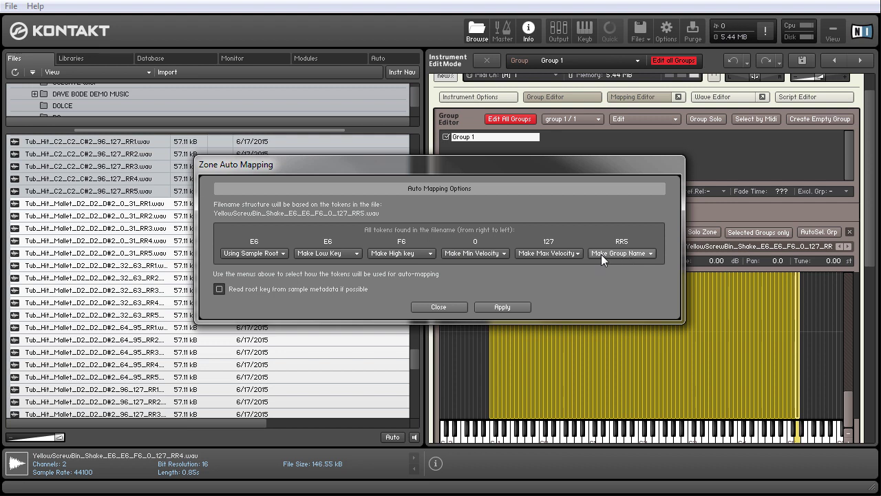
left_click(500, 307)
left_click(438, 306)
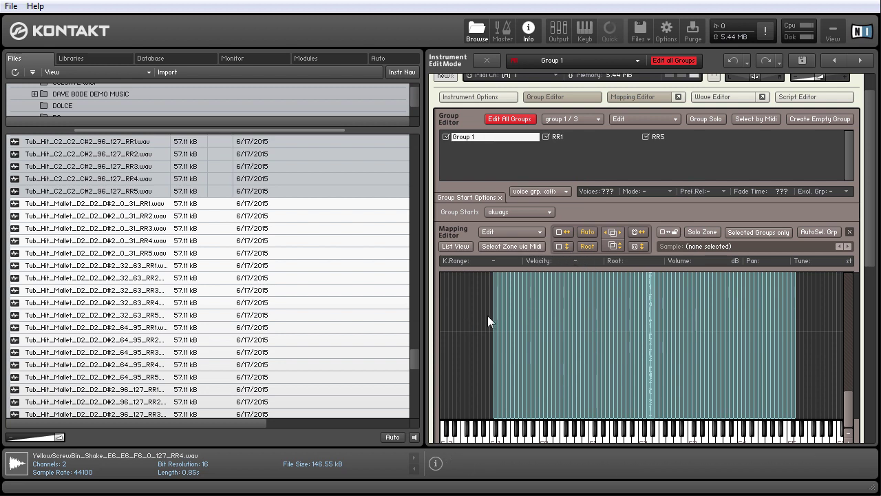
Step: Reselect all the zones and run Auto map selected on them
left_click_drag(479, 306, 795, 352)
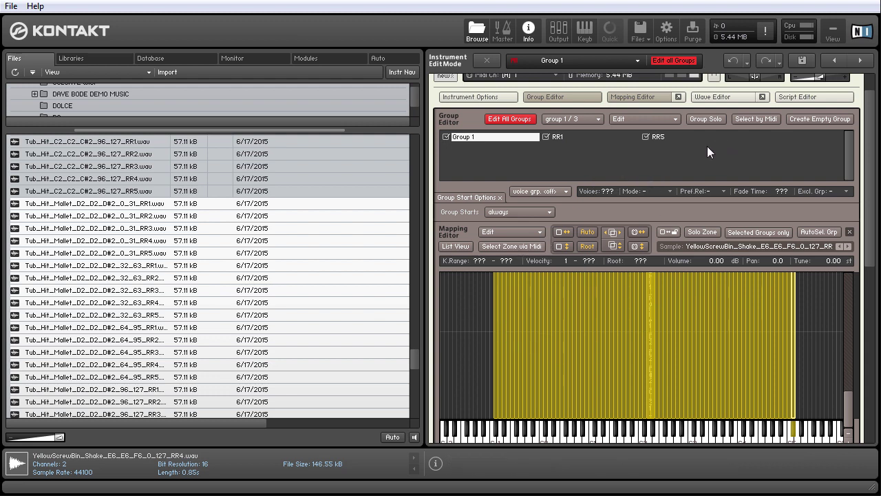
right_click(501, 297)
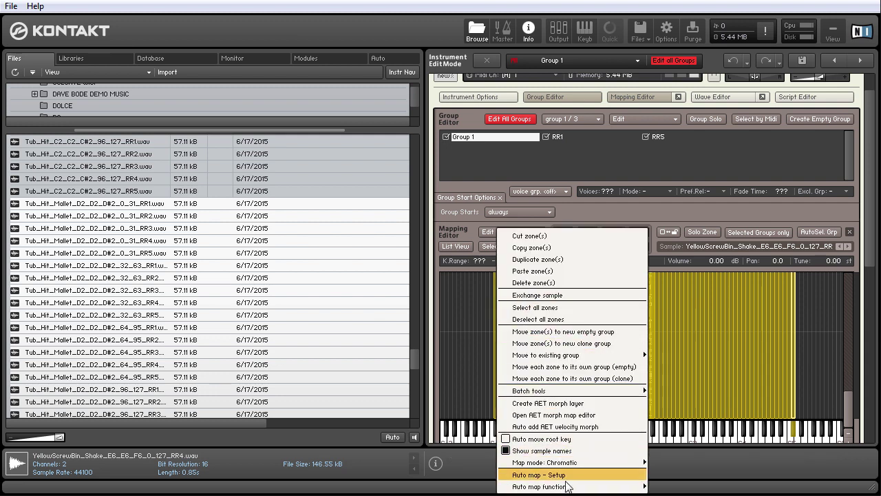
mouse_move(567, 487)
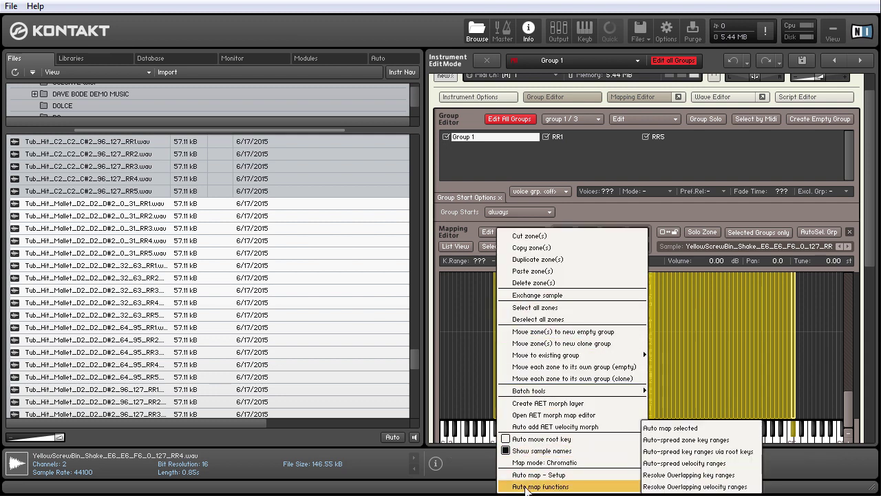
left_click(693, 432)
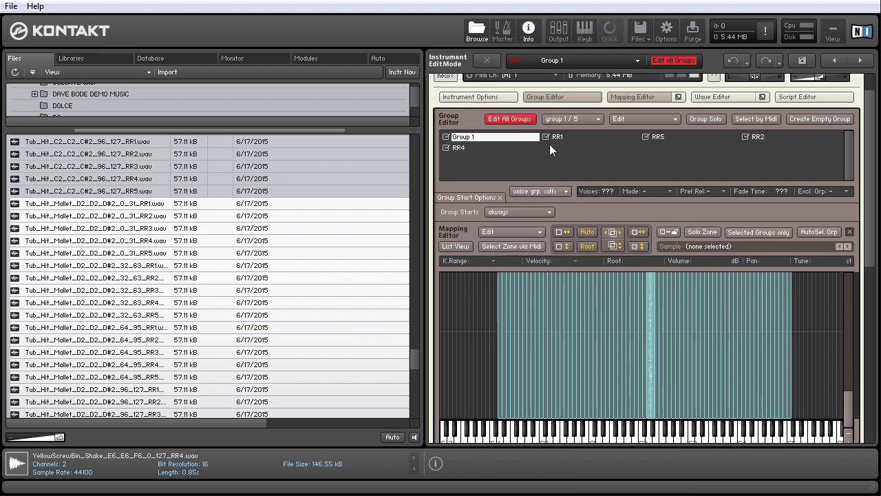
Step: Repeat Auto map selected on every zone across the grid, including the ones at E6 to F6
left_click_drag(469, 316, 851, 356)
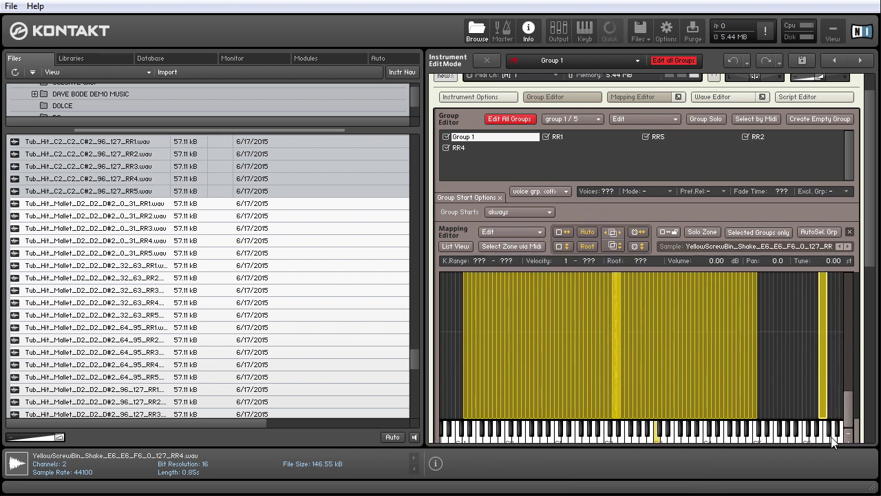
right_click(555, 343)
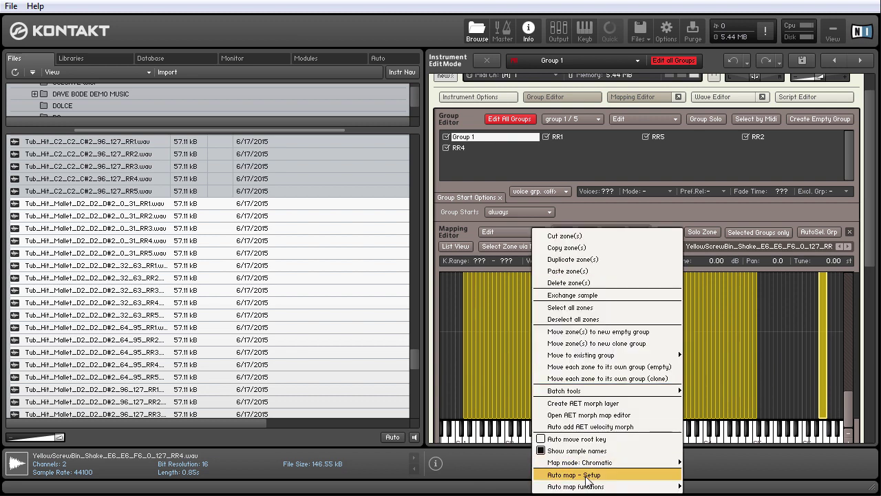
mouse_move(589, 487)
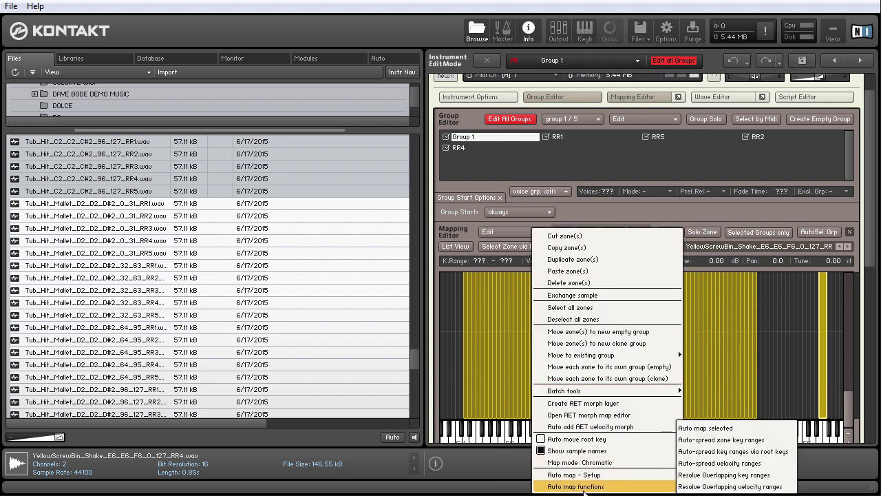
left_click(705, 429)
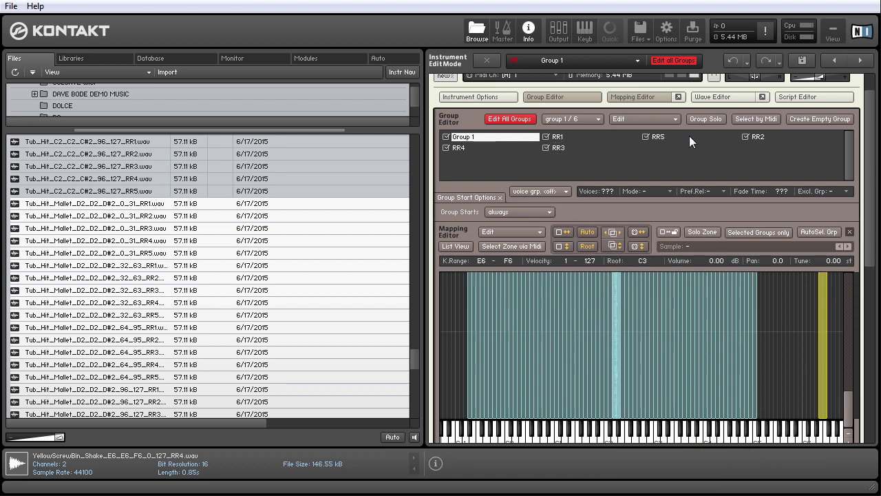
Step: Select all the zones in the mapping grid and run Auto map selected on them
left_click(468, 302)
left_click_drag(467, 301, 767, 333)
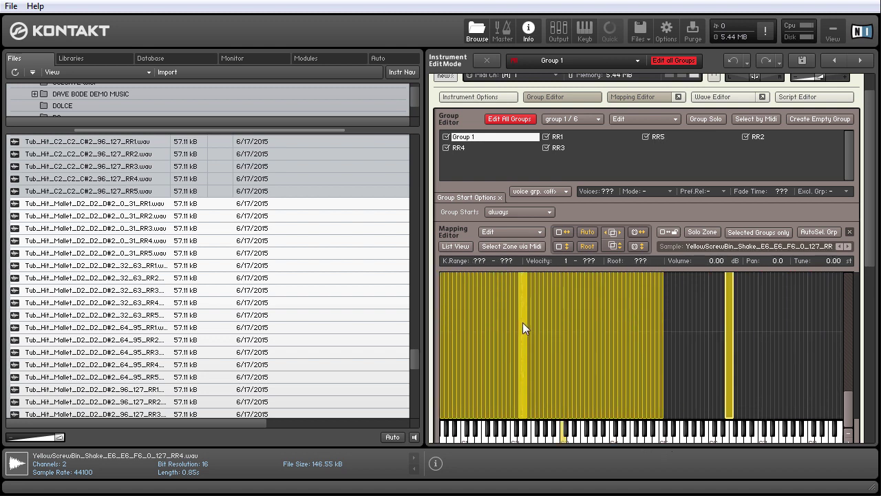
right_click(540, 341)
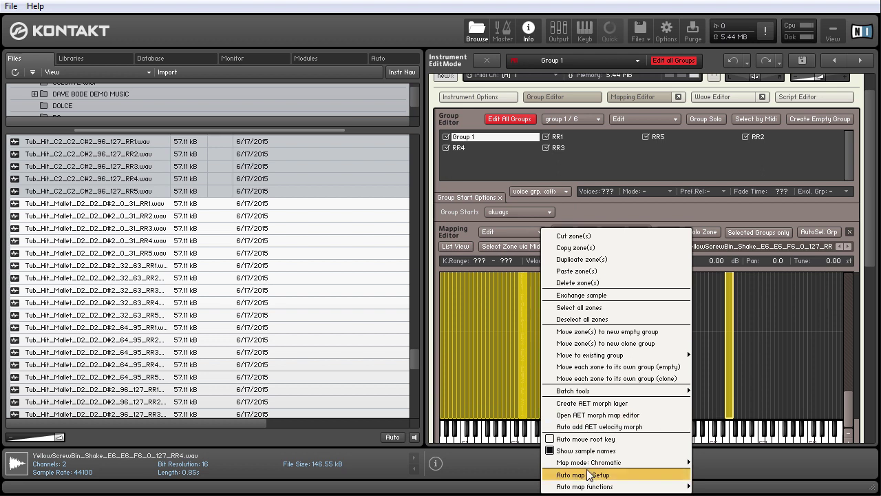
mouse_move(597, 486)
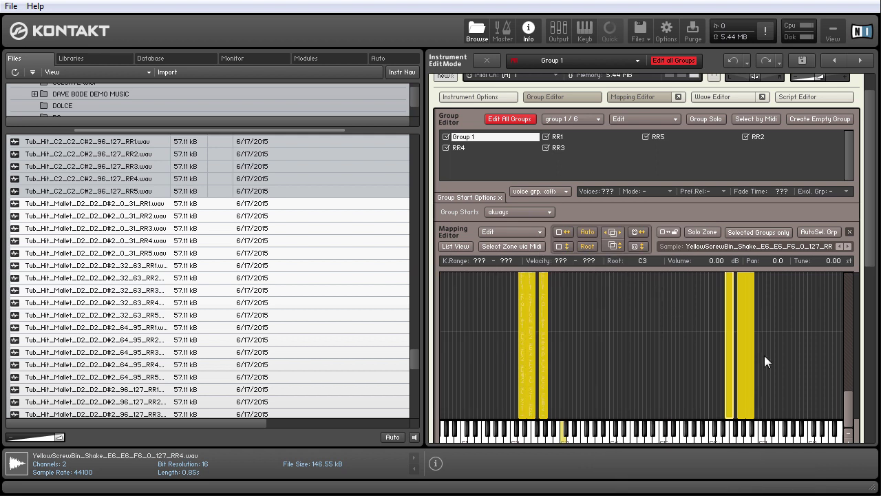
Step: Examine the auto-mapped zones across the keyboard, checking each velocity layer of the Tub_Hit_Mallet_Deep column at G2 and its keys
left_click_drag(869, 245, 866, 279)
scroll(852, 281, "up", 1)
left_click(654, 409)
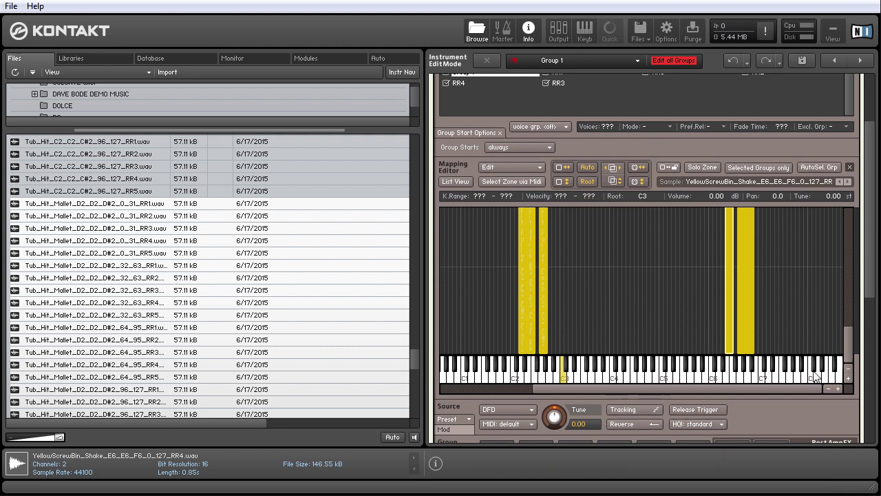
left_click_drag(873, 268, 865, 248)
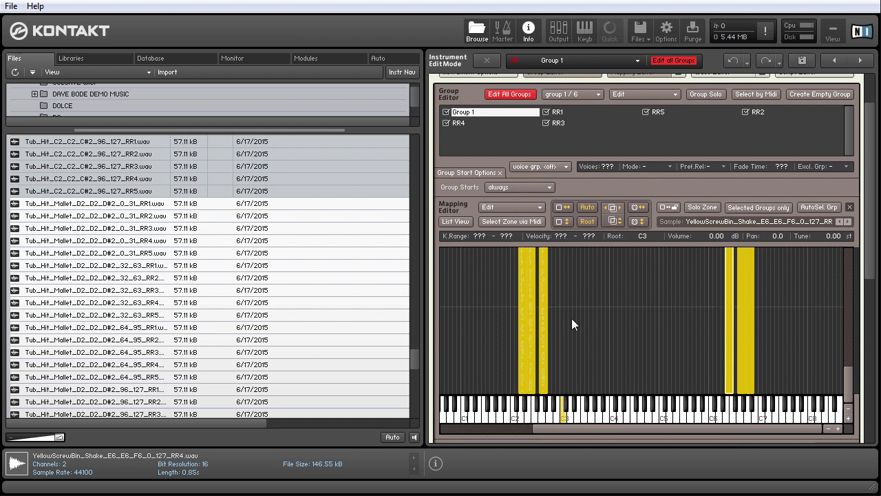
left_click(442, 330)
left_click(730, 386)
left_click(742, 382)
left_click(543, 372)
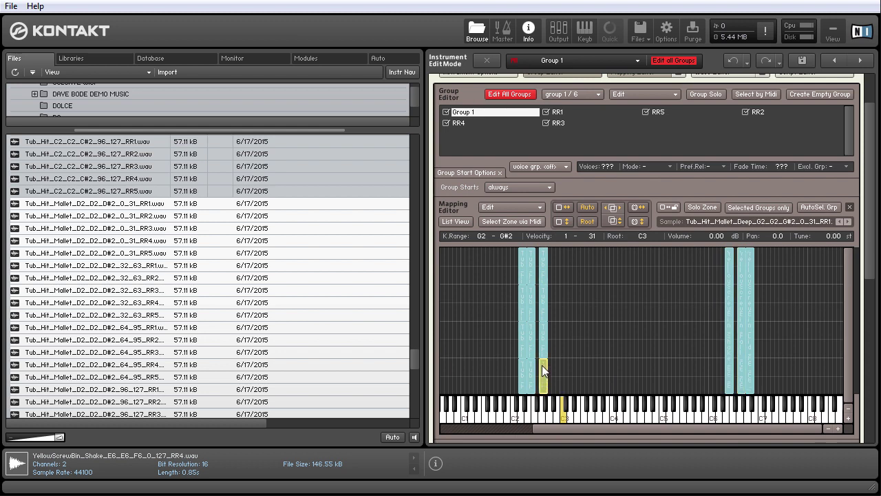
left_click(543, 347)
left_click(543, 300)
left_click(543, 272)
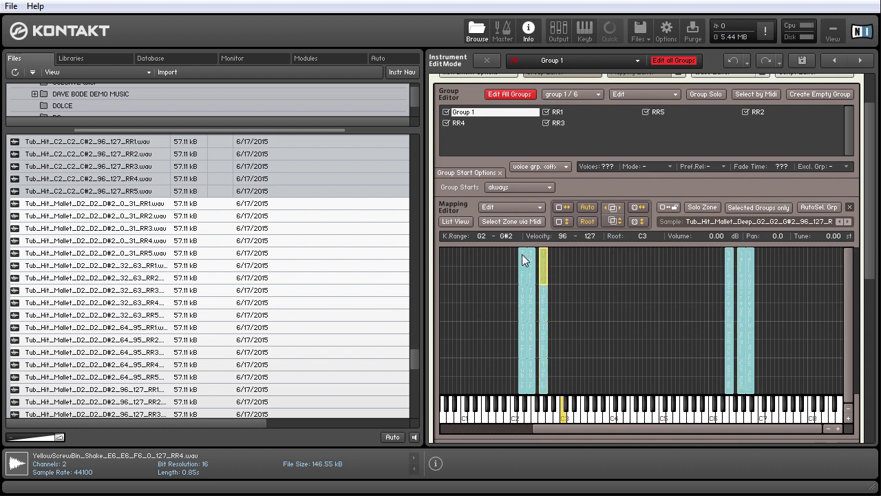
left_click_drag(598, 425, 530, 427)
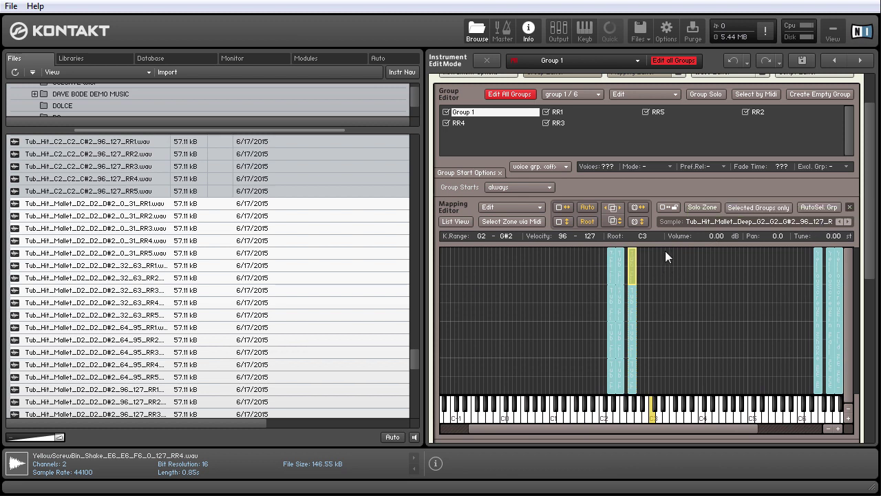
left_click(634, 420)
left_click(629, 413)
left_click_drag(528, 428, 558, 429)
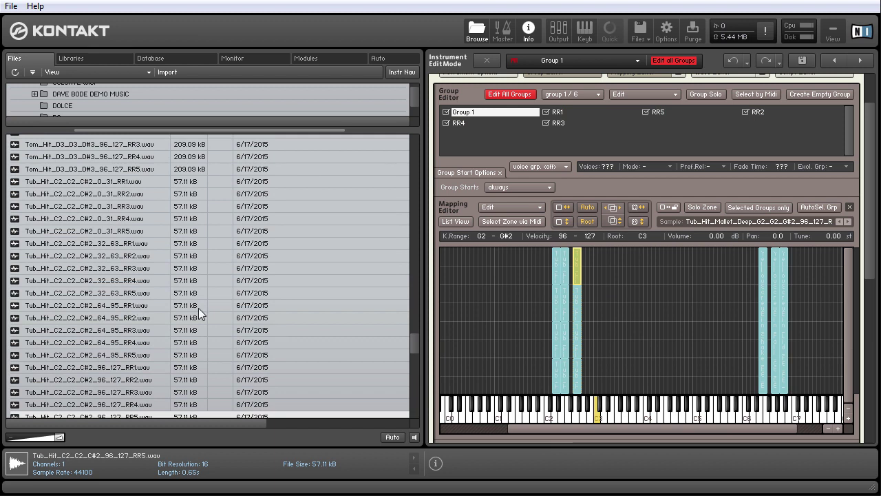
Step: Add the samples from Table_HandHit_D4 RR1 through Tub_Hit_C2 to the mapping grid and run Auto map selected on them
scroll(214, 317, "down", 1)
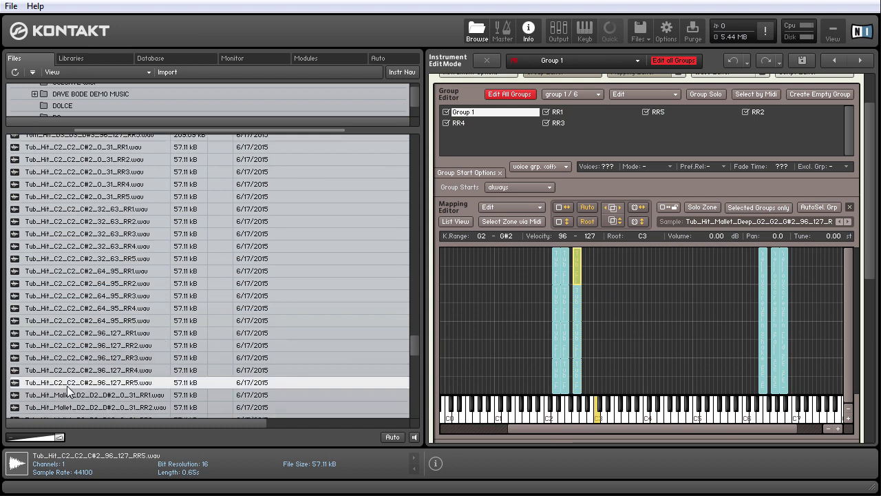
scroll(415, 351, "up", 12)
left_click(69, 340, "shift")
left_click_drag(29, 366, 590, 382)
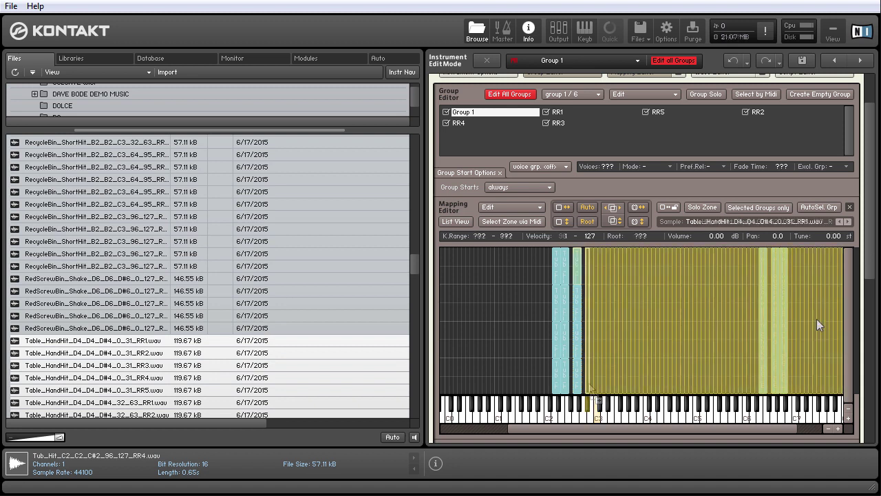
right_click(605, 293)
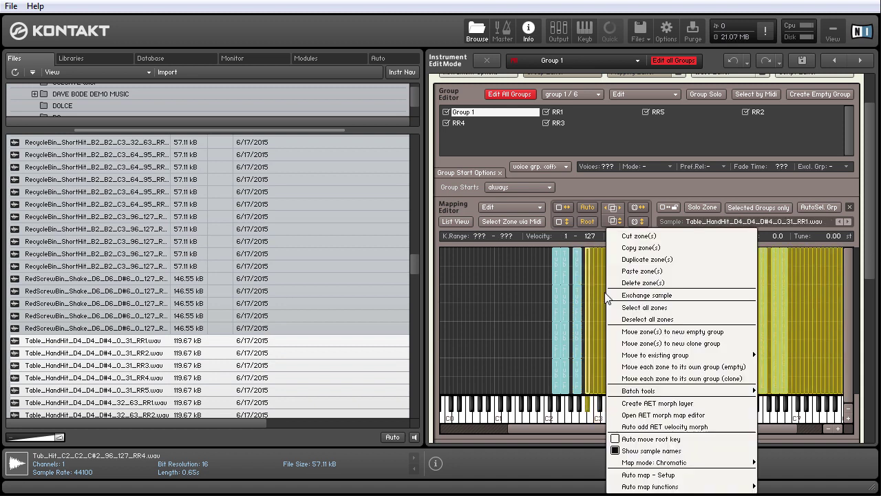
mouse_move(666, 487)
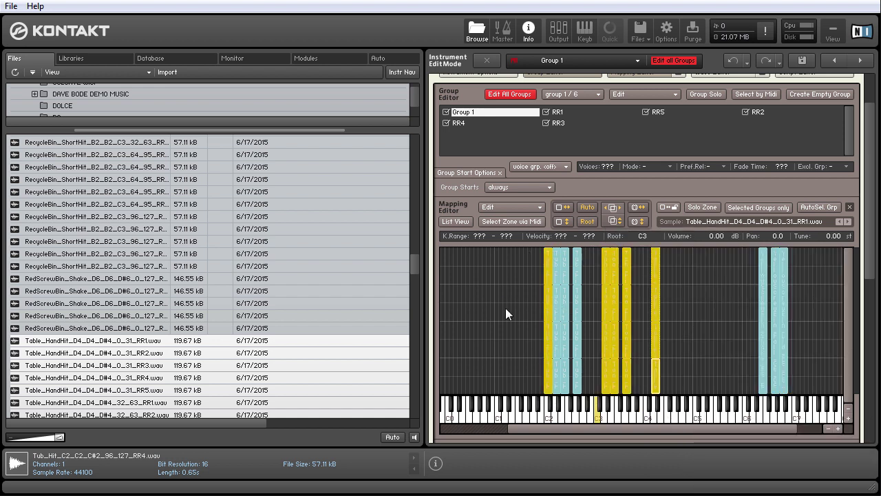
Step: Add the RecycleBin_Hit through RedScrewBin_Shake samples and the remaining files up to ChainPan_Drop to the mapping grid, and auto-map them
left_click(58, 329)
scroll(74, 297, "up", 9)
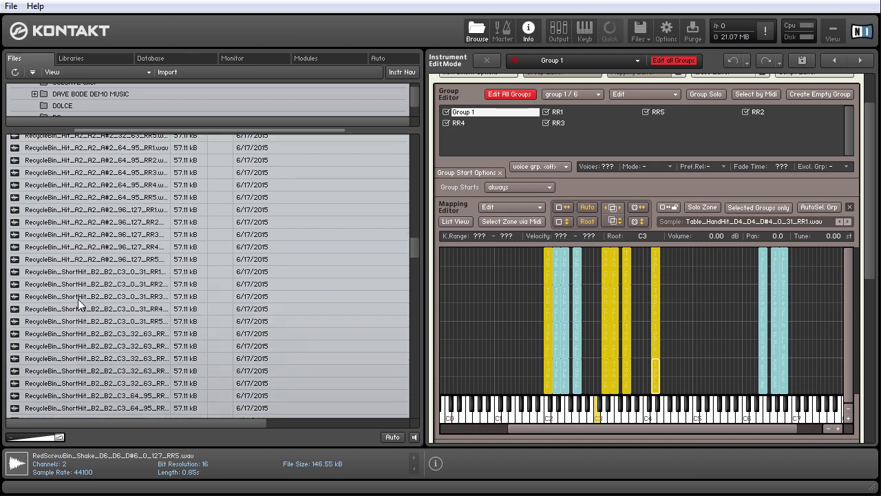
scroll(74, 296, "up", 3)
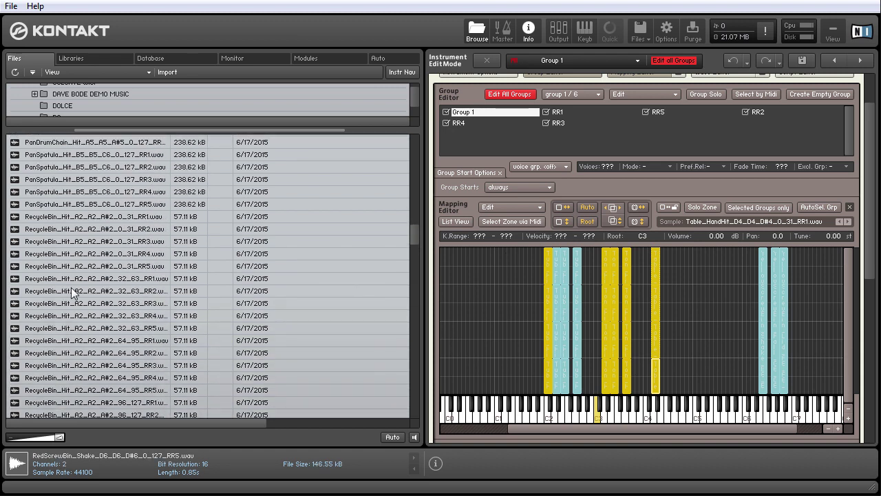
left_click(29, 215, "shift")
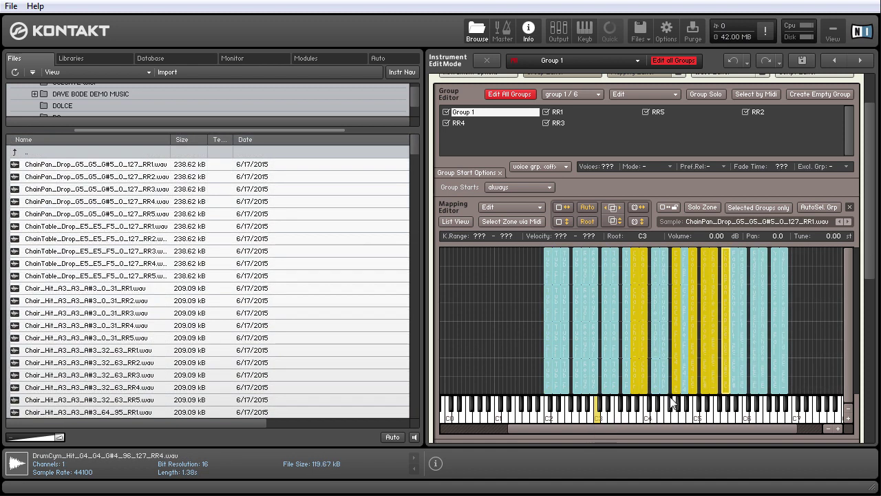
Step: Turn off Edit All Groups and limit the mapping grid to selected groups only, with RR1 selected
left_click(838, 428)
left_click(838, 428)
left_click_drag(605, 425, 643, 432)
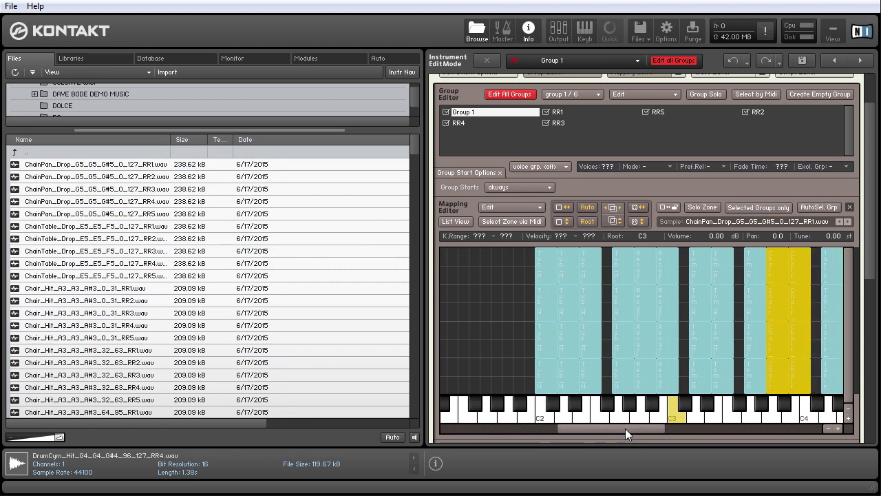
left_click_drag(625, 428, 642, 428)
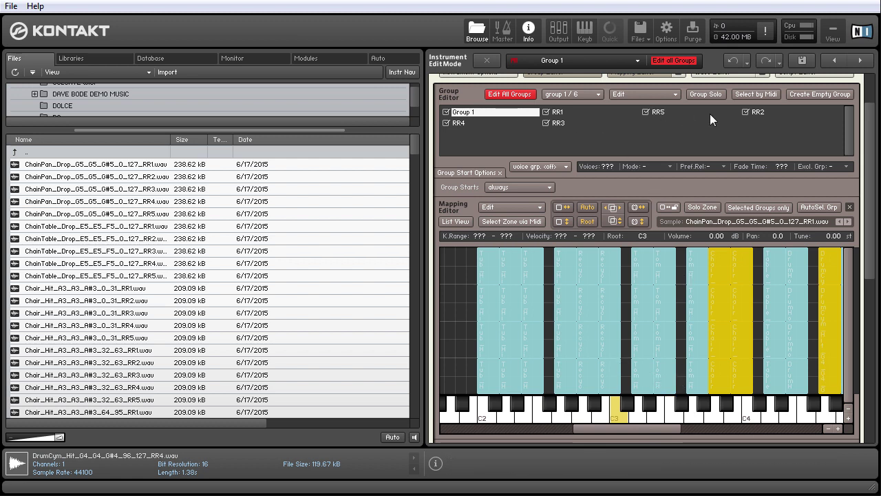
left_click(510, 94)
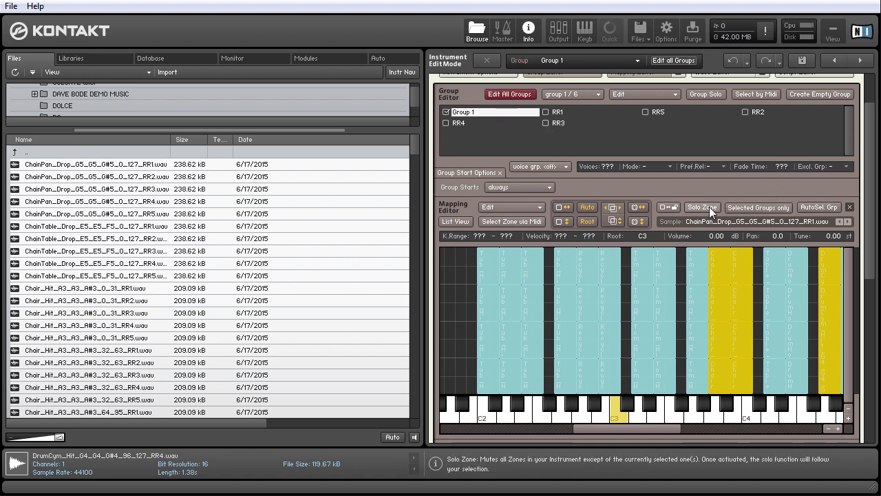
left_click(753, 207)
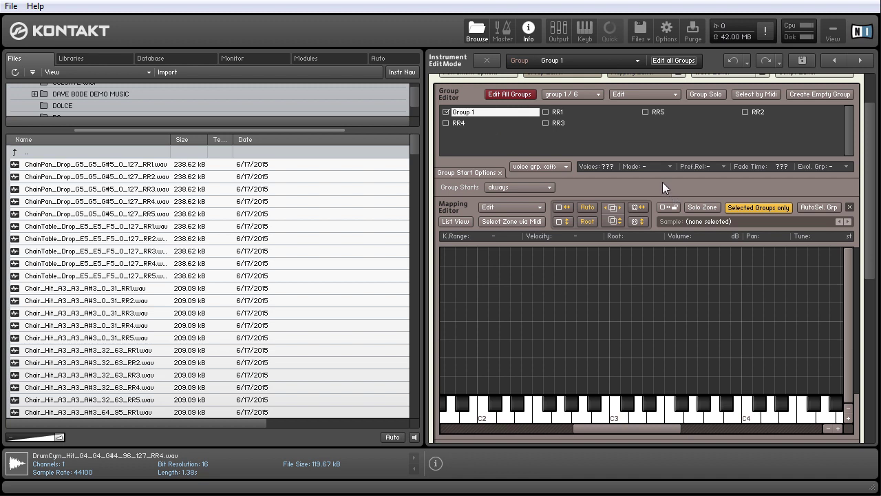
left_click(558, 112)
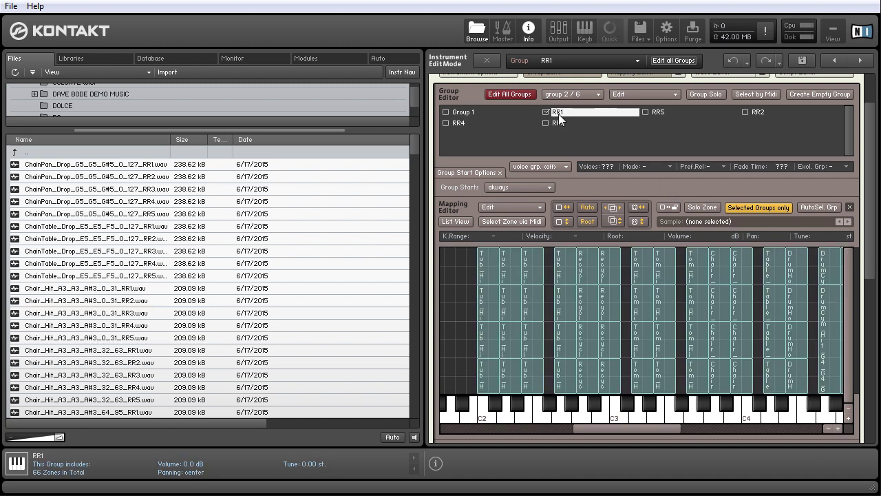
left_click_drag(610, 428, 796, 426)
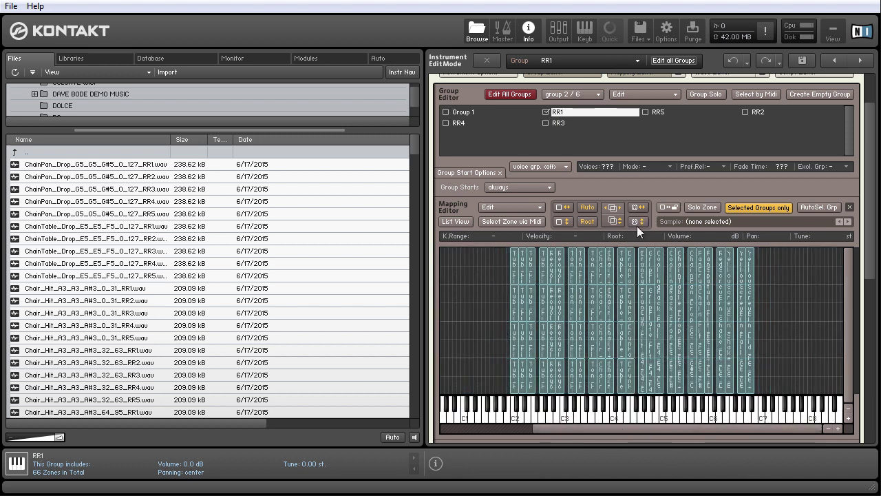
Step: Examine the zones of groups RR1 to RR5 one group at a time in the mapping grid
left_click(654, 108)
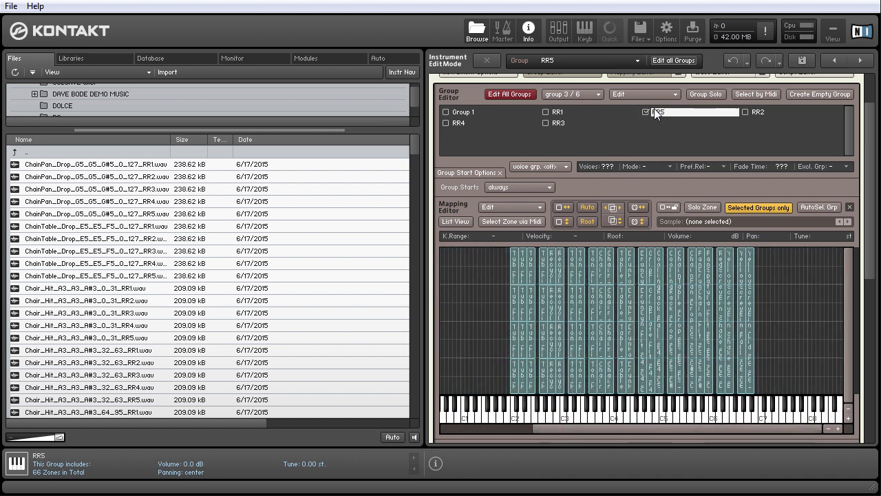
left_click(758, 112)
left_click(554, 122)
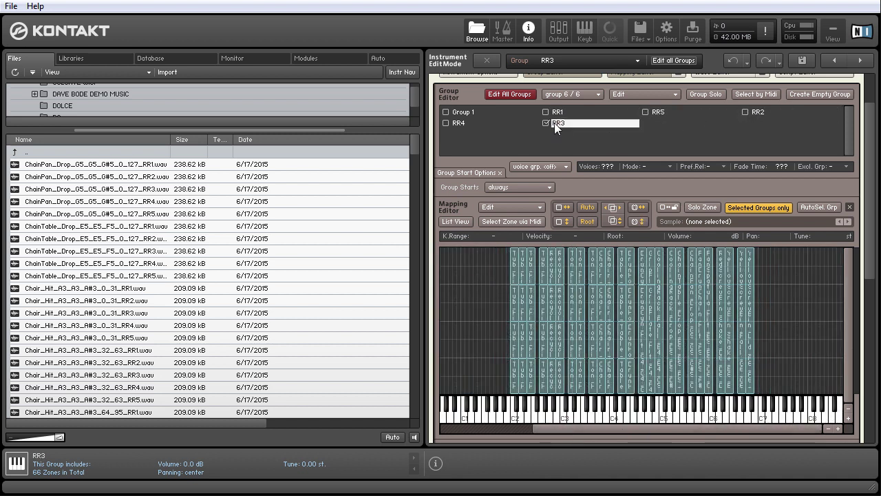
left_click(465, 123)
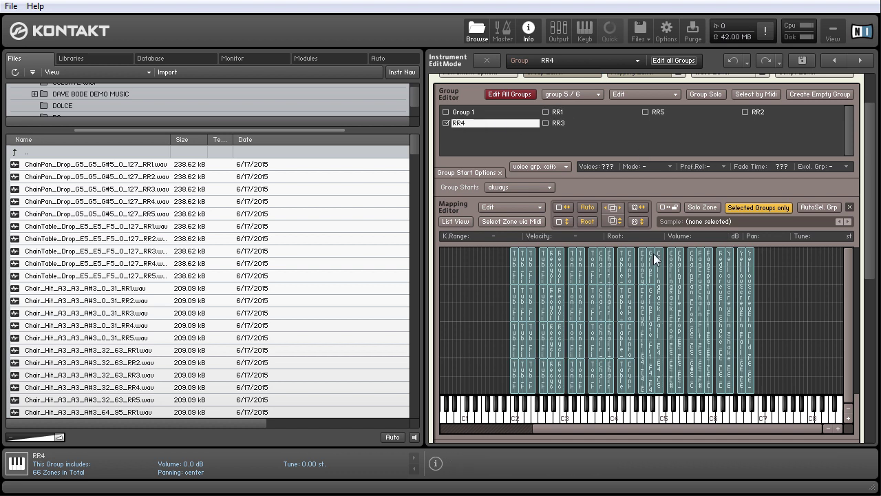
left_click(555, 114)
left_click(557, 122)
left_click(658, 112)
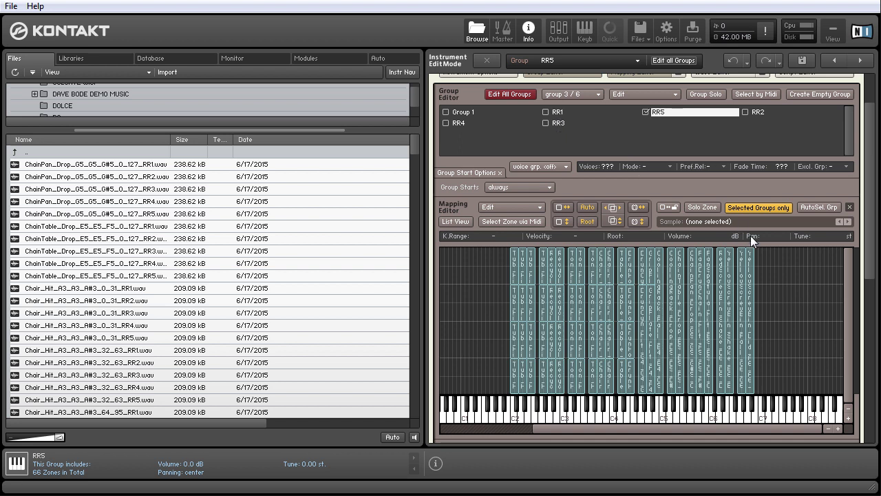
Step: Delete the empty Group 1 from the group list
left_click(454, 113)
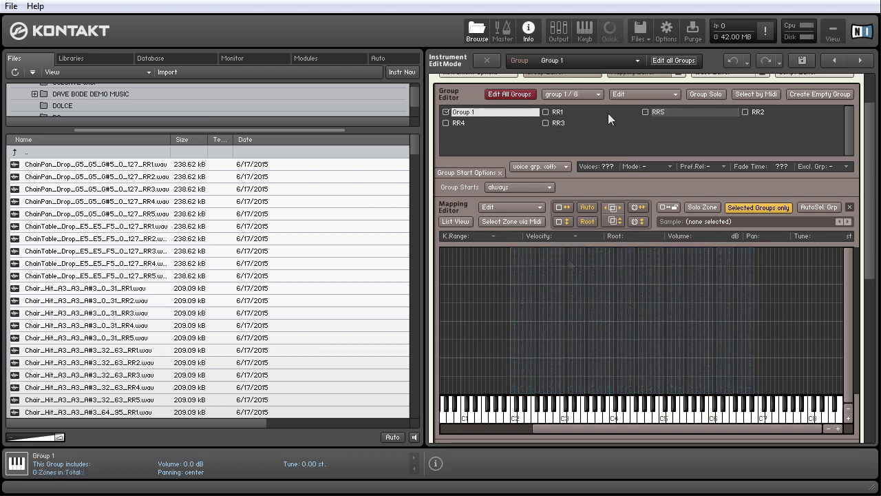
right_click(464, 113)
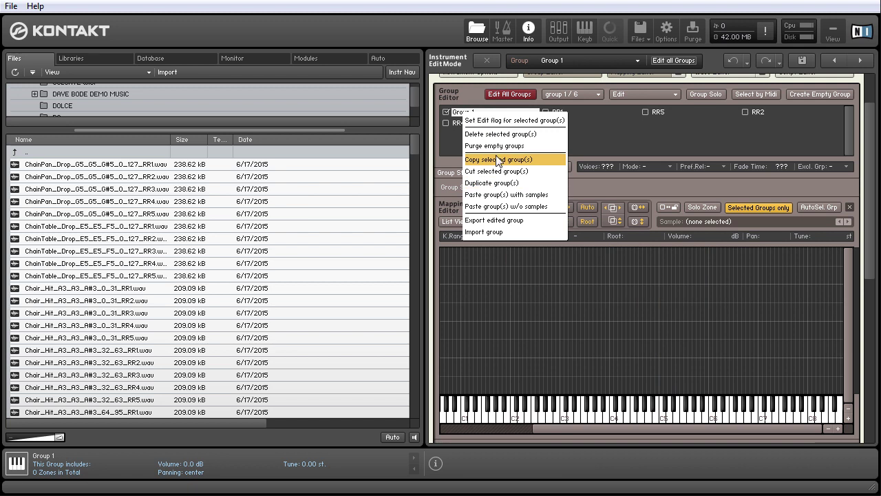
left_click(499, 135)
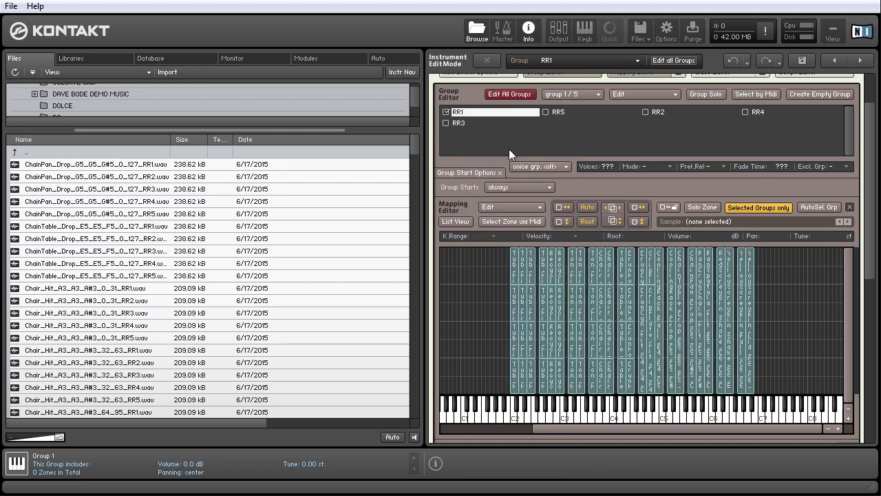
Step: Turn on Edit All Groups and set the group start condition of all the RR groups to cycle round robin
left_click(730, 144)
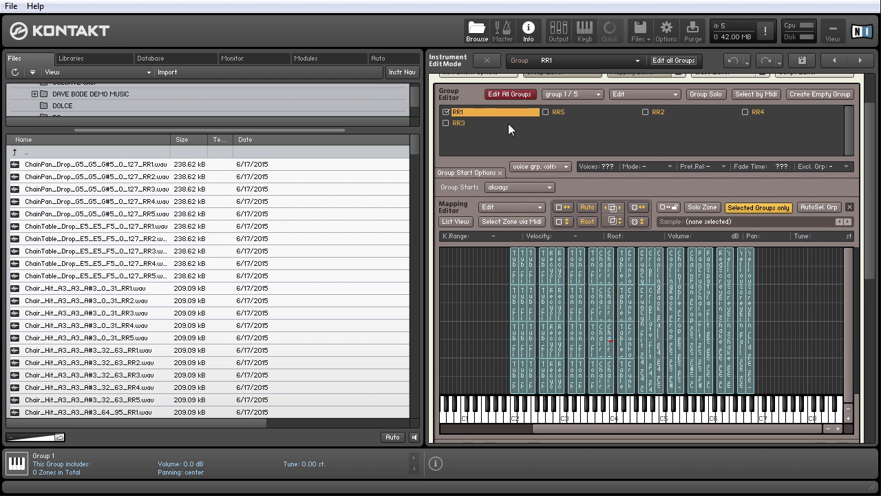
double_click(483, 112)
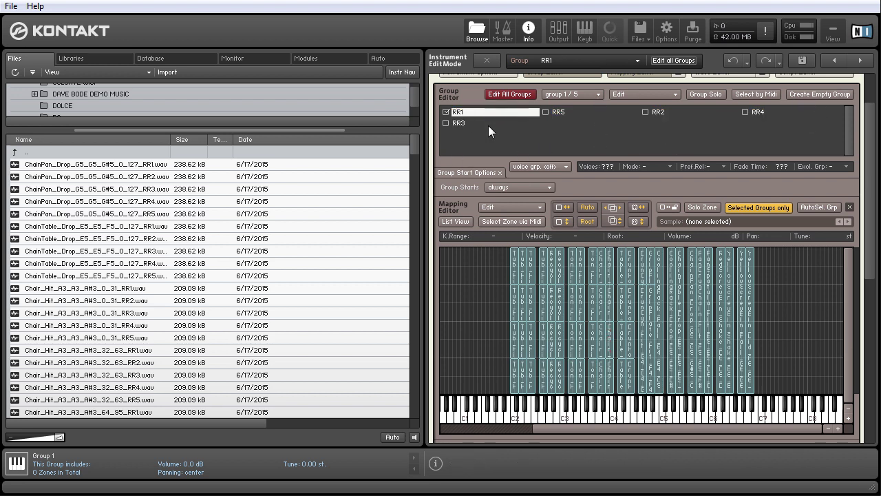
left_click(723, 113)
left_click(508, 94)
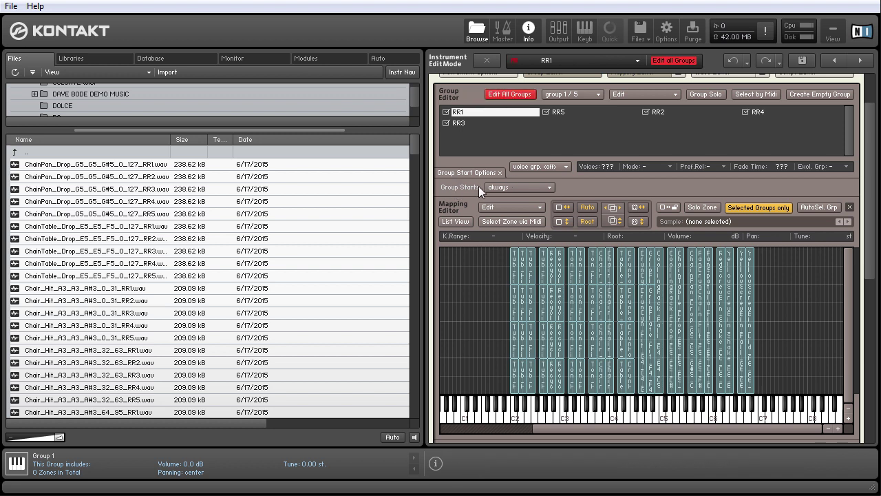
left_click(533, 187)
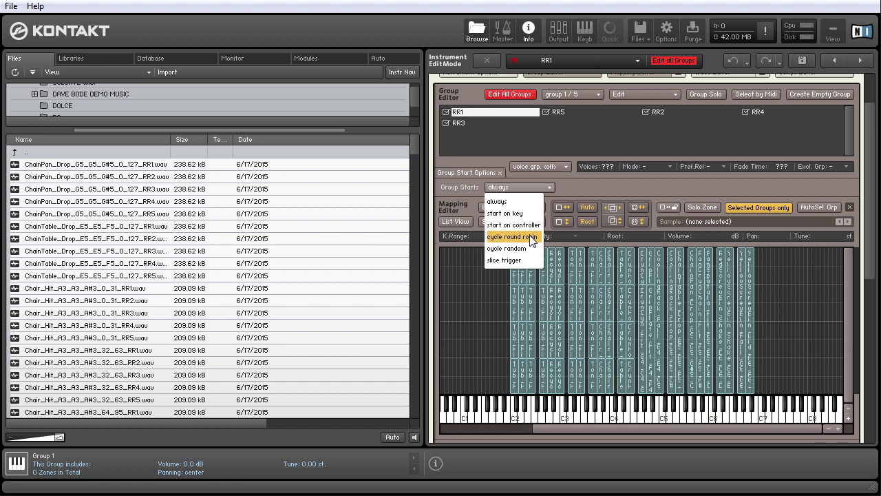
left_click(507, 238)
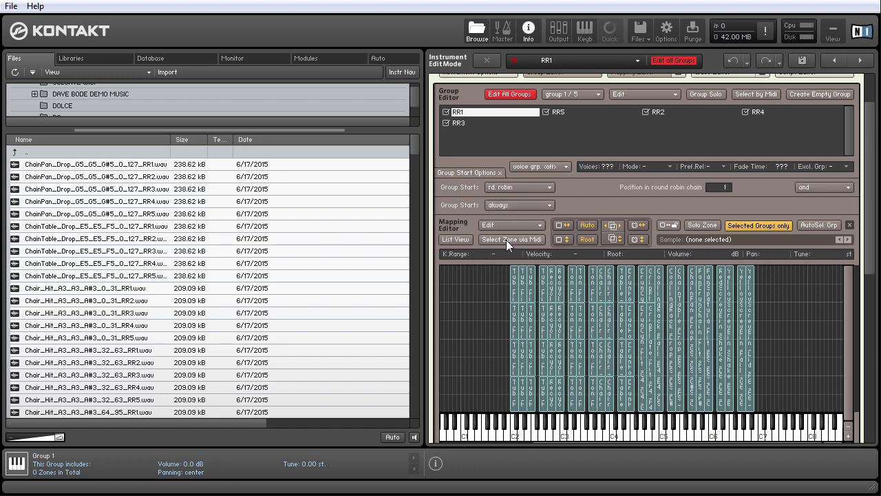
Step: Turn off Edit All Groups and assign each RR group its own round robin chain position, with RR2 at 2 and RR5 at 5
left_click(512, 94)
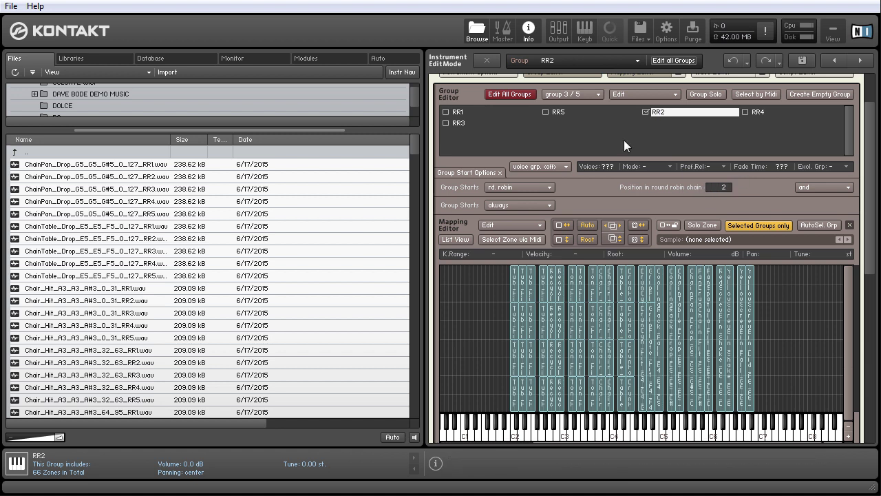
left_click(468, 121)
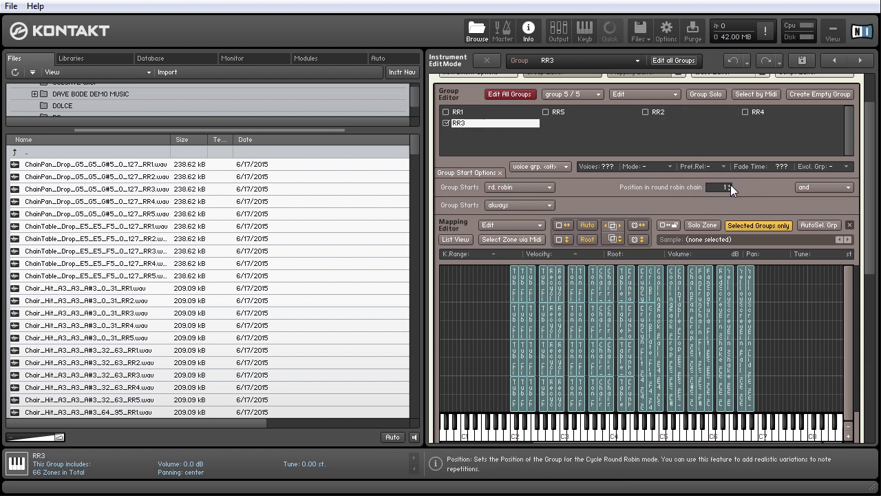
left_click(758, 113)
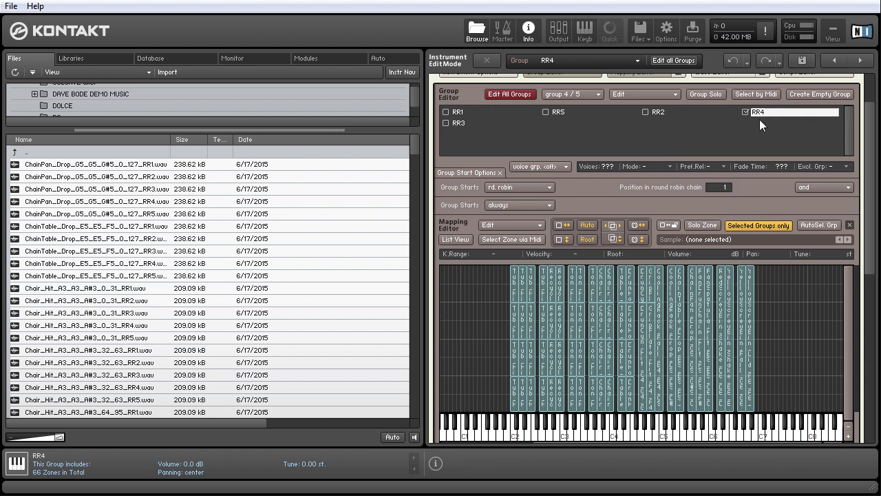
left_click(570, 113)
left_click_drag(727, 189, 739, 191)
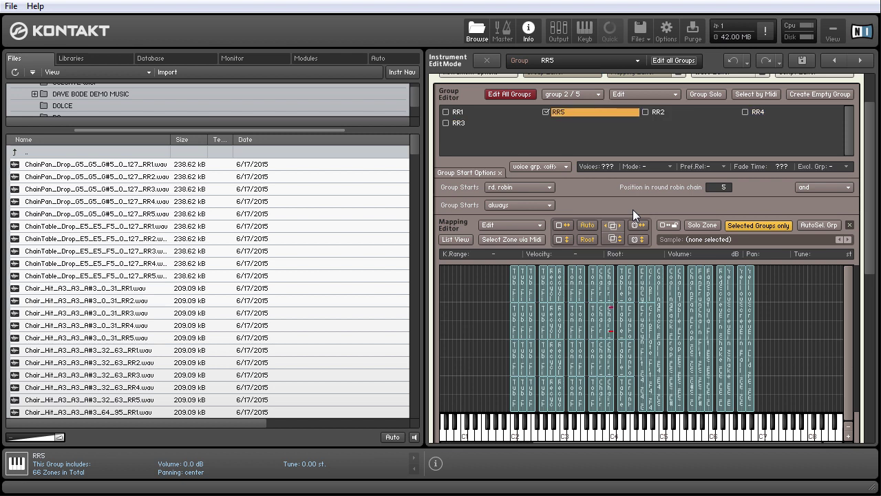
Step: Add a 3-band EQ to the first slot of the instrument insert effects
scroll(711, 275, "down", 3)
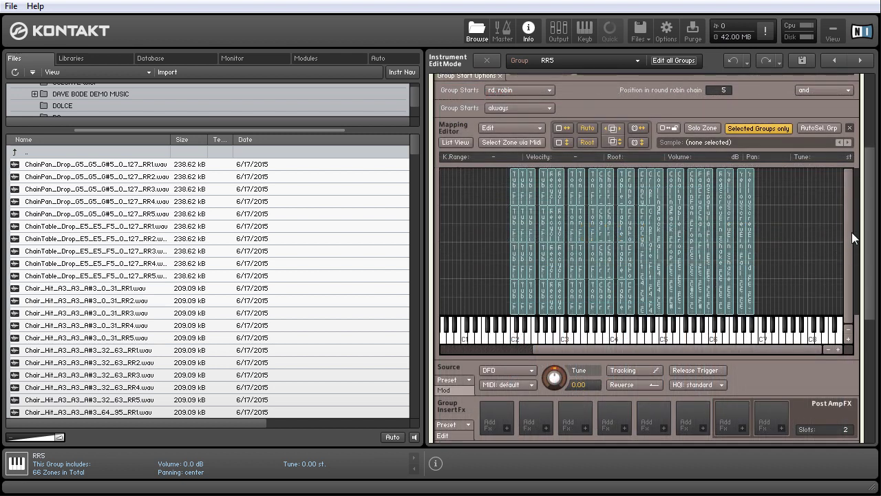
scroll(852, 238, "down", 3)
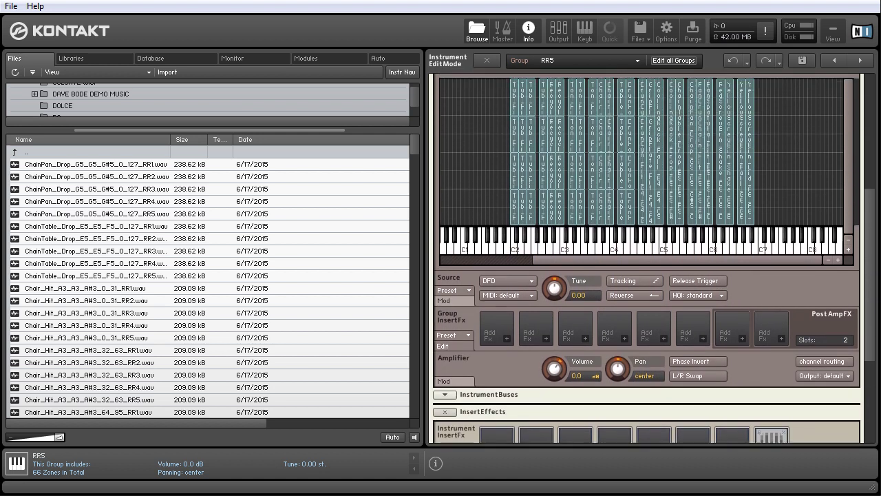
scroll(589, 314, "down", 1)
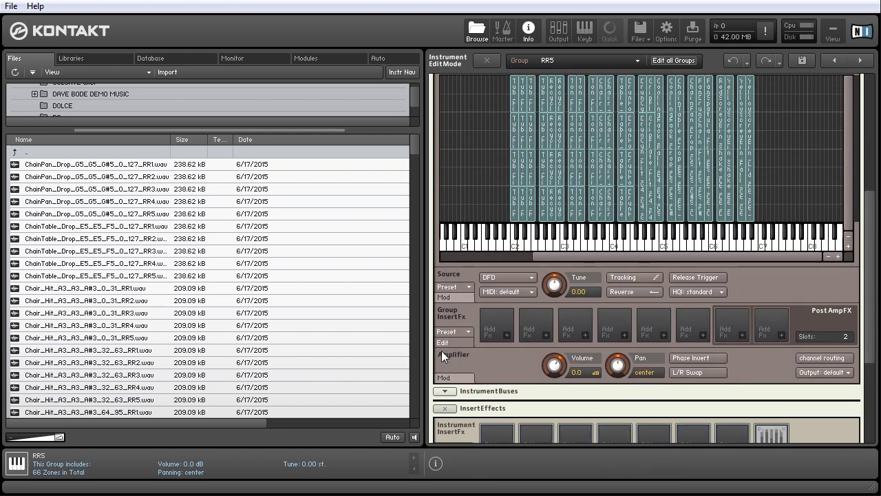
left_click_drag(871, 275, 871, 347)
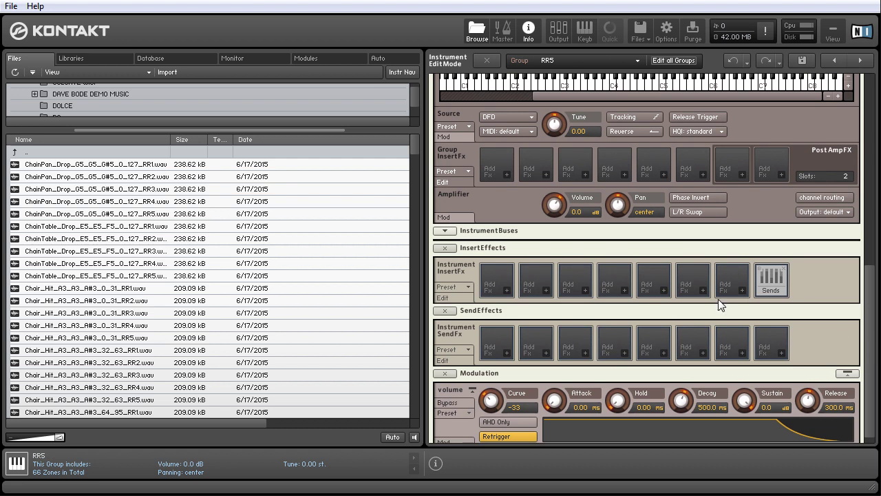
left_click(507, 290)
mouse_move(527, 318)
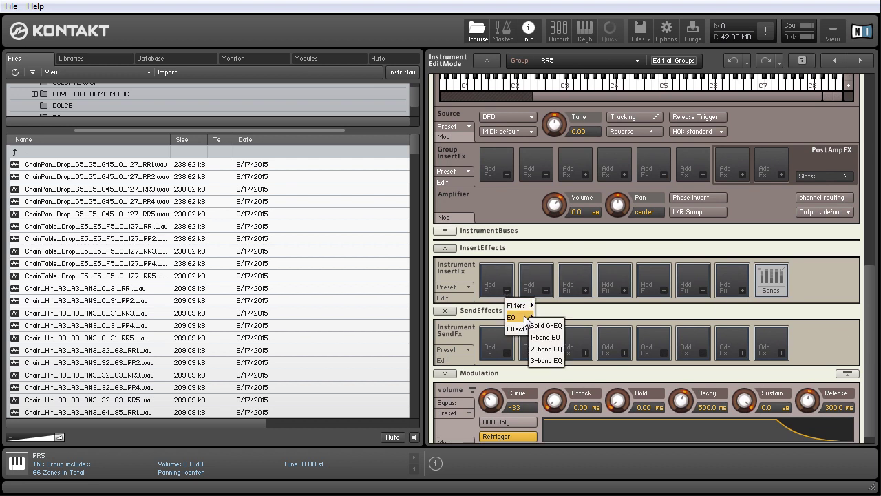
left_click(547, 360)
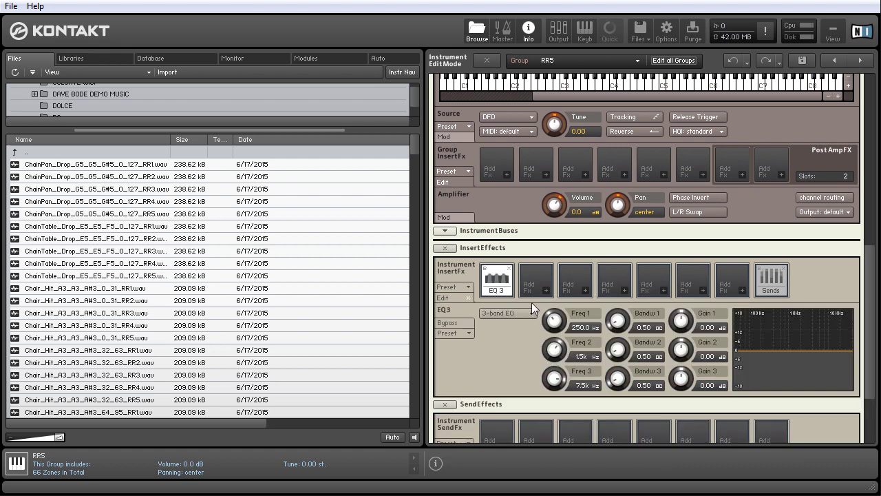
Step: Shape EQ band 1 as a low boost of about 9.9 dB at 53.6 Hz with a bandwidth of 0.39
left_click_drag(682, 322, 688, 295)
left_click_drag(554, 320, 556, 362)
left_click_drag(682, 322, 695, 296)
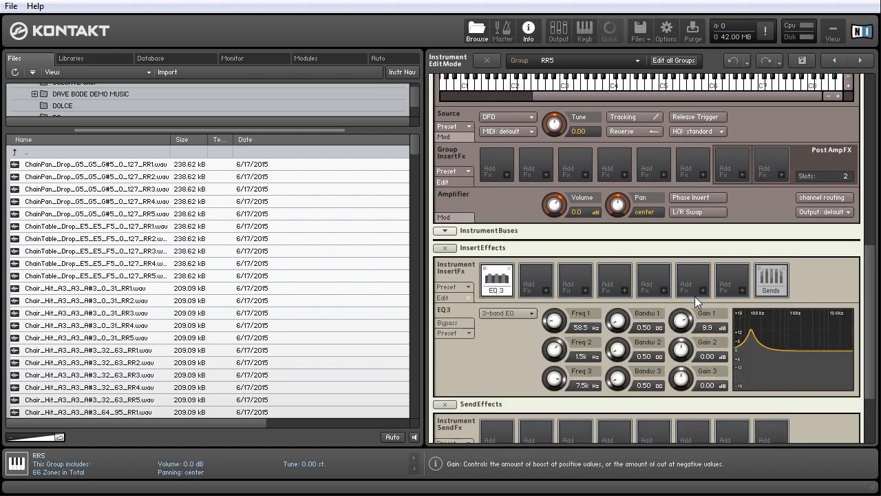
left_click_drag(557, 323, 549, 325)
left_click_drag(617, 322, 615, 327)
left_click_drag(555, 321, 556, 324)
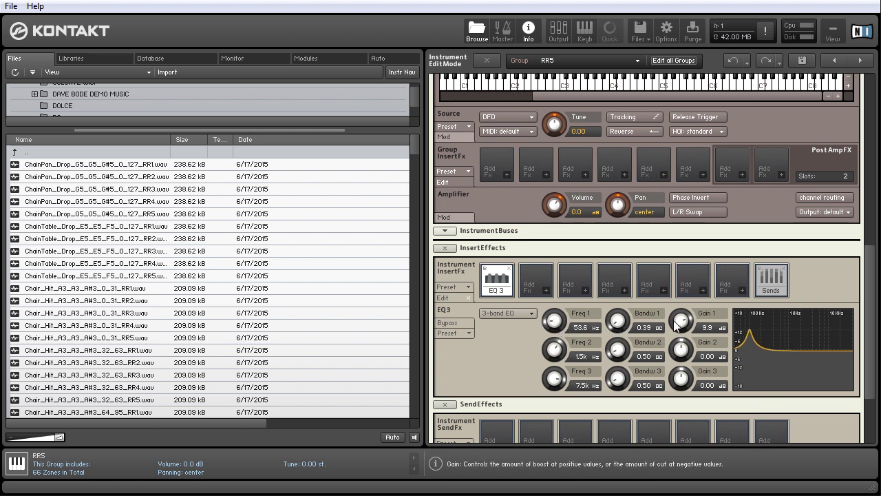
Step: Shape EQ band 3 as a high boost of about 4.1 dB at 11.0 kHz with a bandwidth of 1.4
left_click_drag(679, 381, 692, 355)
left_click_drag(619, 380, 634, 348)
left_click_drag(555, 389, 557, 378)
left_click_drag(681, 370, 671, 375)
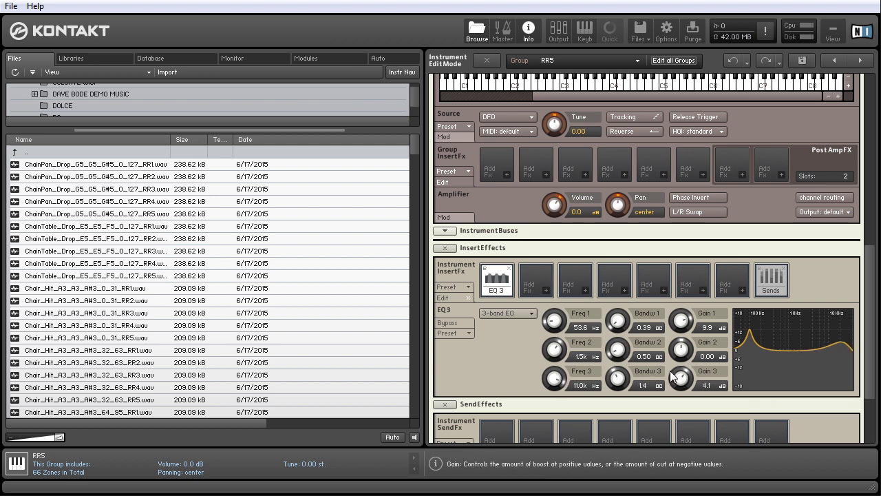
Step: Add a Compressor in pro mode to the second instrument insert slot and adjust its threshold
left_click(547, 293)
mouse_move(554, 326)
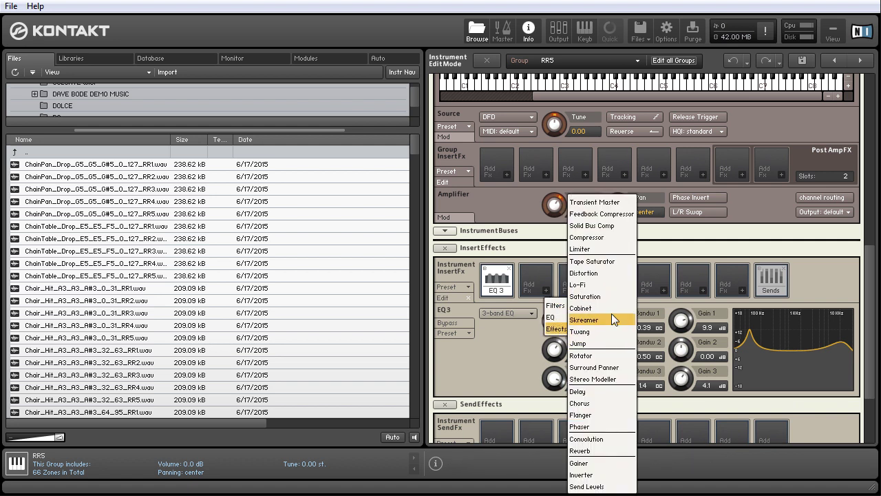
left_click(605, 238)
left_click(529, 315)
left_click(492, 351)
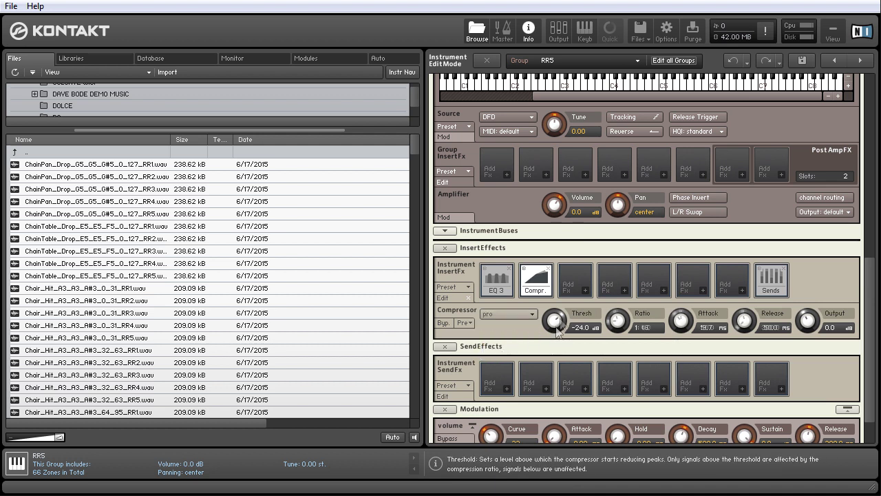
left_click_drag(555, 351, 568, 324)
Step: Add a Solid Bus Comp to the third insert slot with threshold -10.1 dB, ratio 1.5, attack 30 ms and release 100 ms
left_click(585, 296)
mouse_move(597, 328)
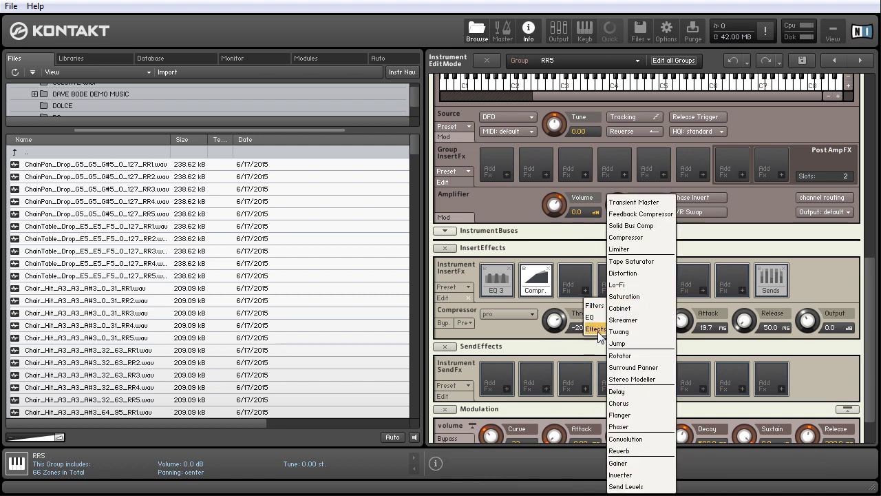
left_click(628, 225)
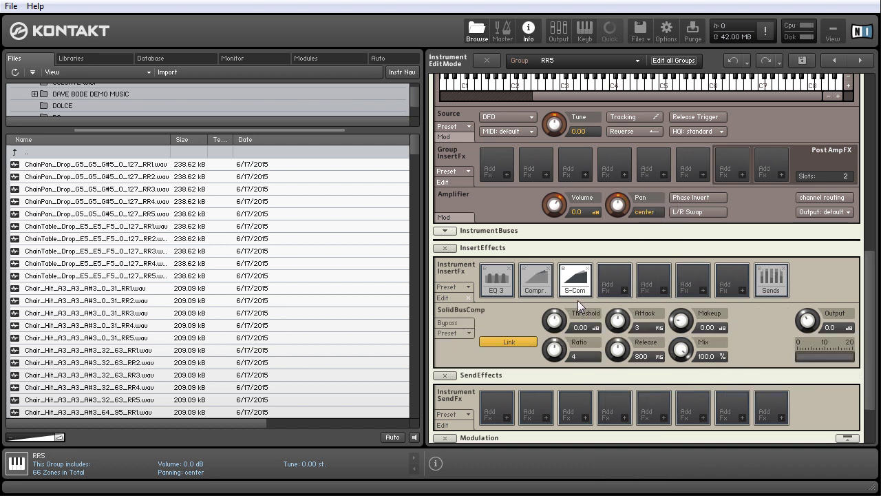
left_click_drag(554, 349, 555, 363)
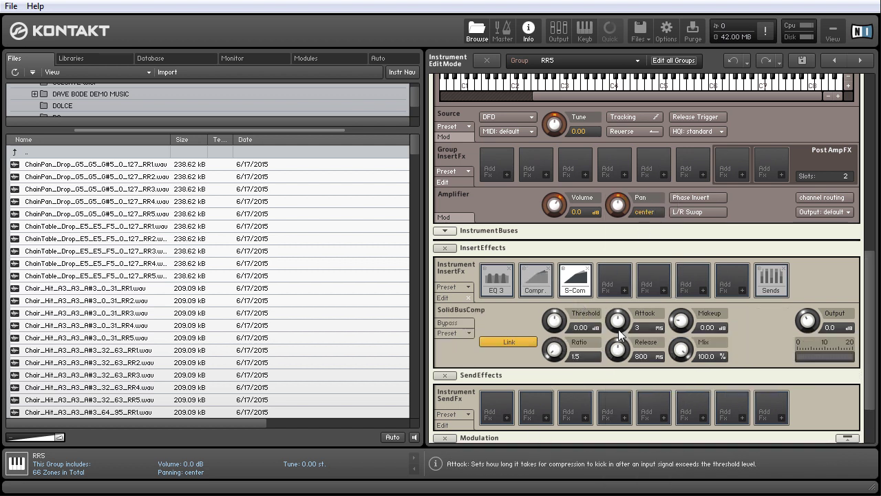
left_click_drag(618, 323, 619, 303)
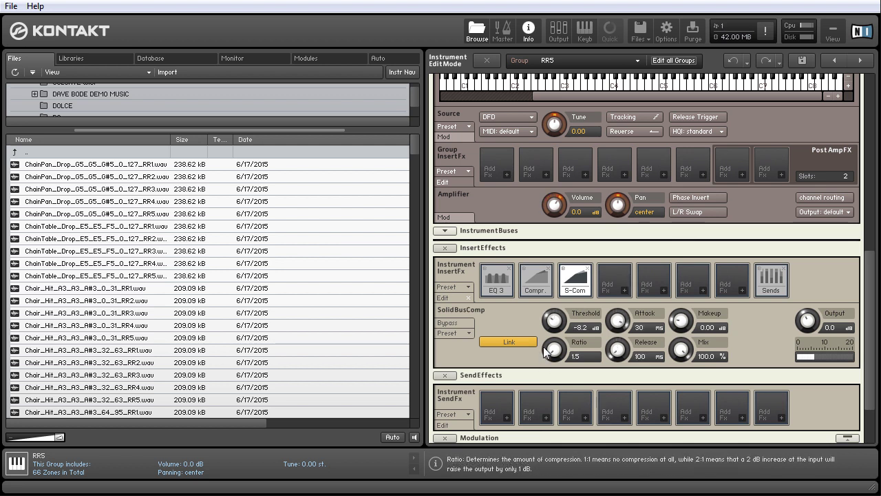
left_click_drag(551, 323, 555, 335)
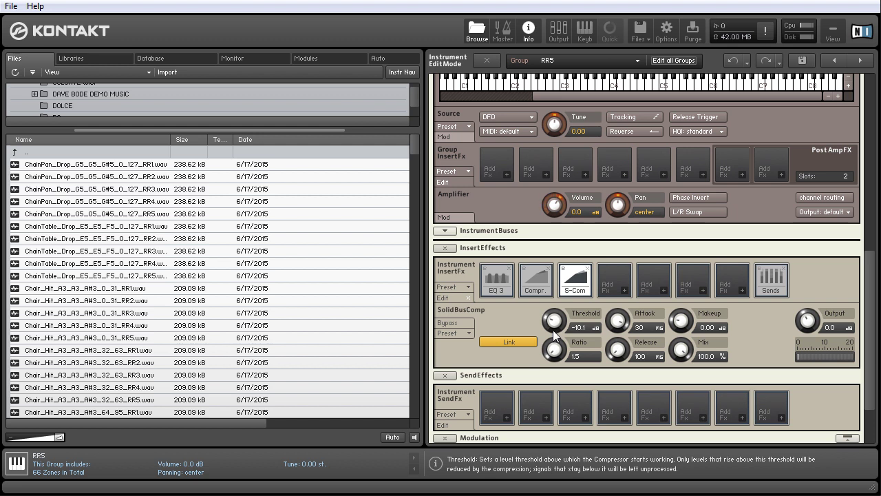
Step: Add a Limiter with 5.4 dB input gain to the fourth insert slot and adjust the instrument's output volume
left_click(625, 289)
mouse_move(641, 329)
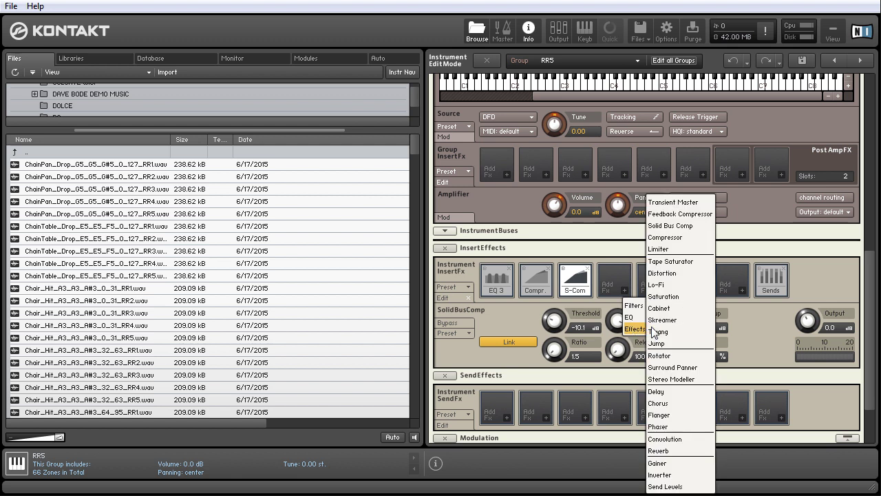
left_click(674, 249)
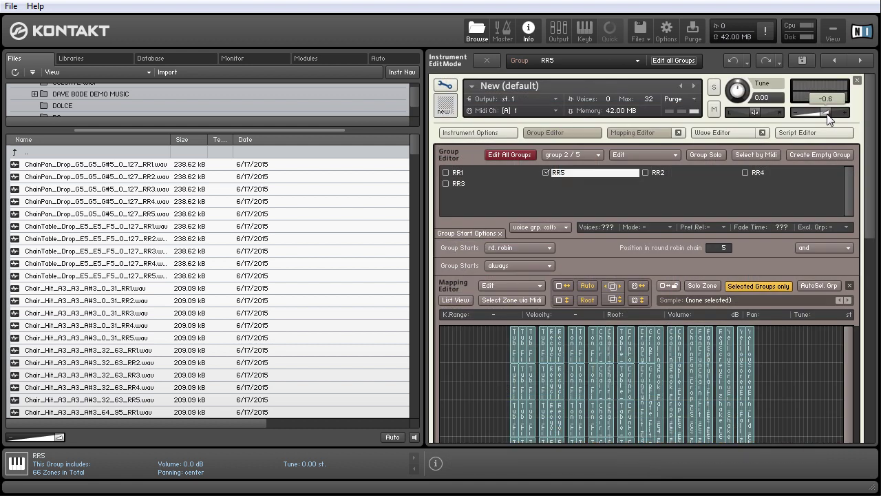
left_click_drag(829, 119, 829, 119)
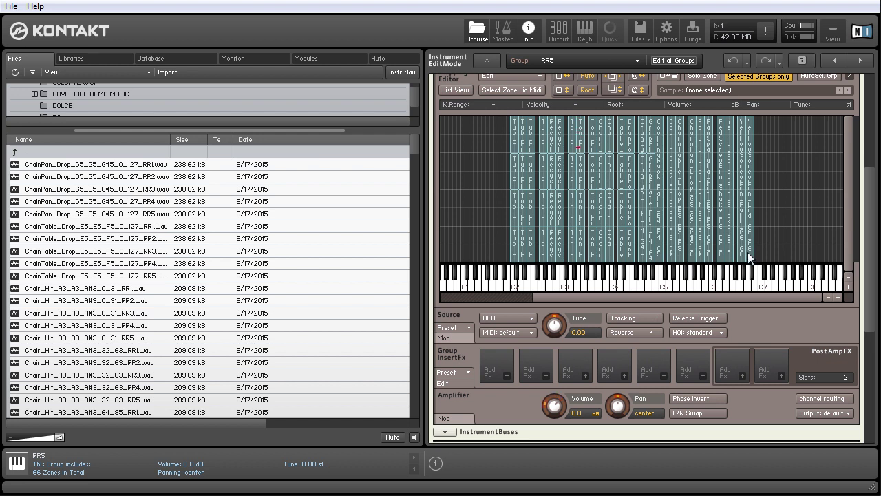
Step: Show the Wave Editor and activate sample loop 1 of the selected RecycleBin_ShortHit sample in one shot mode
left_click_drag(863, 222, 876, 187)
scroll(876, 187, "up", 3)
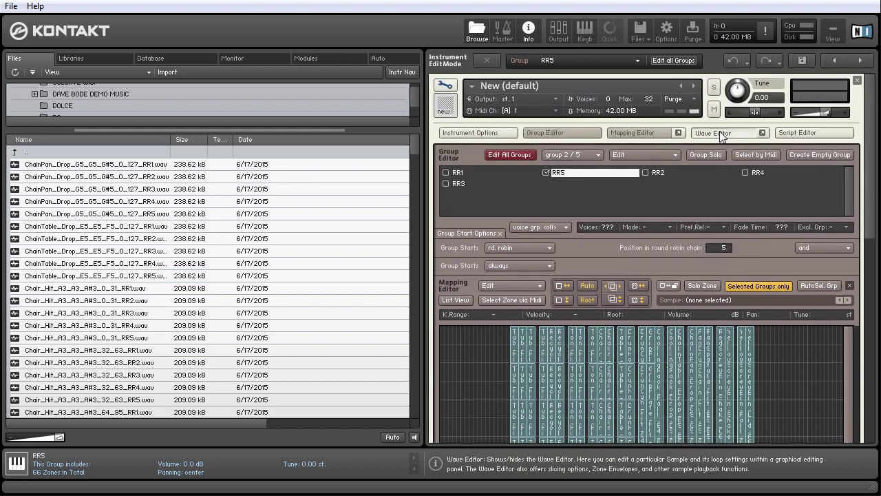
left_click(718, 132)
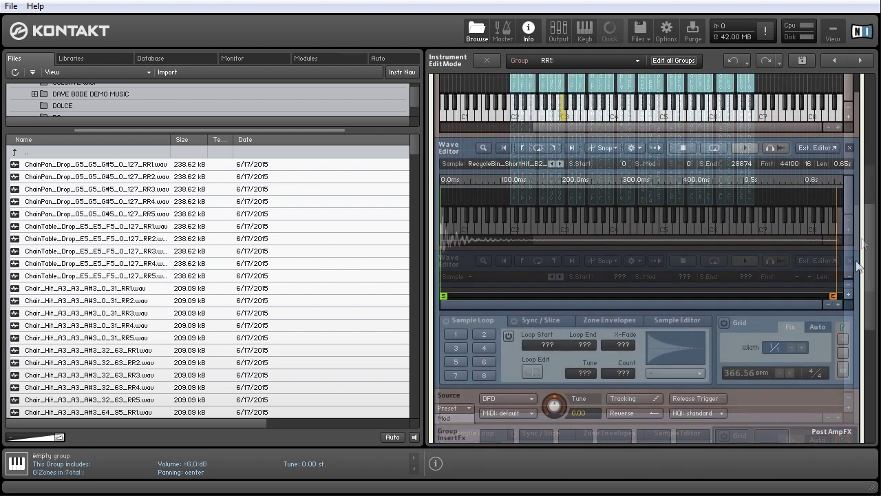
scroll(871, 265, "up", 3)
scroll(870, 269, "down", 4)
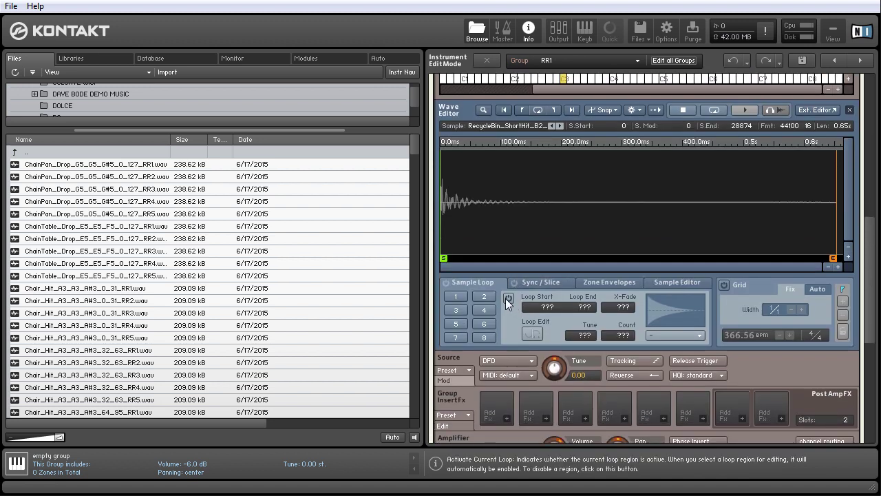
left_click(508, 298)
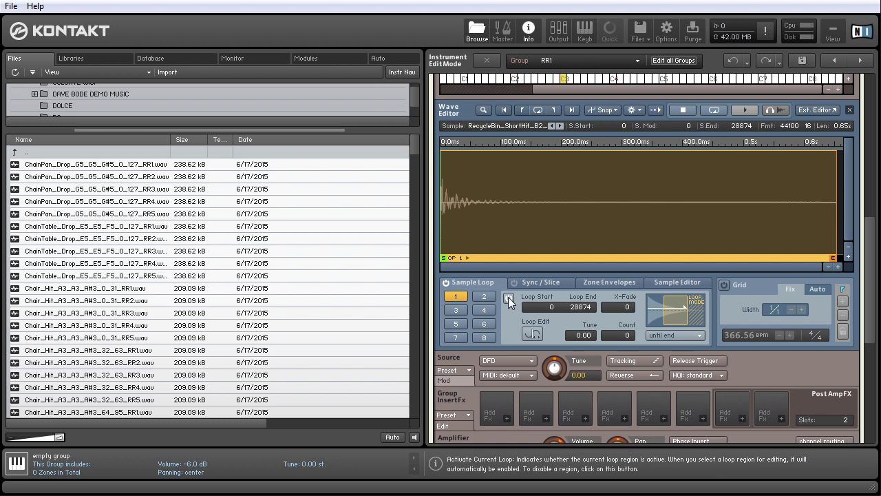
left_click(689, 335)
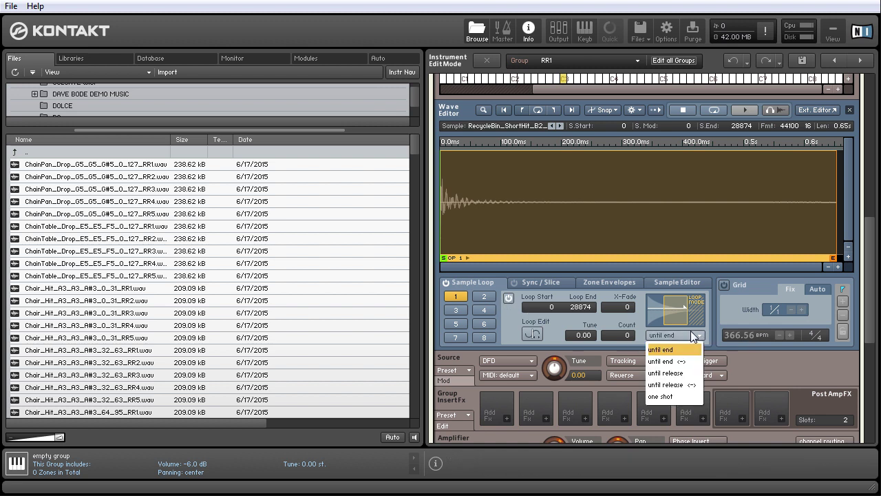
left_click(668, 396)
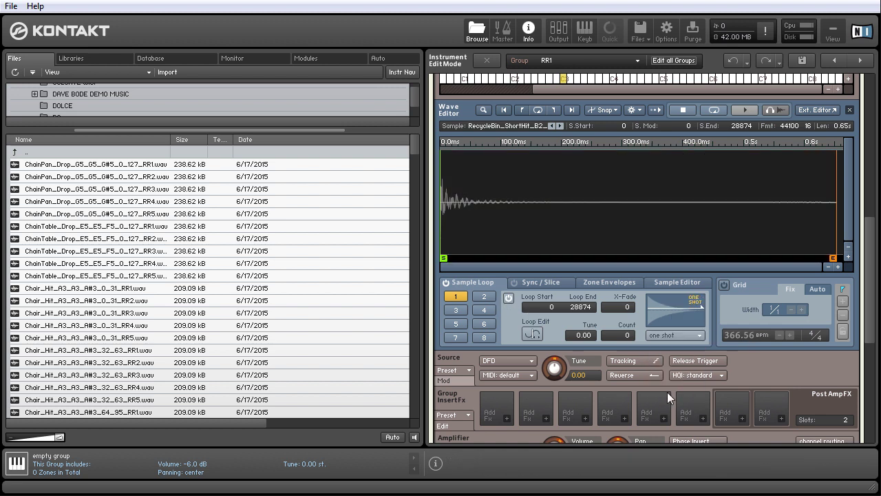
Step: Set the release of the volume envelope to 25.0k ms
scroll(788, 309, "up", 5)
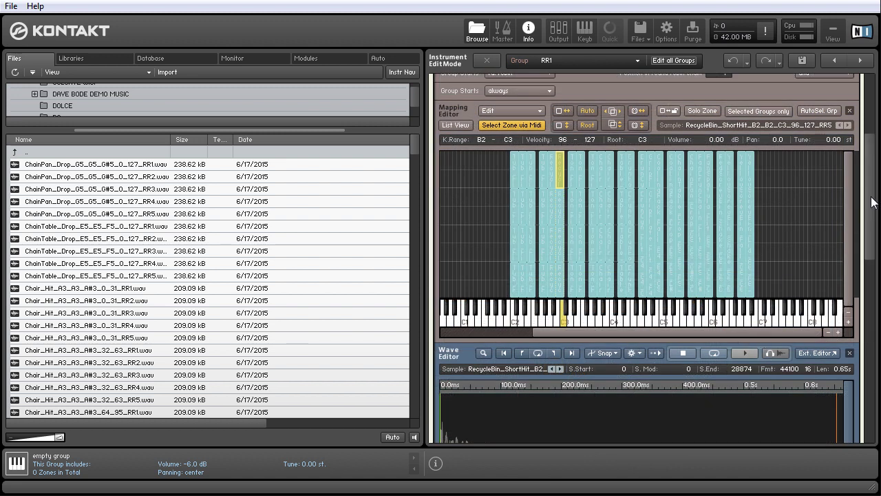
scroll(871, 200, "up", 1)
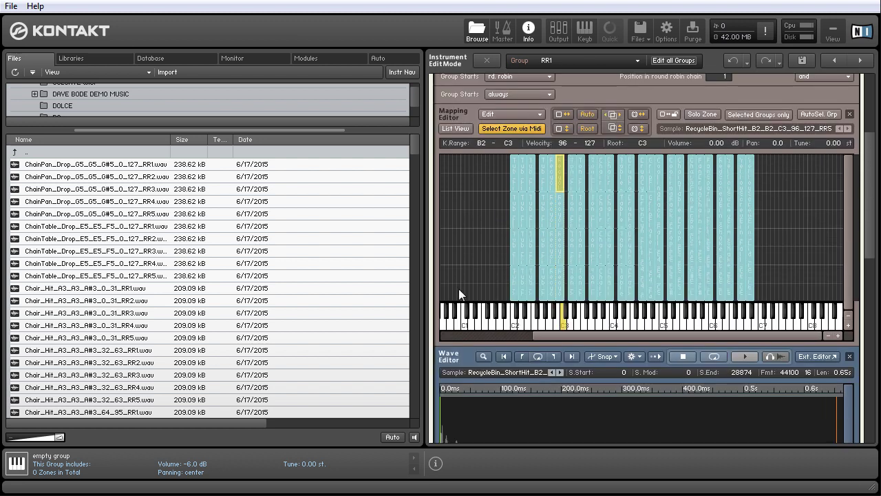
scroll(874, 155, "down", 10)
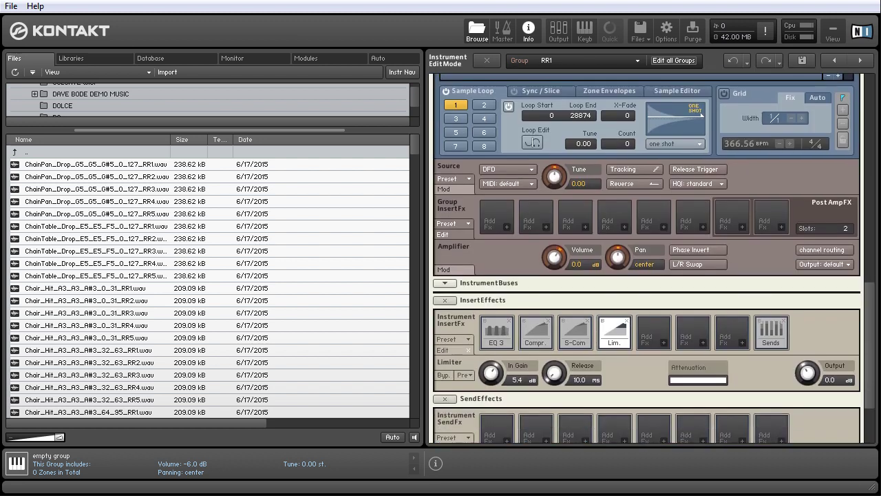
scroll(864, 368, "up", 3)
scroll(864, 369, "down", 8)
scroll(864, 368, "down", 2)
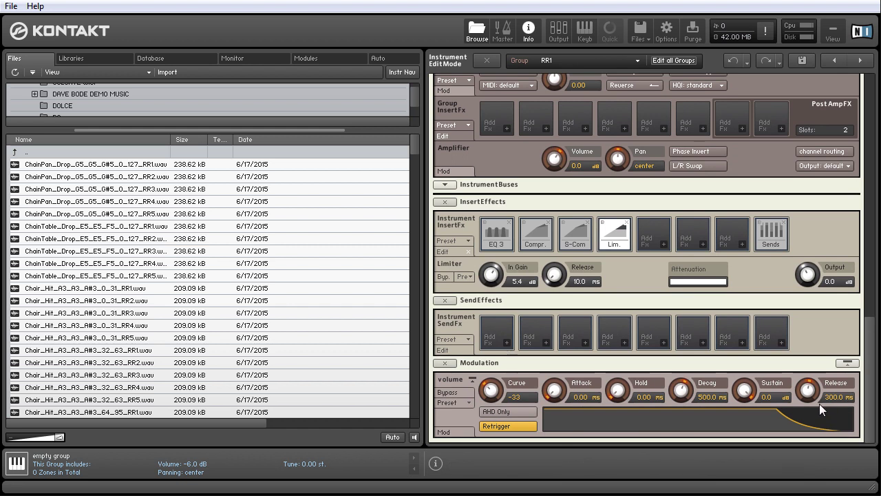
left_click_drag(810, 393, 816, 315)
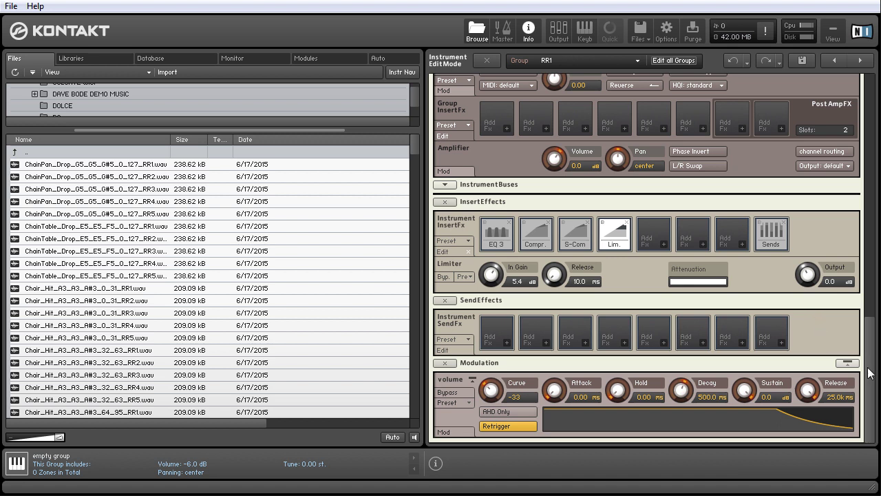
Step: Activate Edit All Groups for the RR1 to RR5 groups
left_click_drag(865, 370, 880, 104)
left_click(510, 154)
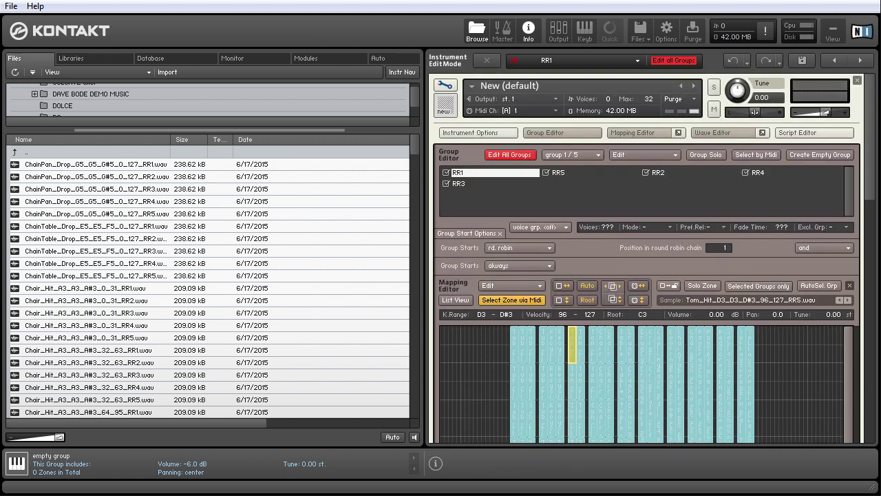
left_click_drag(874, 119, 818, 307)
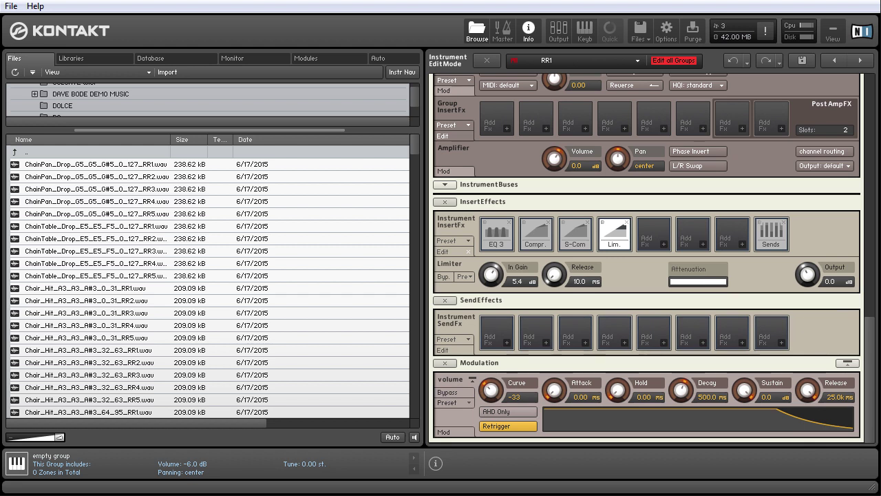
scroll(854, 234, "up", 10)
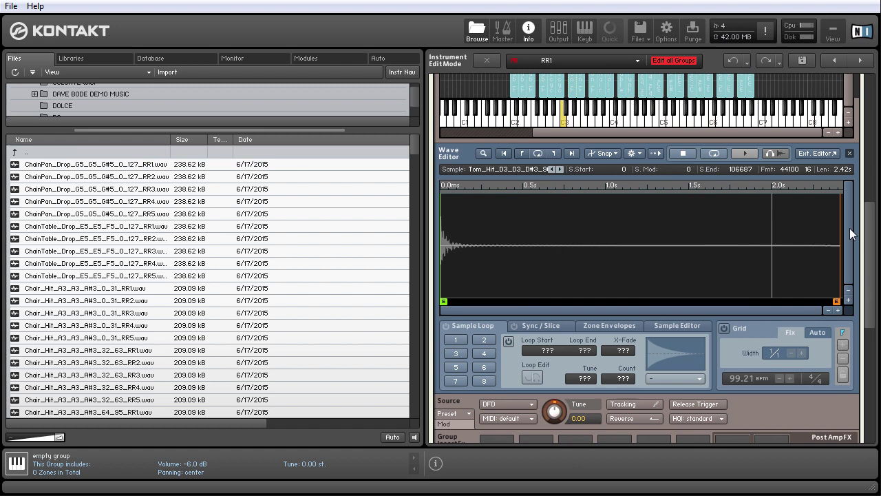
scroll(850, 228, "up", 8)
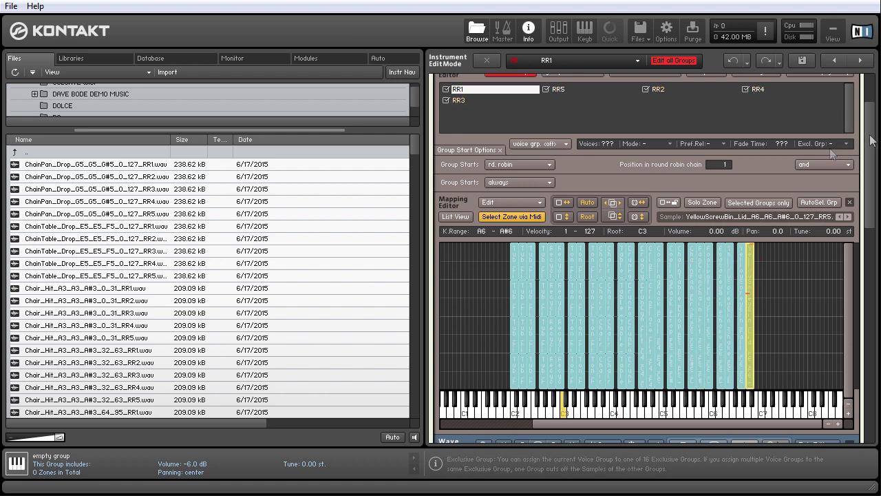
Step: Add a Convolution reverb to the first send effect slot and load the factory Real Rooms preset Concert Hall B
left_click_drag(871, 141, 869, 324)
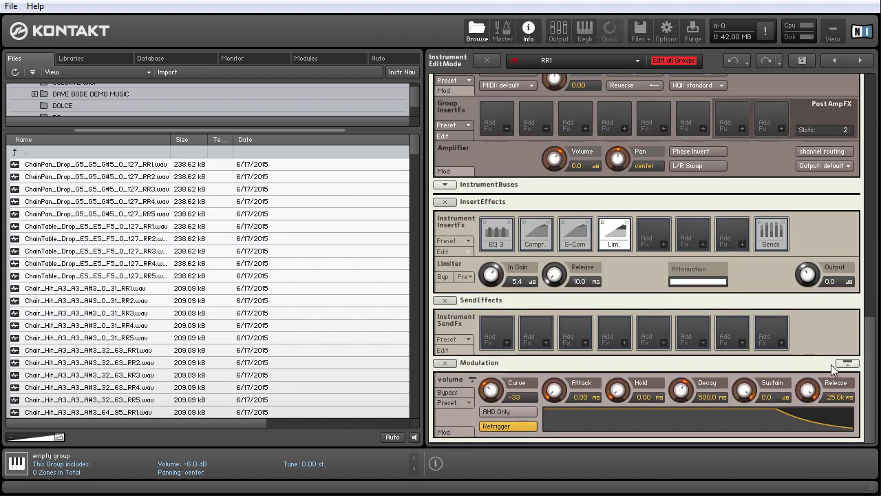
left_click(509, 343)
left_click(527, 410)
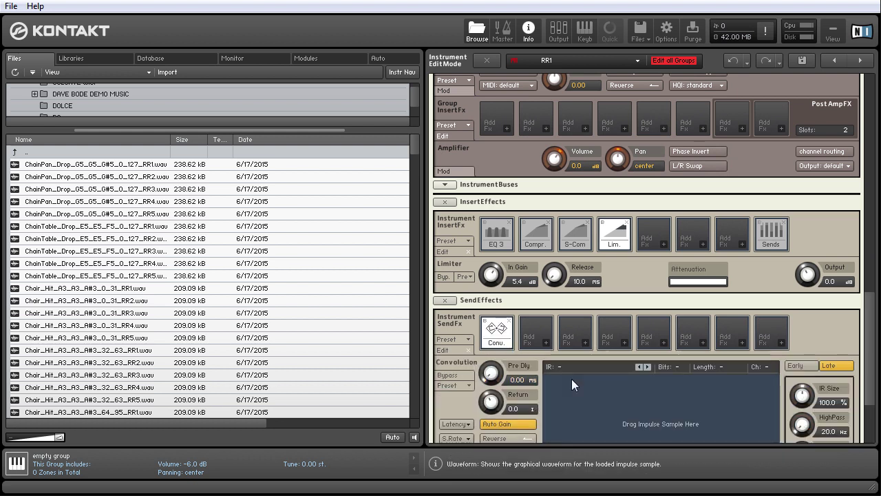
left_click_drag(872, 295, 871, 312)
left_click(468, 264)
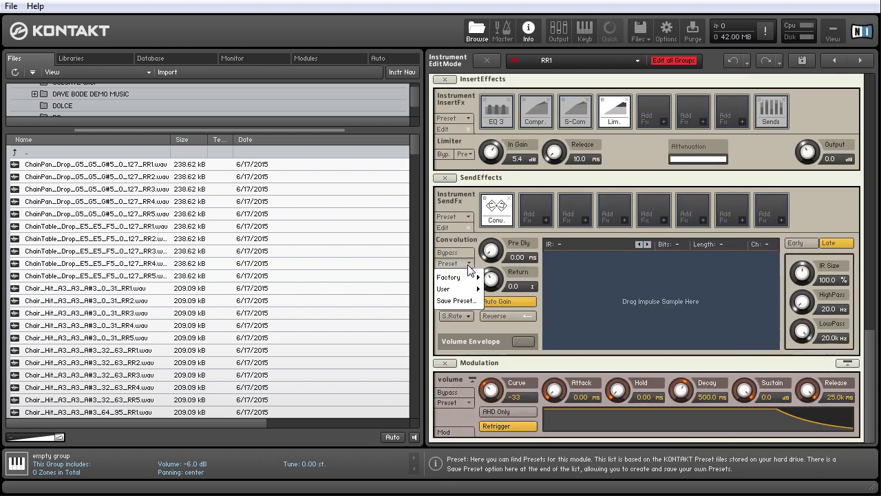
mouse_move(454, 276)
mouse_move(513, 279)
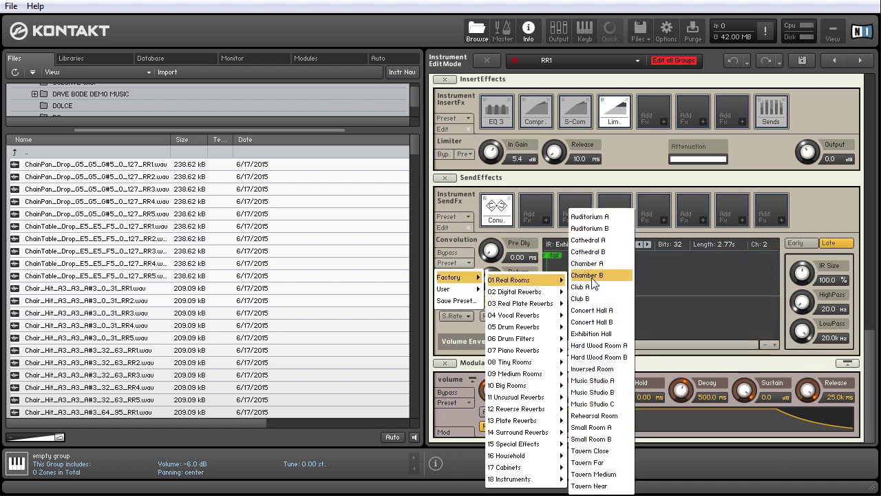
left_click(603, 323)
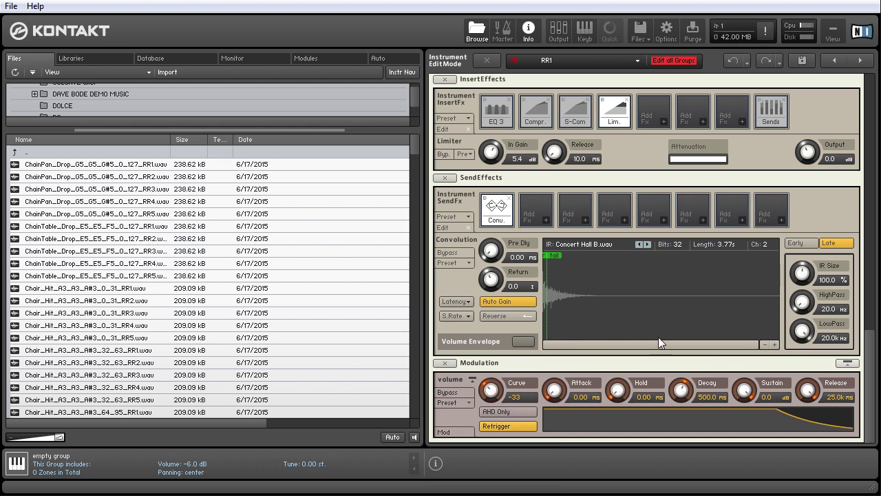
Step: Set the convolution's LowPass to 5.9k Hz and its send level to -11.0 dB
left_click_drag(803, 331, 792, 364)
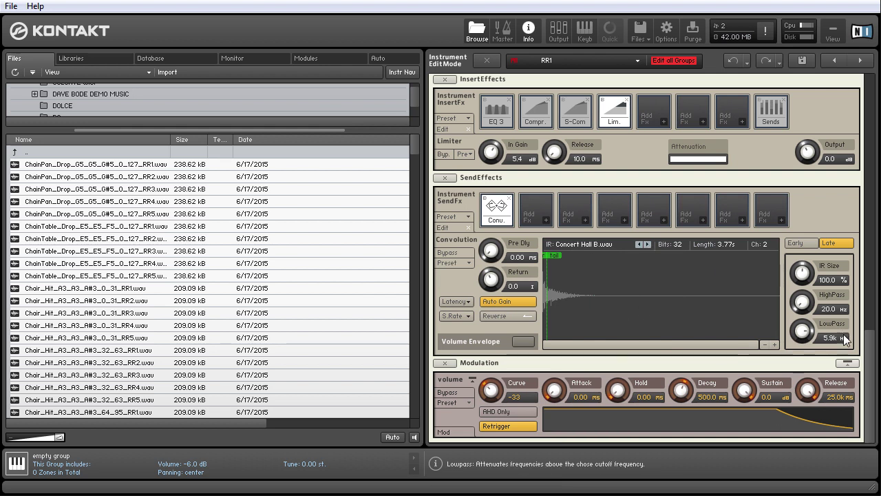
left_click_drag(871, 345, 866, 253)
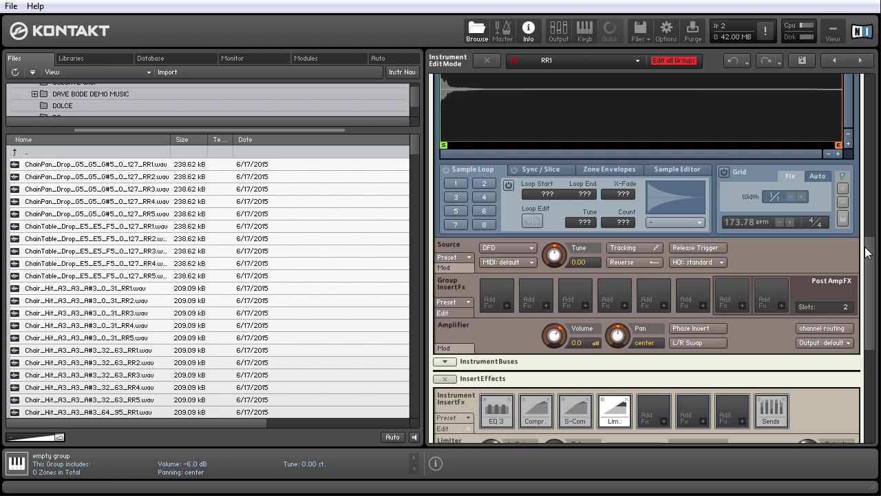
scroll(866, 254, "up", 10)
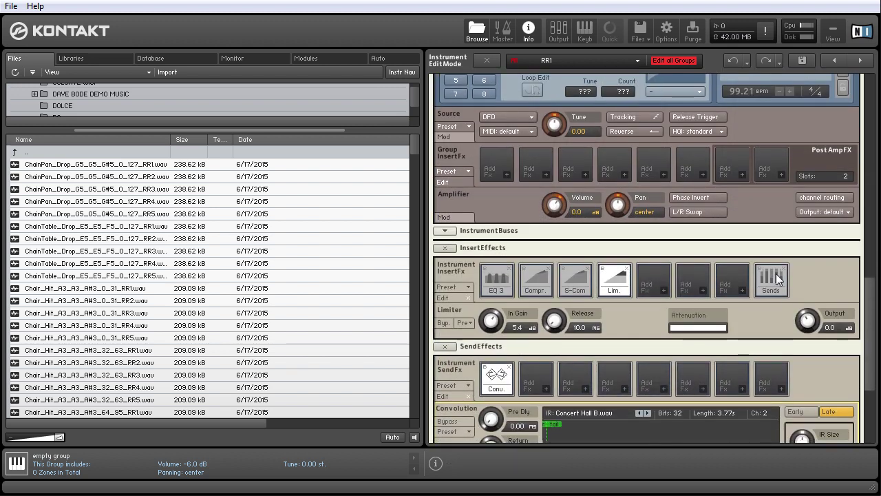
left_click(770, 278)
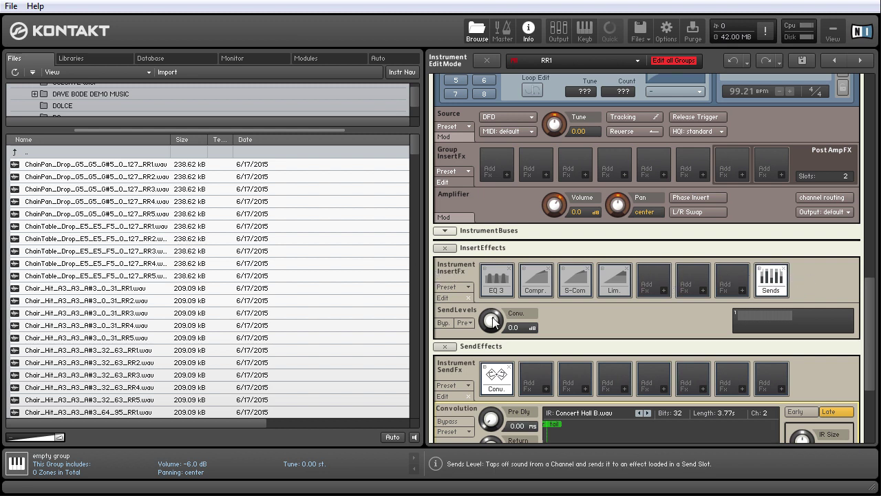
mouse_move(490, 325)
left_mouse_down()
mouse_move(489, 348)
mouse_move(487, 333)
left_mouse_up()
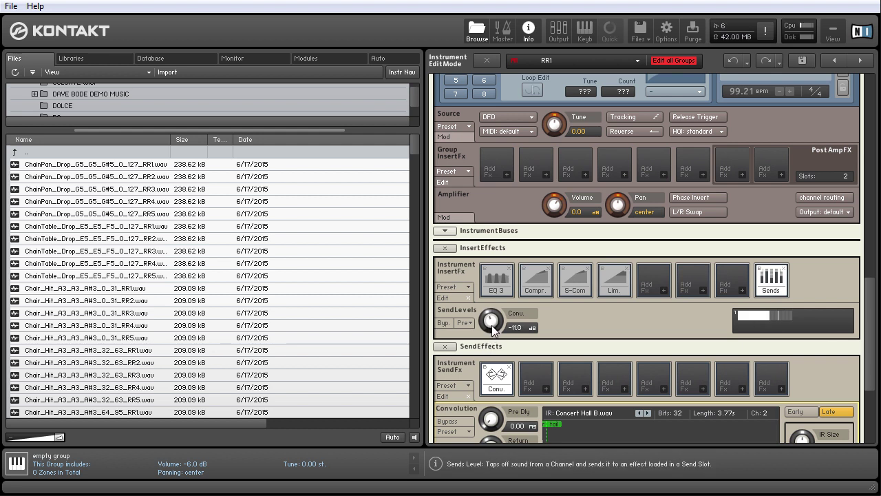
Step: Turn off Edit All Groups and set the release of the volume envelope to 6.4k ms
left_click_drag(872, 301, 878, 202)
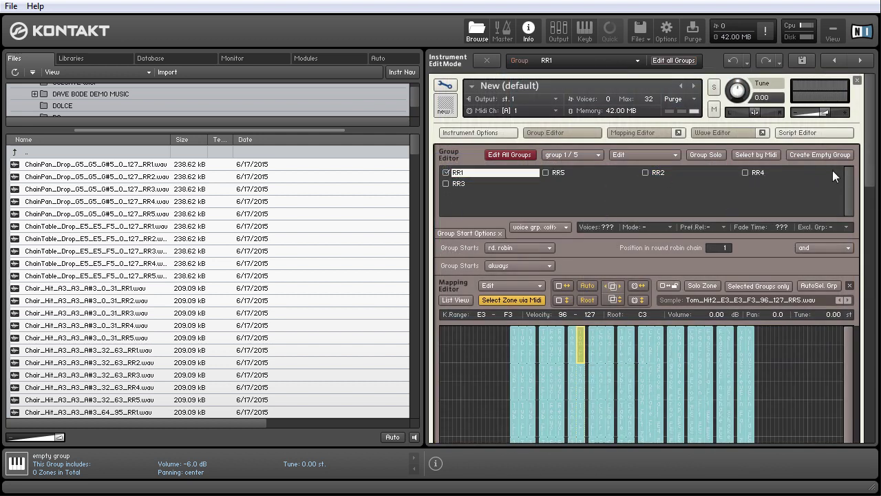
left_click_drag(873, 164, 841, 163)
scroll(841, 164, "down", 10)
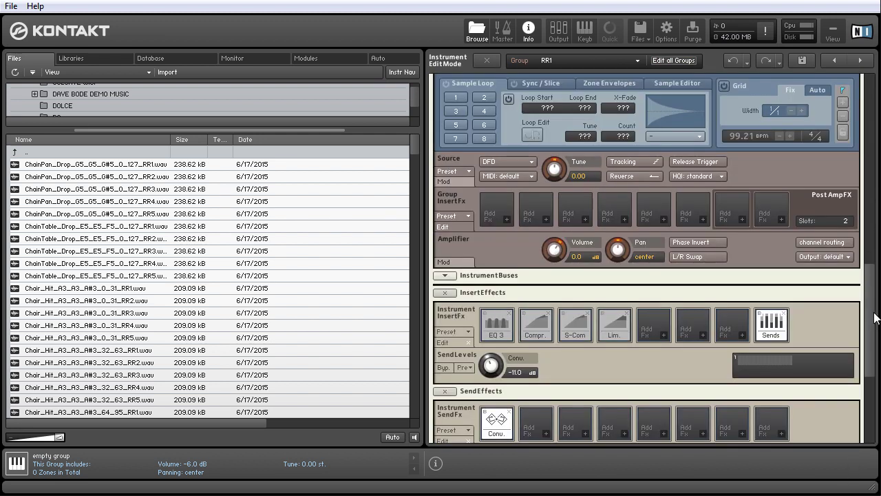
left_click_drag(799, 409, 799, 410)
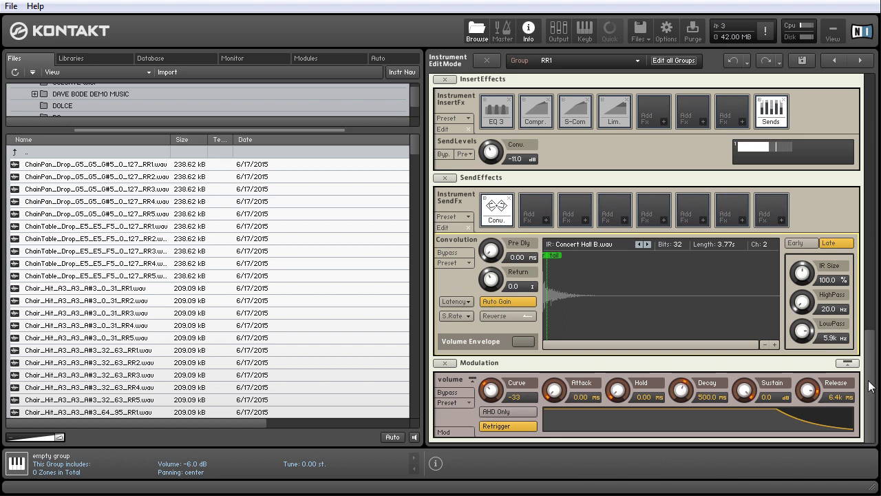
Step: Turn on Edit All Groups, select the RedScrewBin_Shake zones at D6 to D#6 and lower their zone volume
left_click_drag(869, 389, 858, 92)
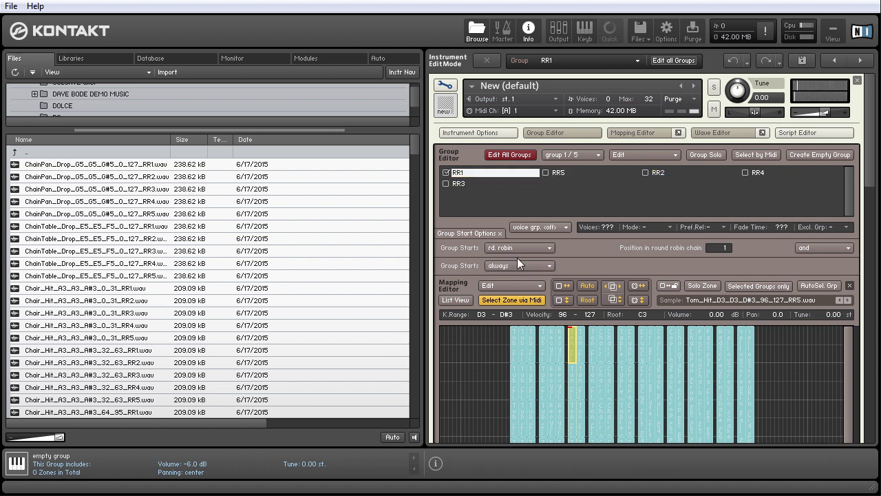
left_click_drag(872, 159, 865, 205)
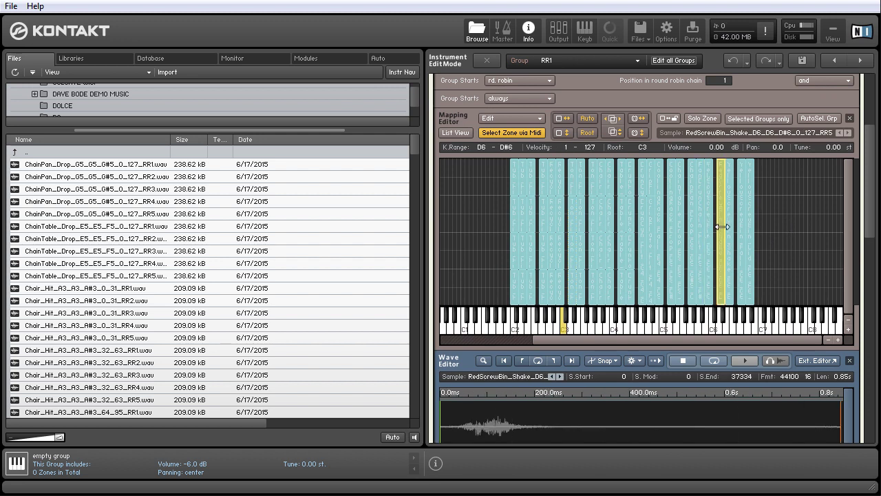
left_click(838, 340)
left_click_drag(655, 340, 749, 340)
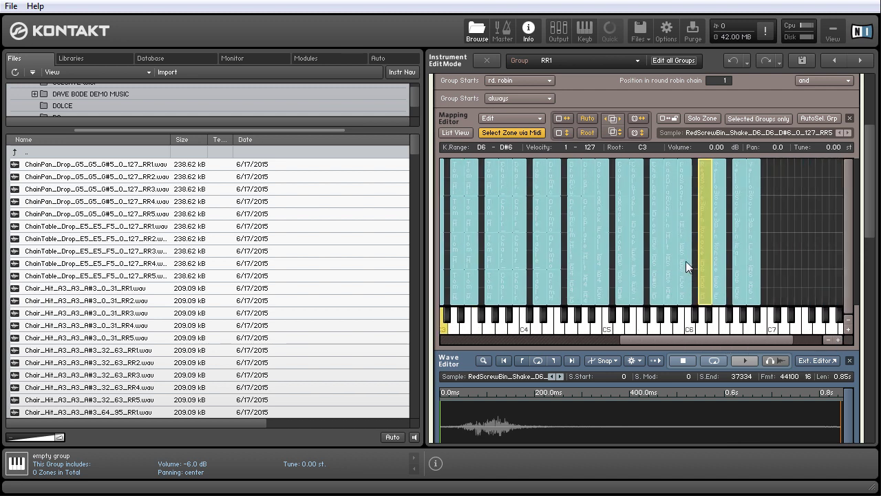
scroll(850, 198, "up", 5)
left_click(514, 95)
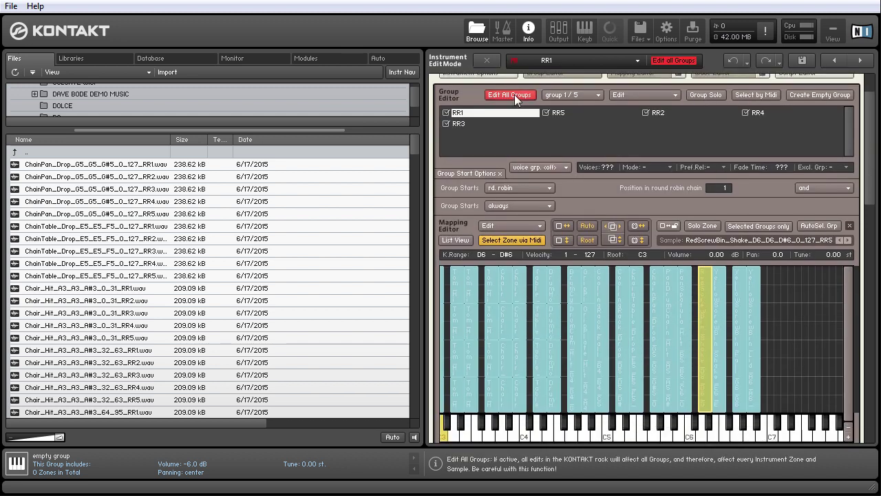
left_click(696, 325)
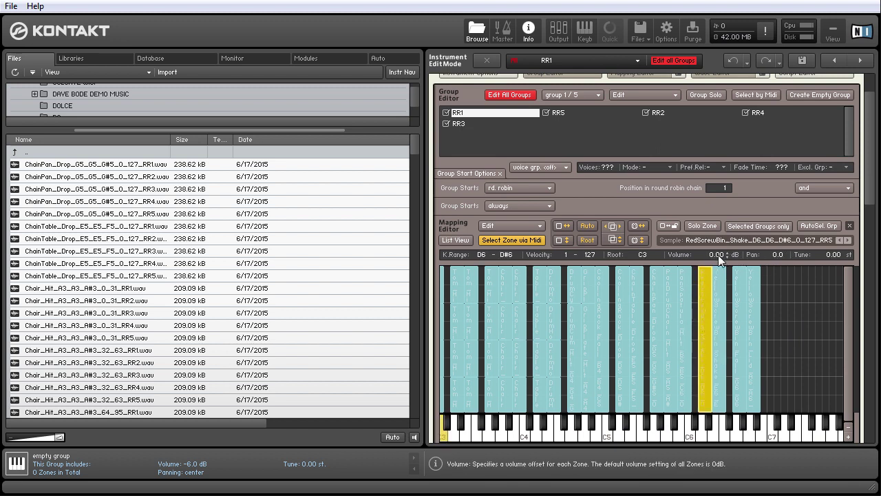
left_click_drag(718, 263, 714, 275)
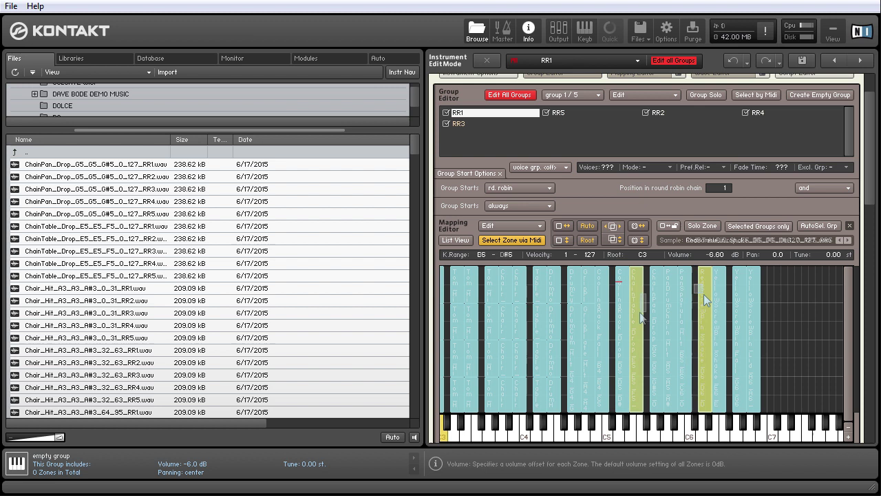
Step: Select all ChainTable_Drop zones at E5 to F5 and reduce their zone volume to -9.80 dB
left_click_drag(720, 251, 720, 292)
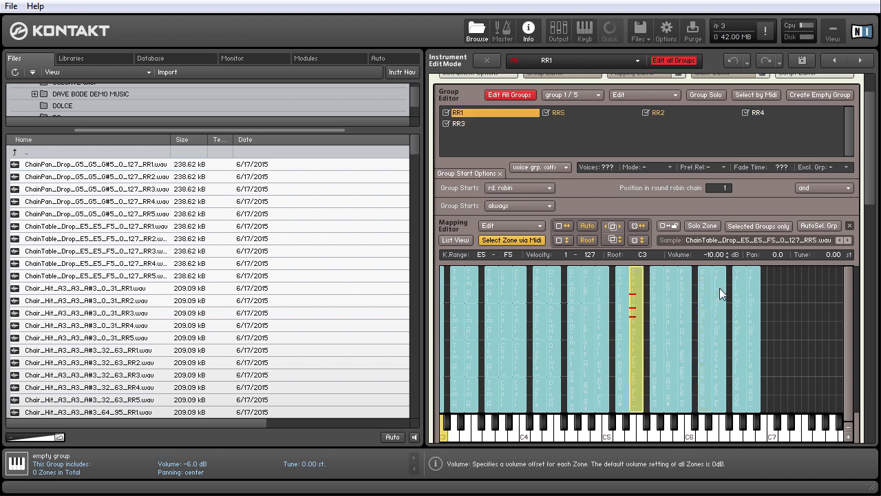
left_click(641, 311)
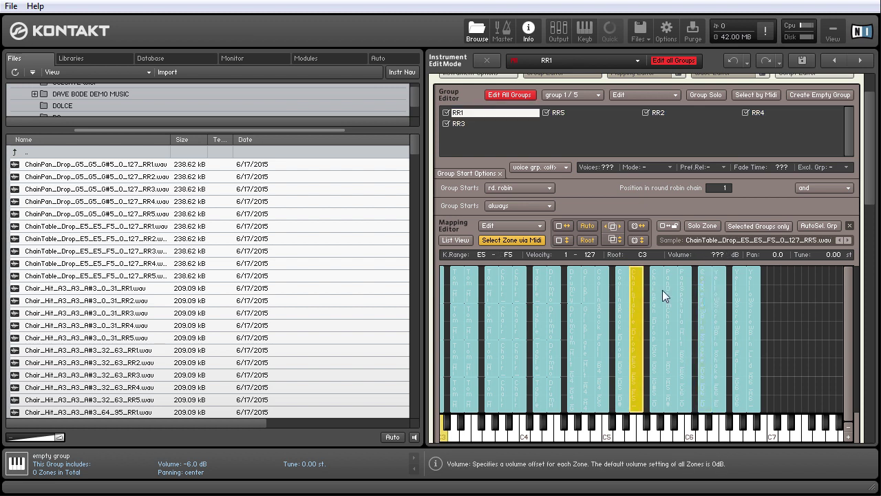
left_click_drag(645, 291, 632, 335)
scroll(722, 270, "up", 2)
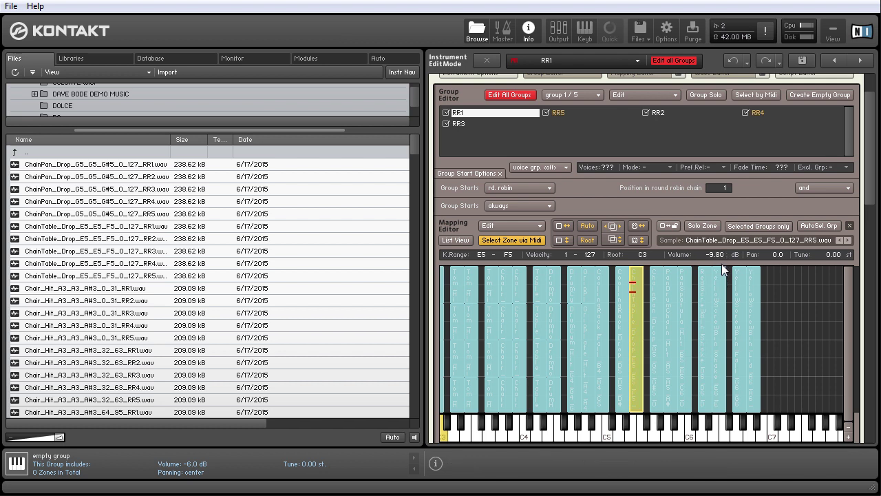
Step: Turn off Edit All Groups and check the YellowScrewBin_Lid zone at A6 to A#6
left_click(506, 94)
left_click(755, 324)
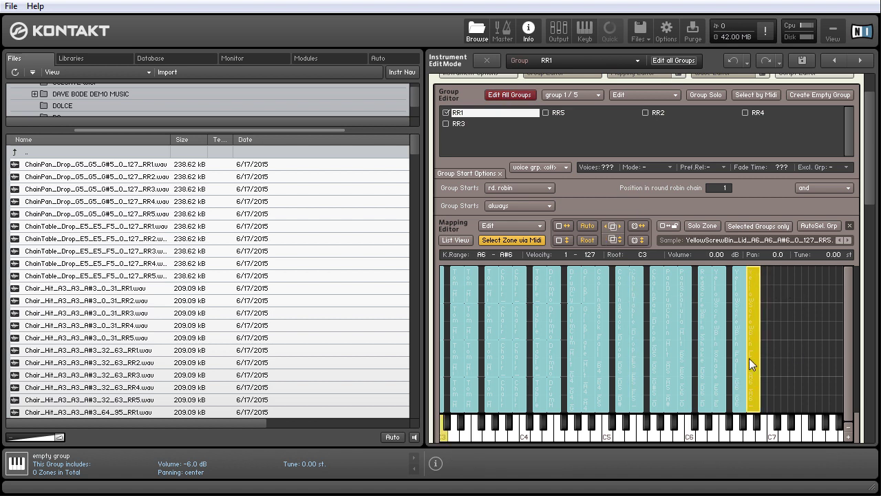
left_click(781, 318)
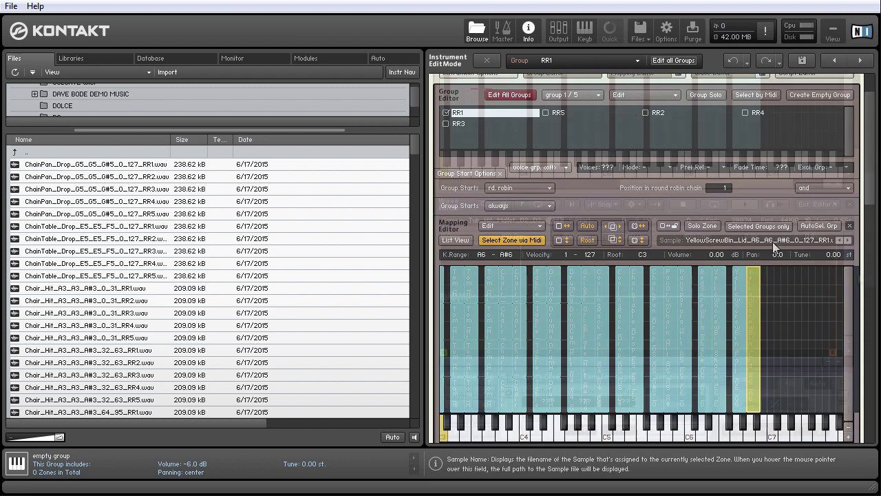
Step: Show the modulation section of the group Amplifier with its envelope and velocity modulators
left_click_drag(871, 257, 871, 318)
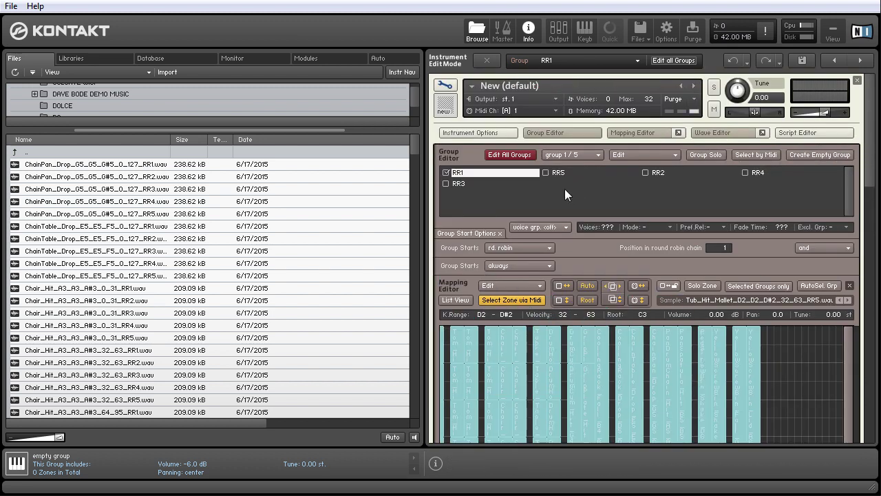
scroll(870, 144, "down", 5)
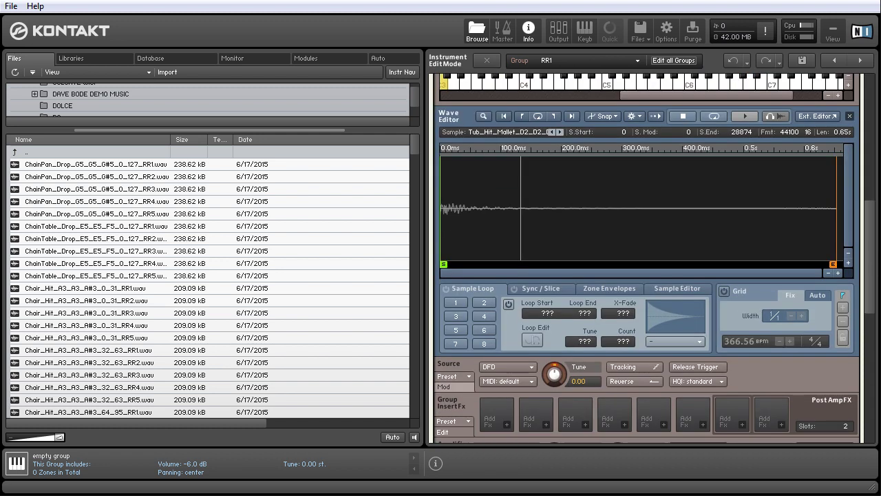
scroll(869, 338, "down", 8)
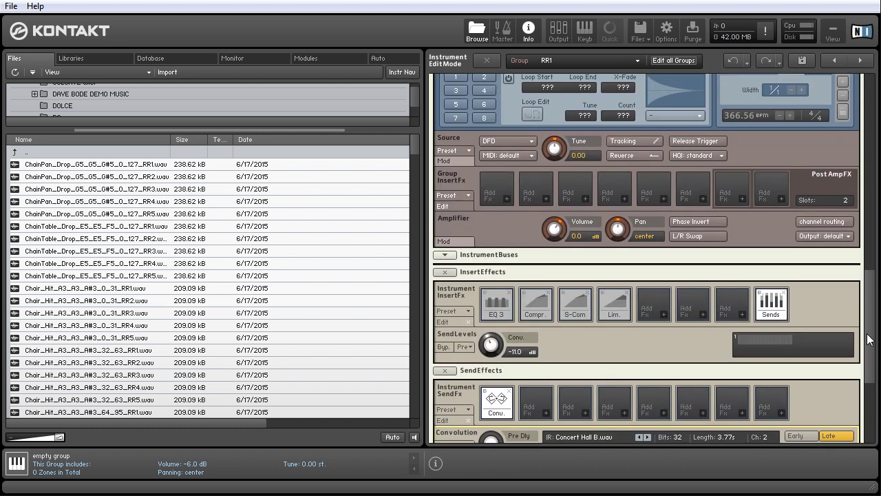
scroll(873, 305, "up", 12)
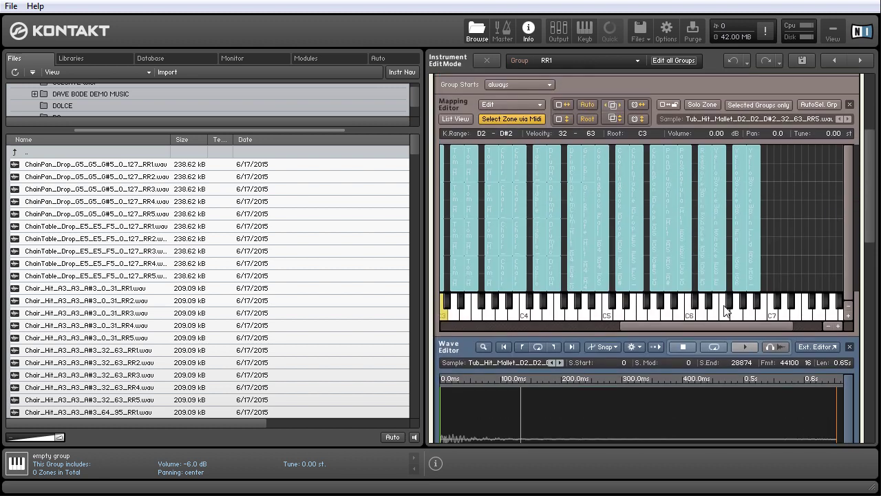
left_click(688, 347)
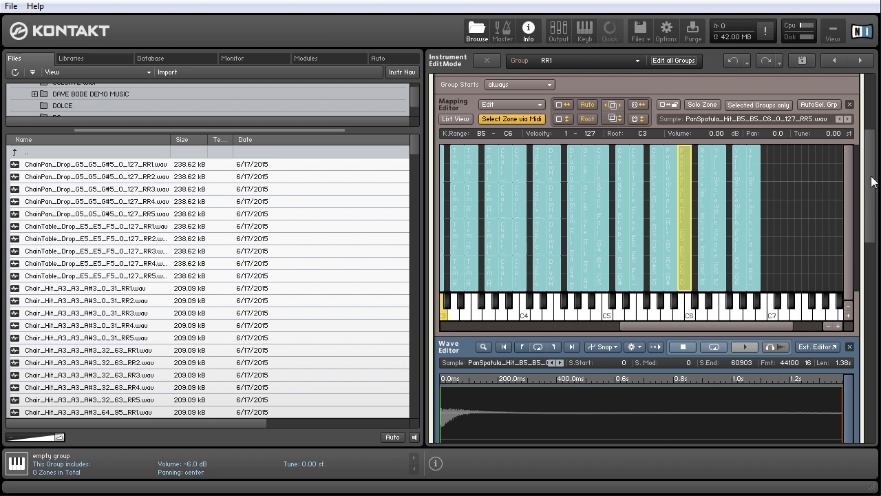
scroll(869, 186, "down", 5)
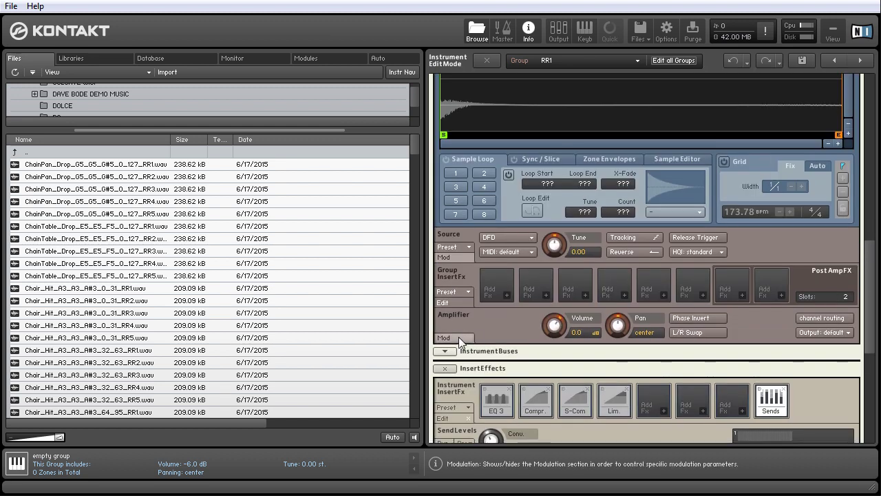
left_click(453, 339)
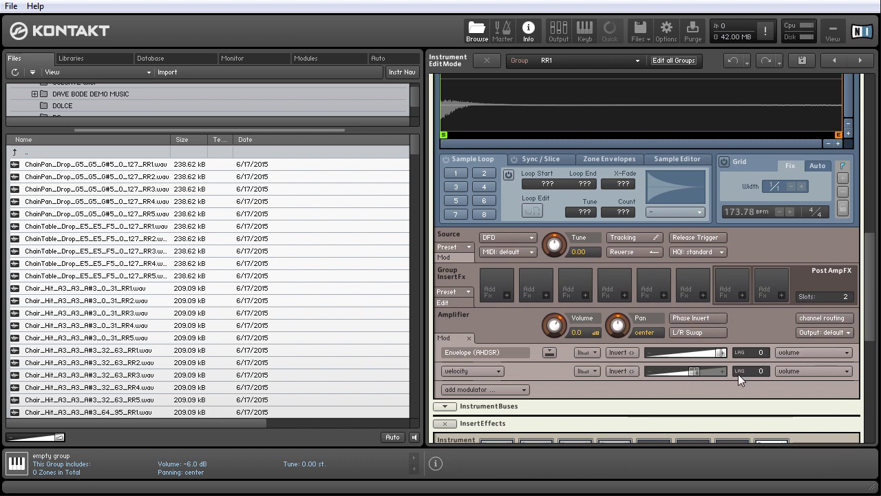
Step: Turn on Edit All Groups, select all Tub_Hit zones at C2 to C#2 and set their zone pan to -38.4
left_click_drag(870, 325, 870, 188)
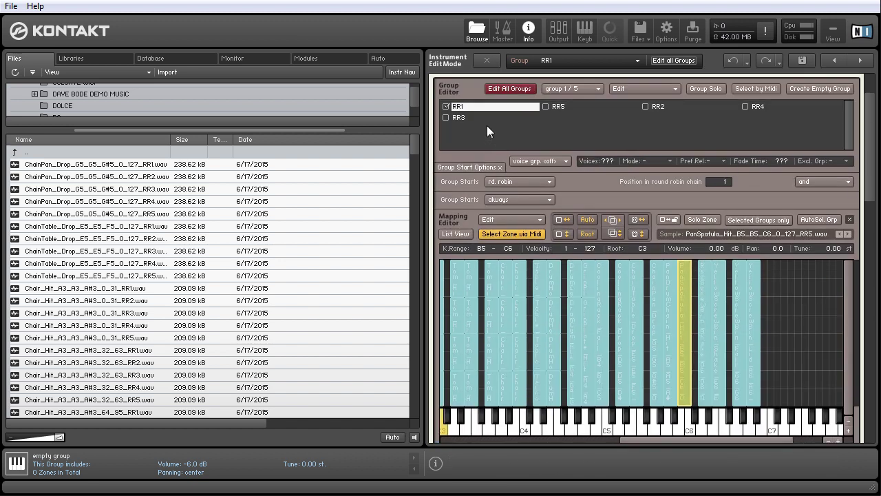
left_click(514, 88)
left_click_drag(871, 122, 872, 289)
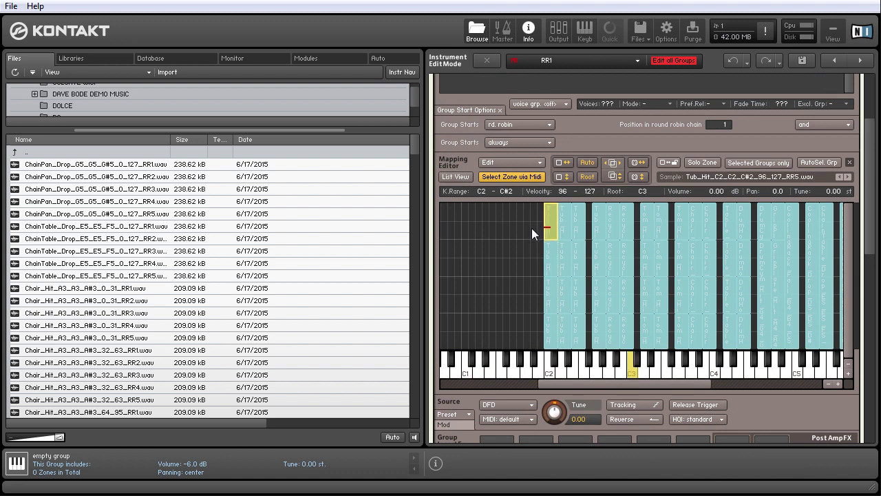
left_click_drag(532, 228, 555, 335)
left_click_drag(783, 185, 777, 293)
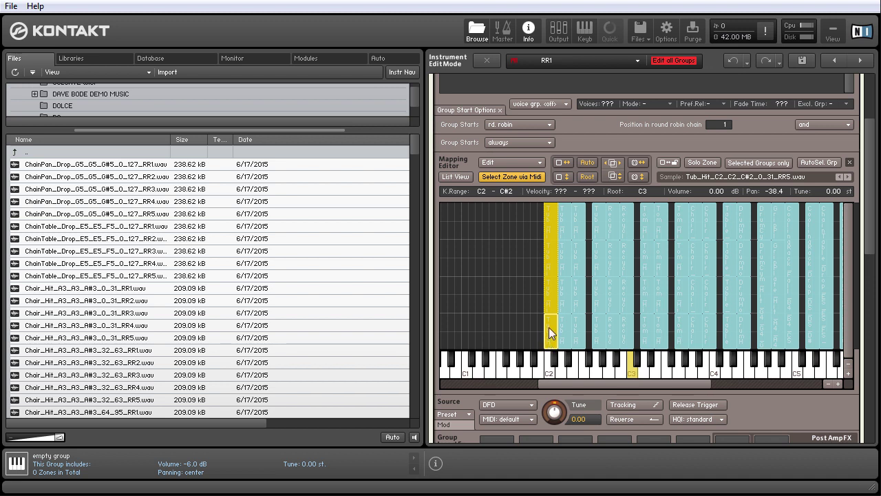
Step: Pan the Tub_Hit_Mallet zones at D2 to D#2 and the remaining sounds individually, with YellowScrewBin_Shake at E6 to F6 set to 54.0
left_click_drag(548, 339, 565, 324)
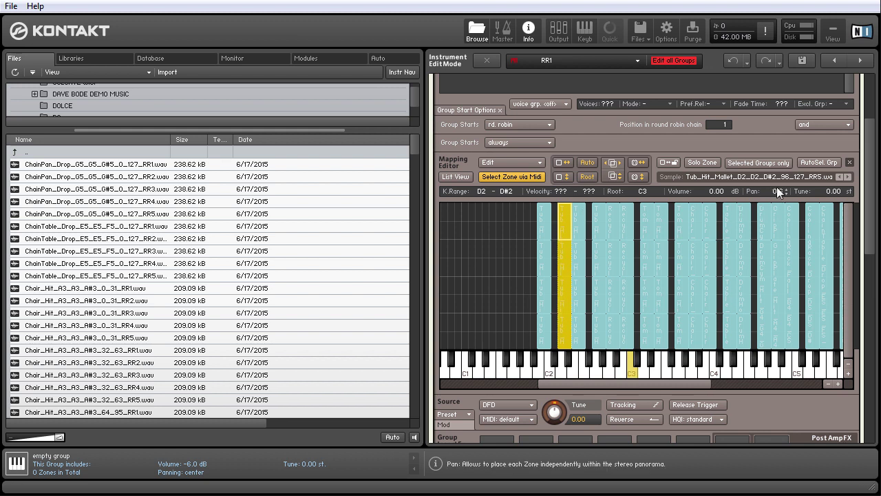
left_click_drag(781, 31, 781, 21)
left_click(549, 338)
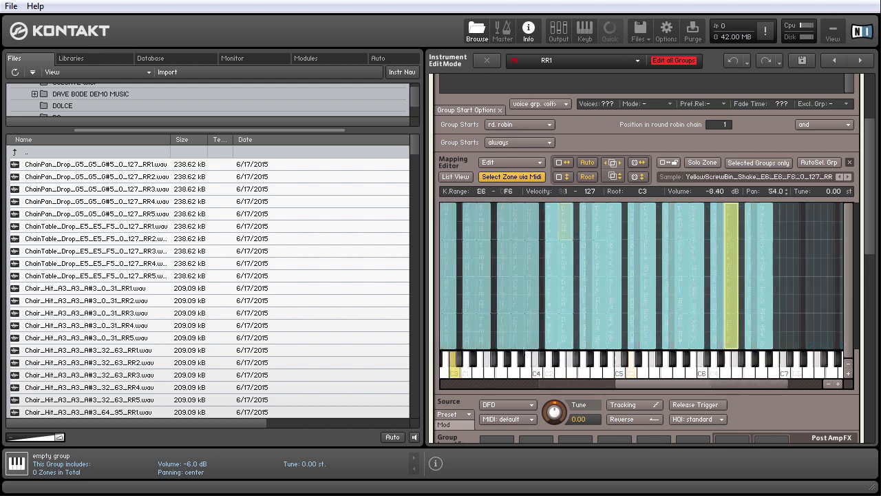
Step: Rename the instrument as Bode Impact Hits
scroll(854, 186, "up", 4)
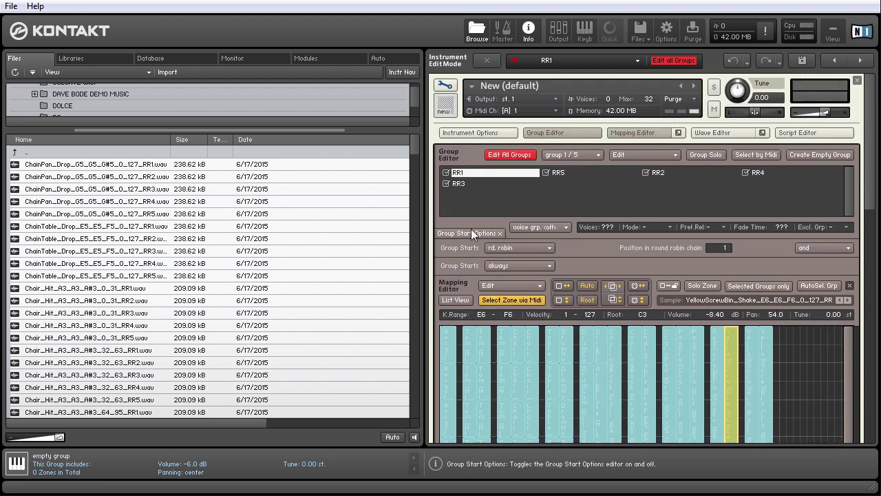
double_click(568, 86)
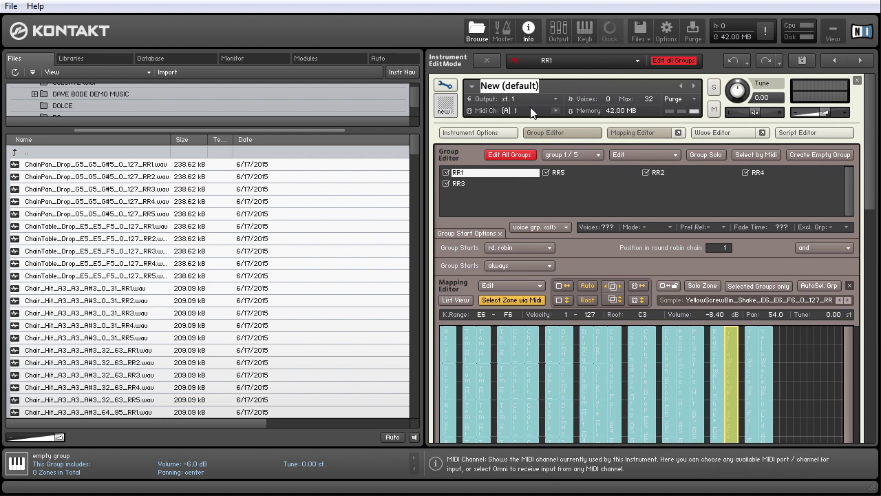
type("Bode Impact Hits")
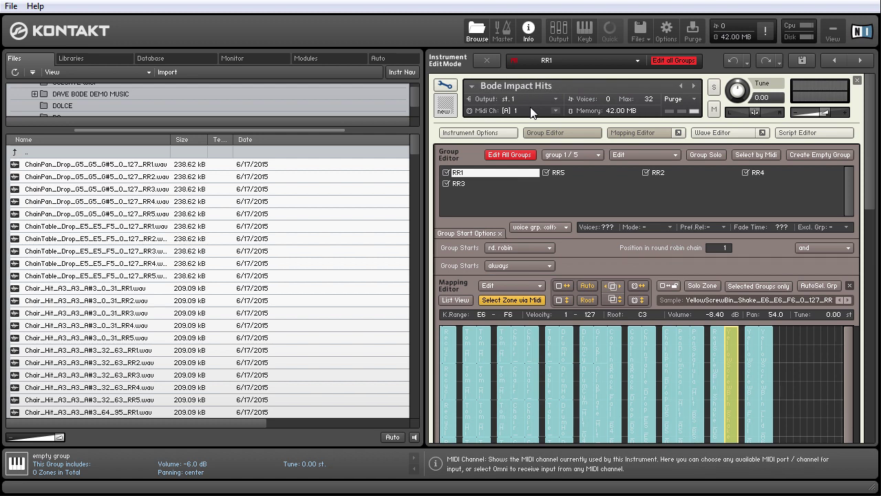
Step: Save the instrument as Bode Impact Hits.nki in the Bode folder, using the patch + samples save mode
left_click(642, 36)
left_click(644, 55)
left_click_drag(204, 31, 407, 57)
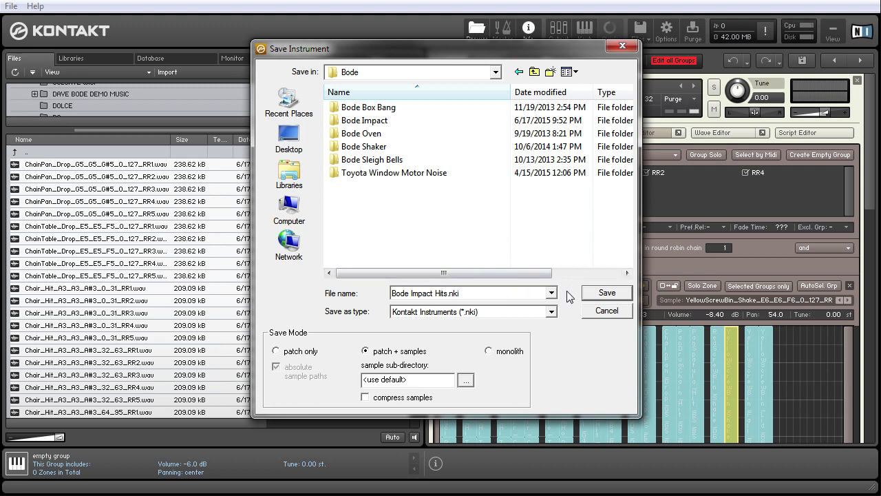
left_click(605, 295)
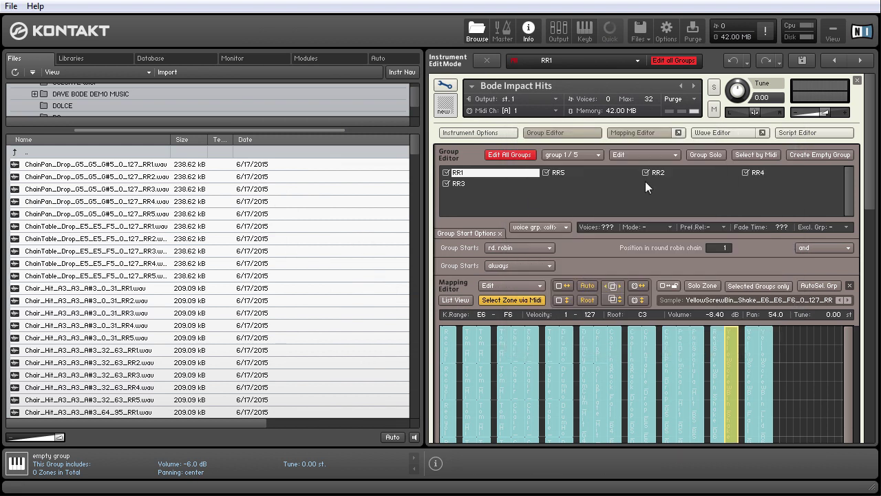
Step: Enlarge the browser's folder tree and open the Bode folder inside Sample Libraries on the SSD_1 (K:) drive
left_click_drag(91, 129, 116, 358)
scroll(76, 143, "up", 15)
scroll(91, 237, "up", 10)
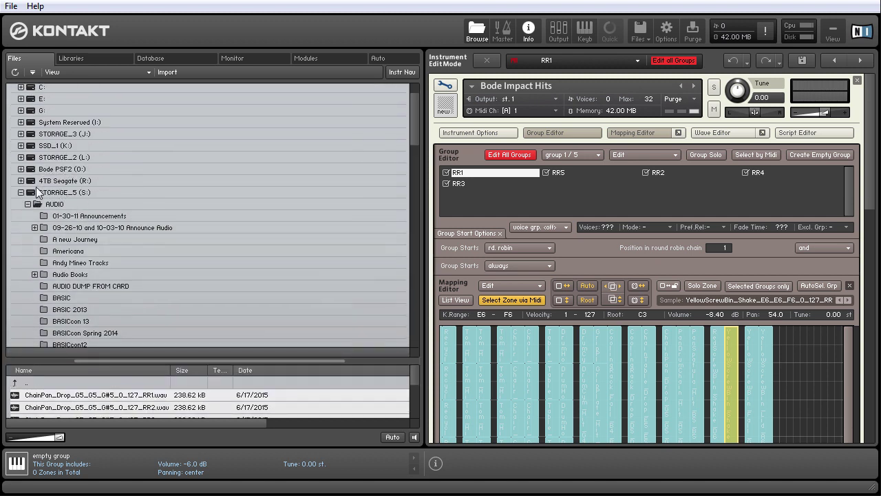
left_click(20, 193)
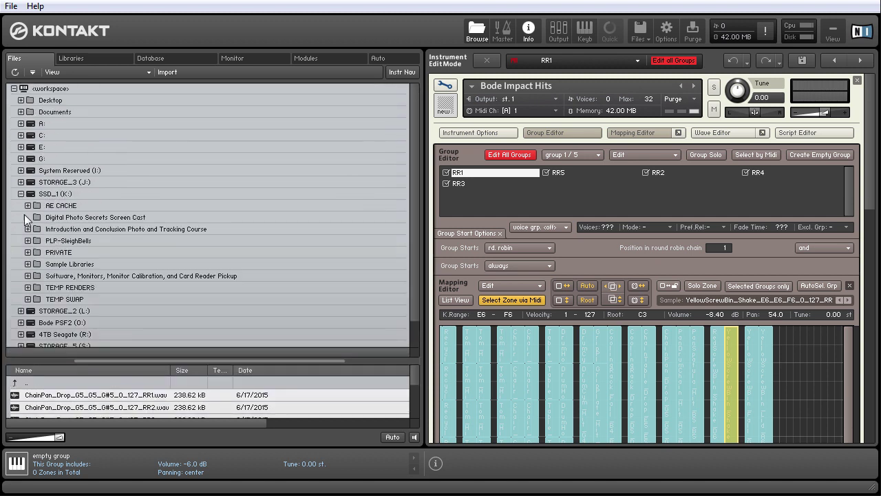
left_click(28, 264)
scroll(45, 279, "down", 2)
double_click(45, 293)
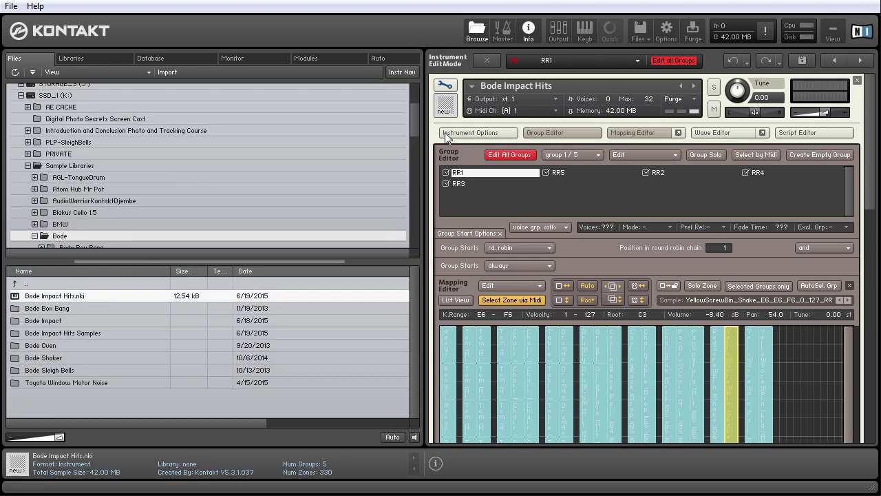
Step: Leave instrument edit mode, remove the open instrument from the rack and load the saved Bode Impact Hits.nki
left_click(444, 84)
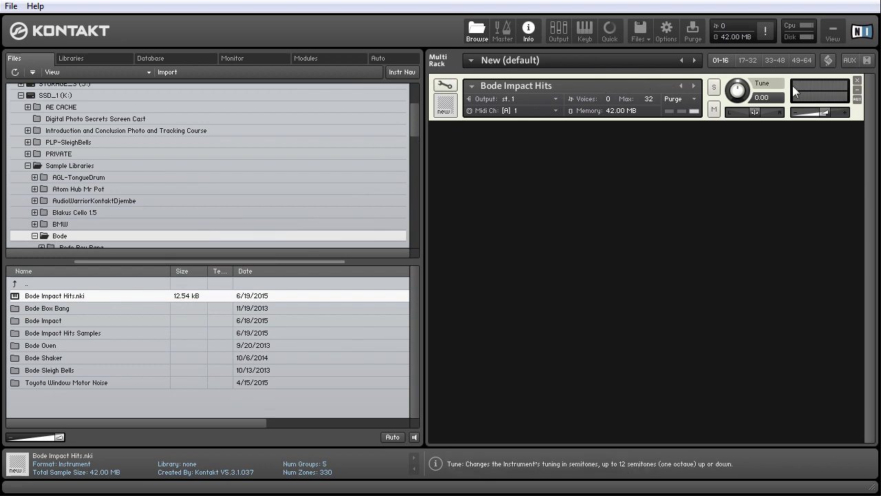
left_click(857, 80)
left_click(480, 334)
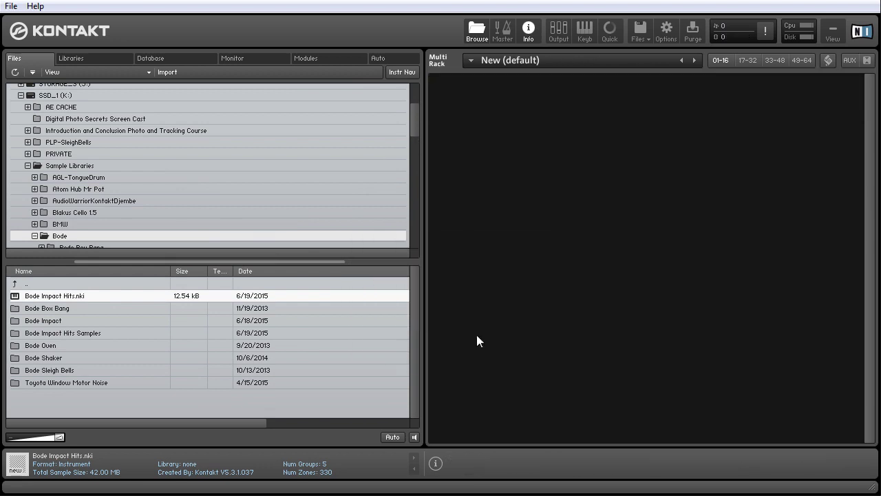
left_click_drag(610, 182, 660, 150)
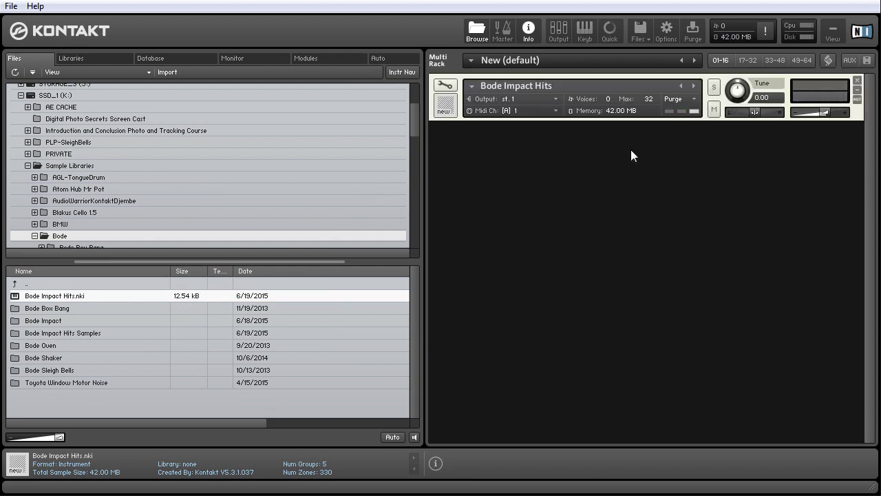